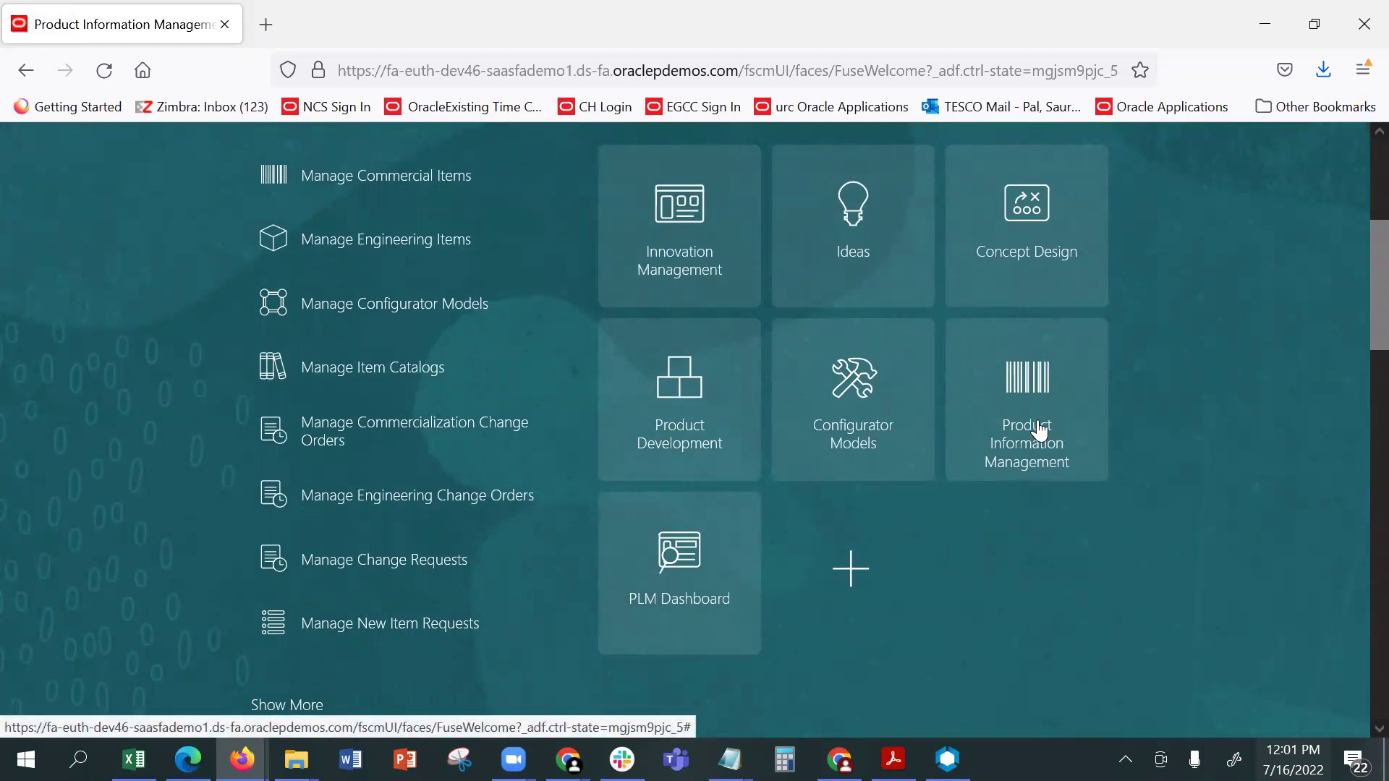
Open the Product Information Management work area and look over its dashboard tiles, including the Publication Status choices
left_click(1040, 431)
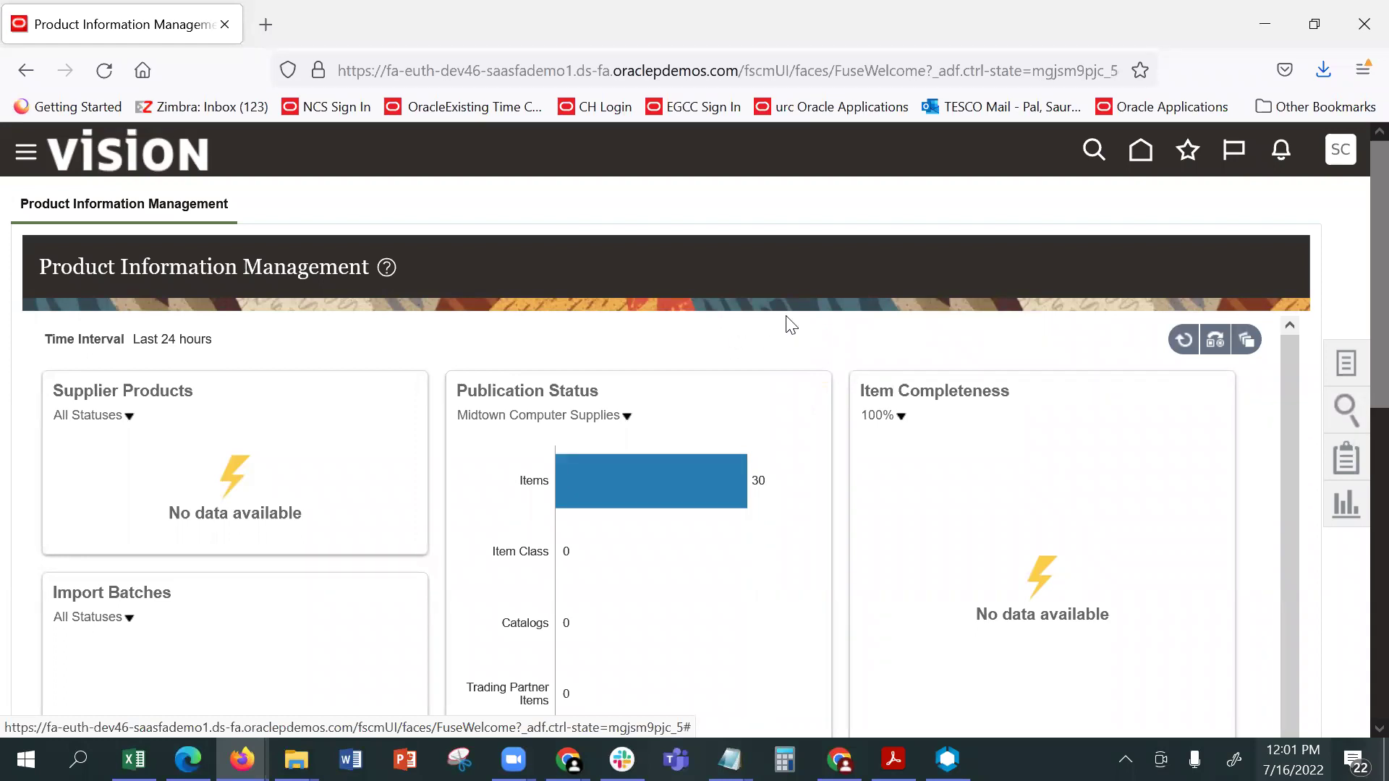
scroll(791, 325, "down", 3)
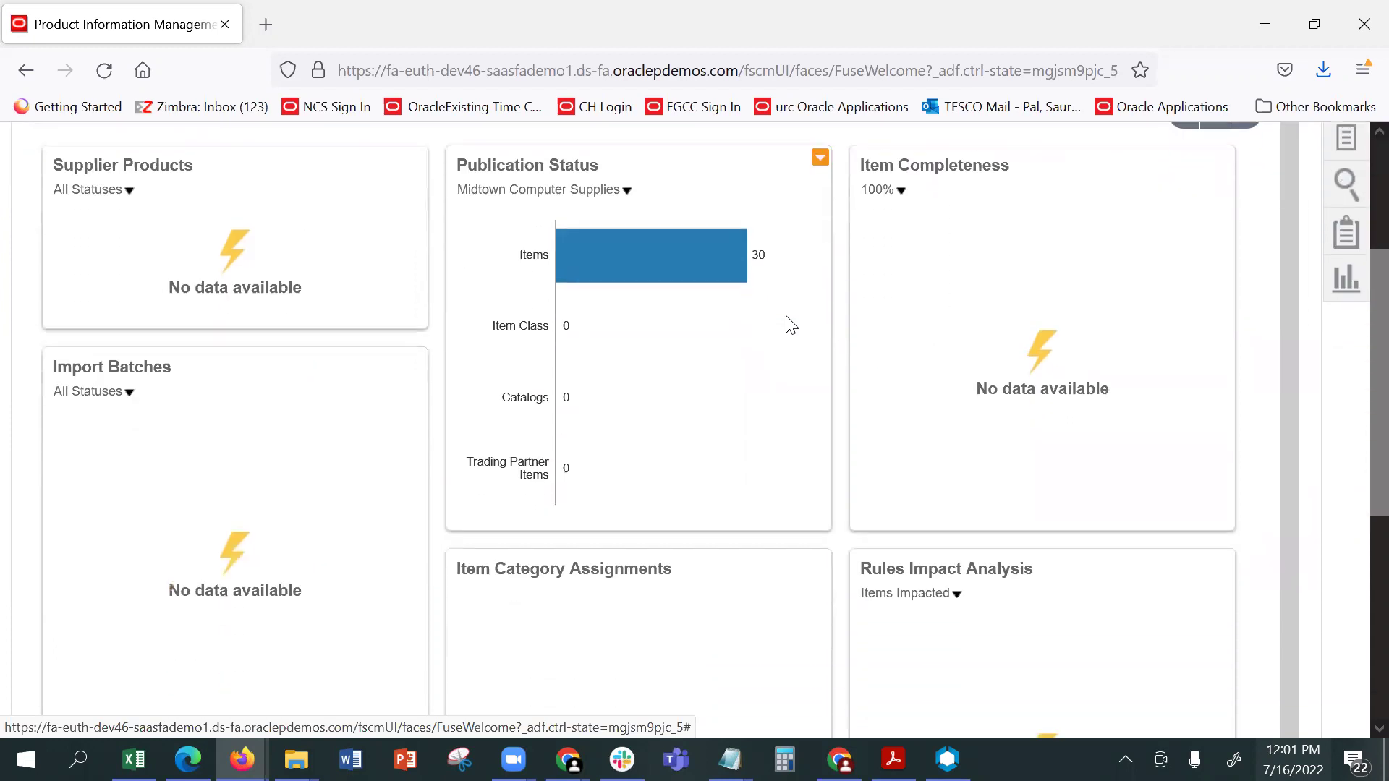
left_click(617, 188)
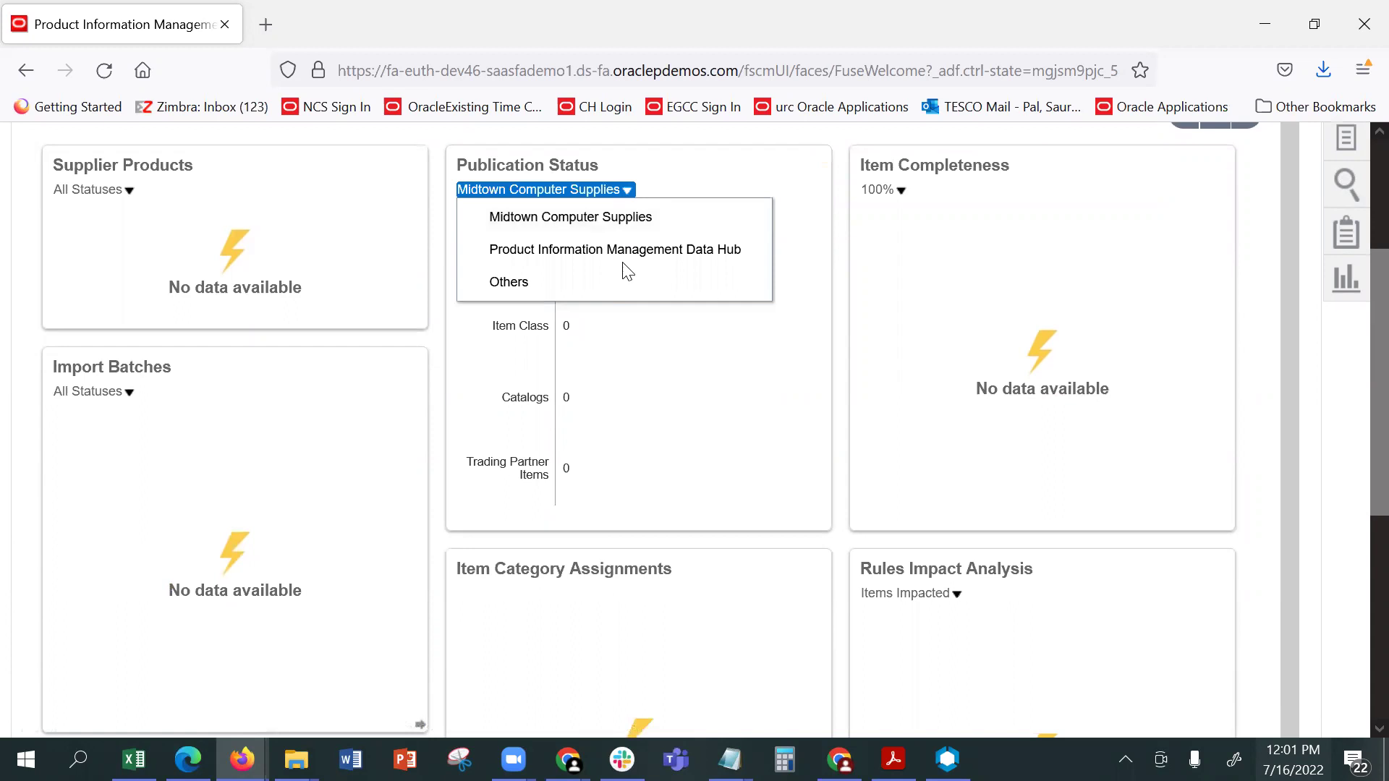
left_click(696, 186)
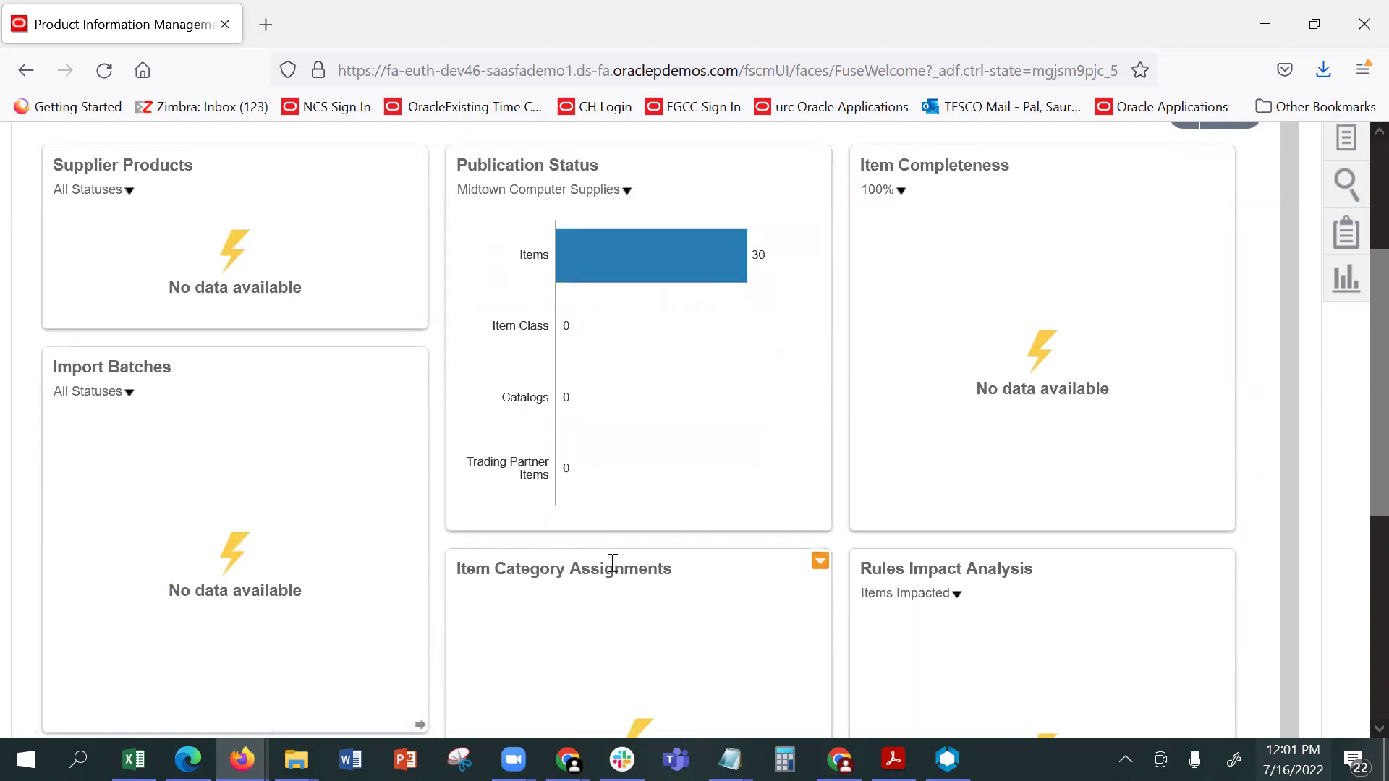
scroll(613, 564, "down", 3)
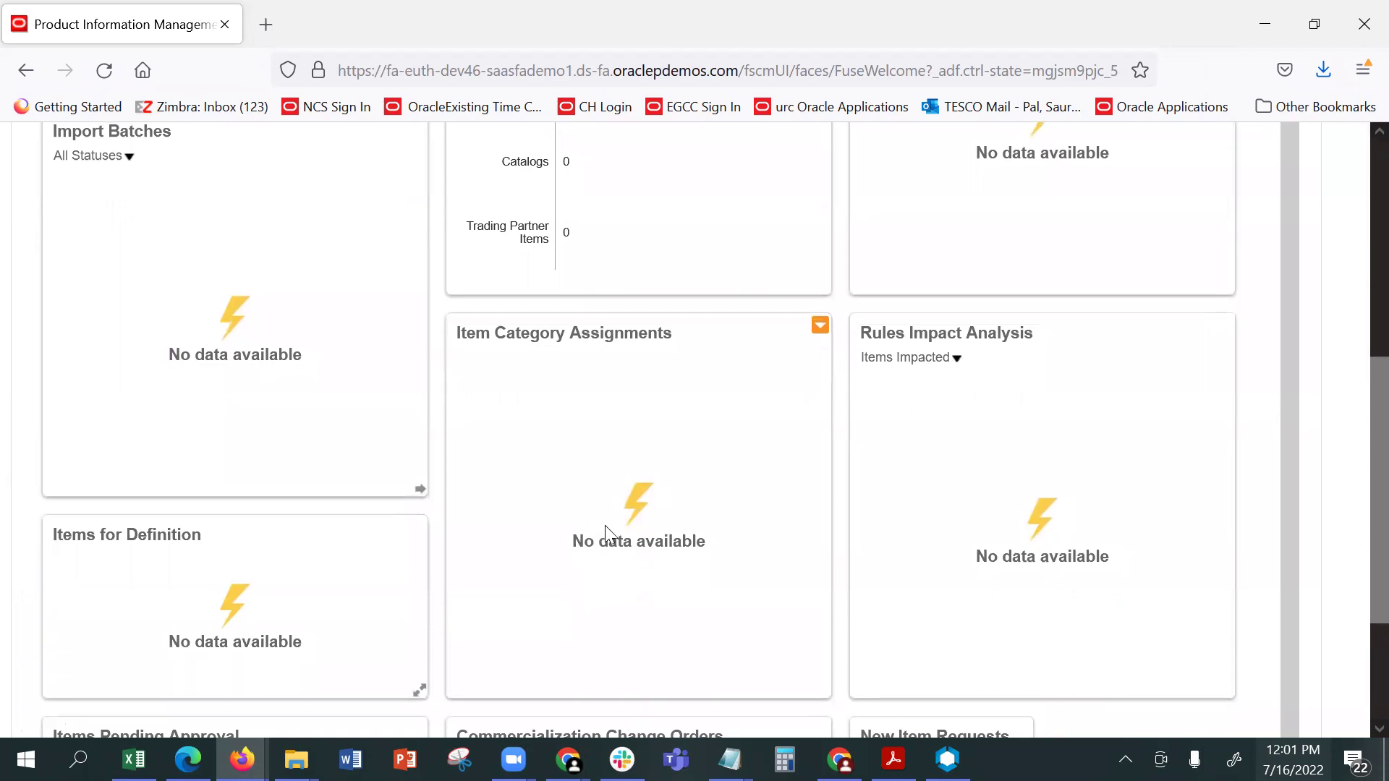
scroll(1086, 608, "down", 3)
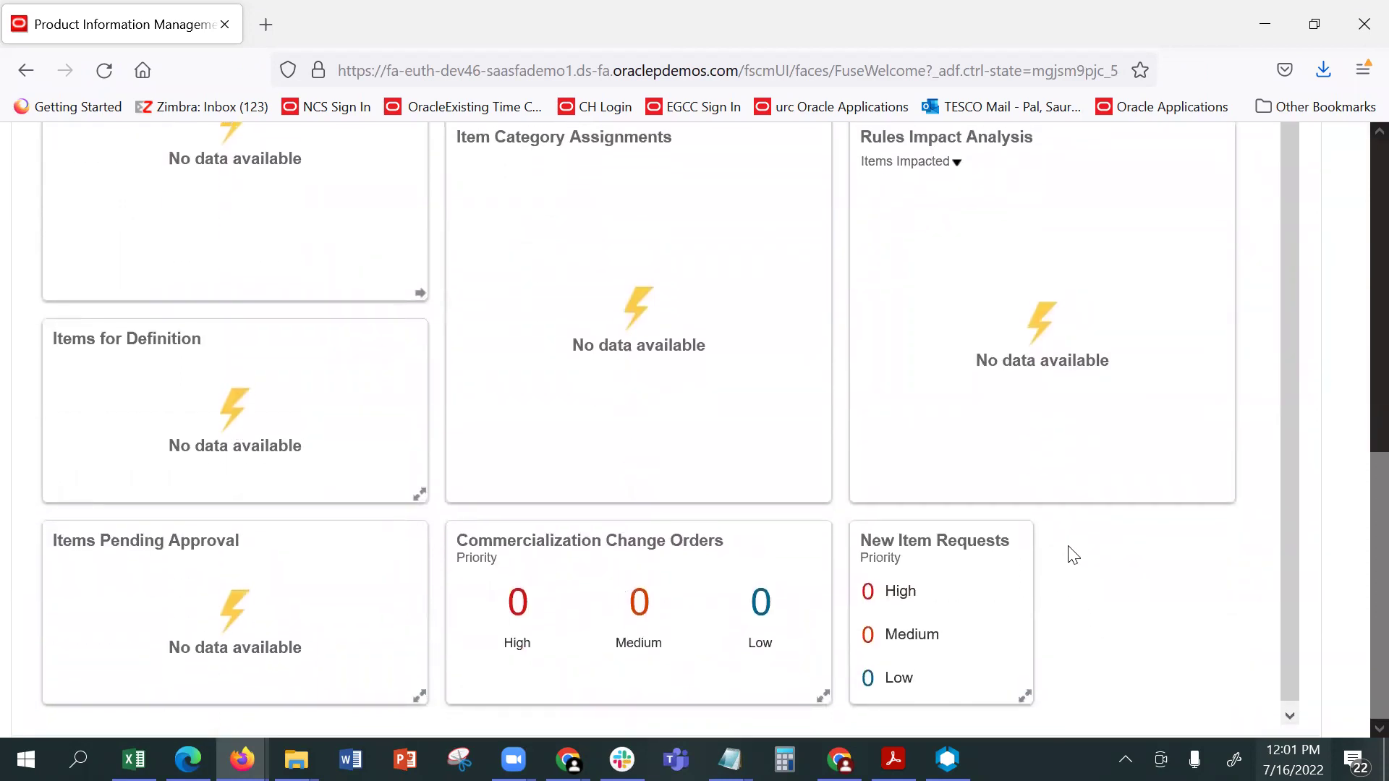
scroll(1071, 553, "up", 10)
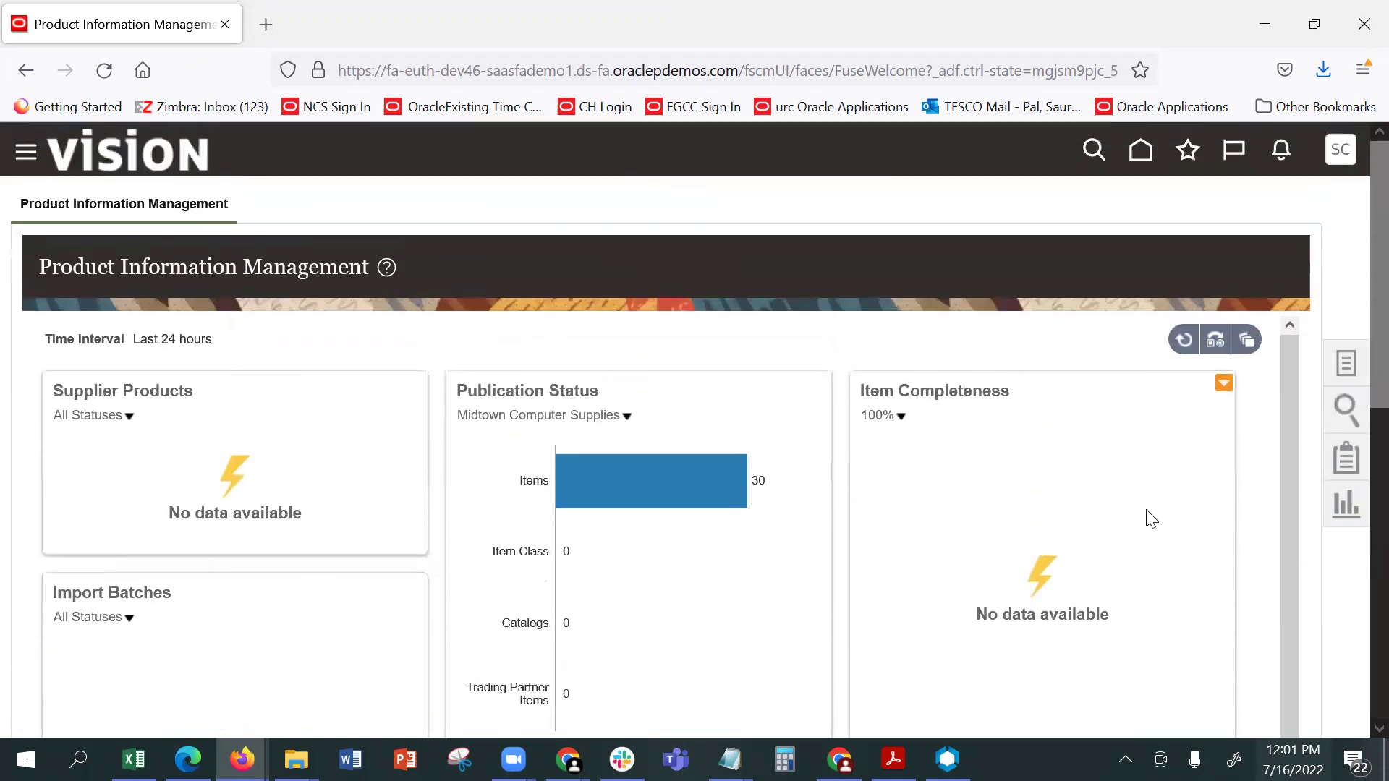
Start creating a new item from the Item Management tasks and set its organization to 000
left_click(1347, 362)
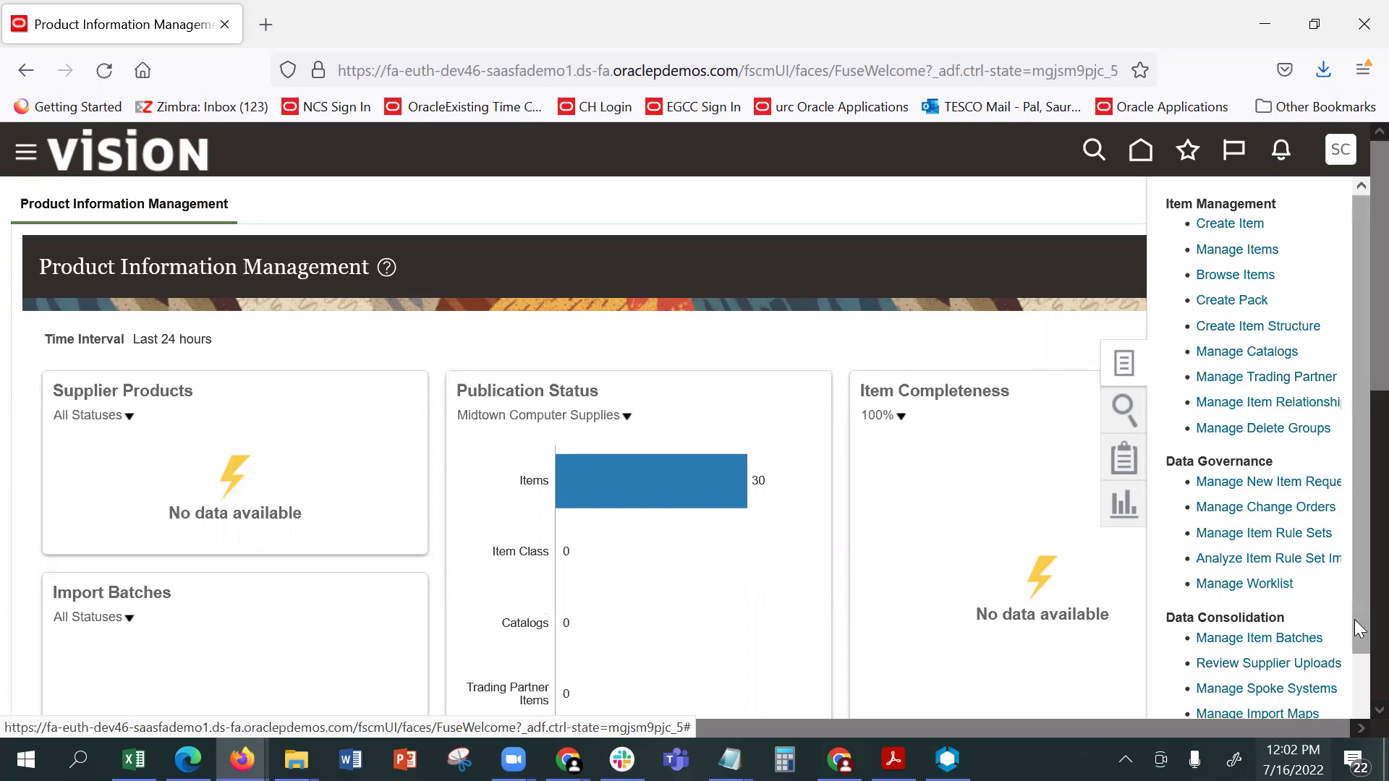
left_click_drag(1359, 616, 1360, 687)
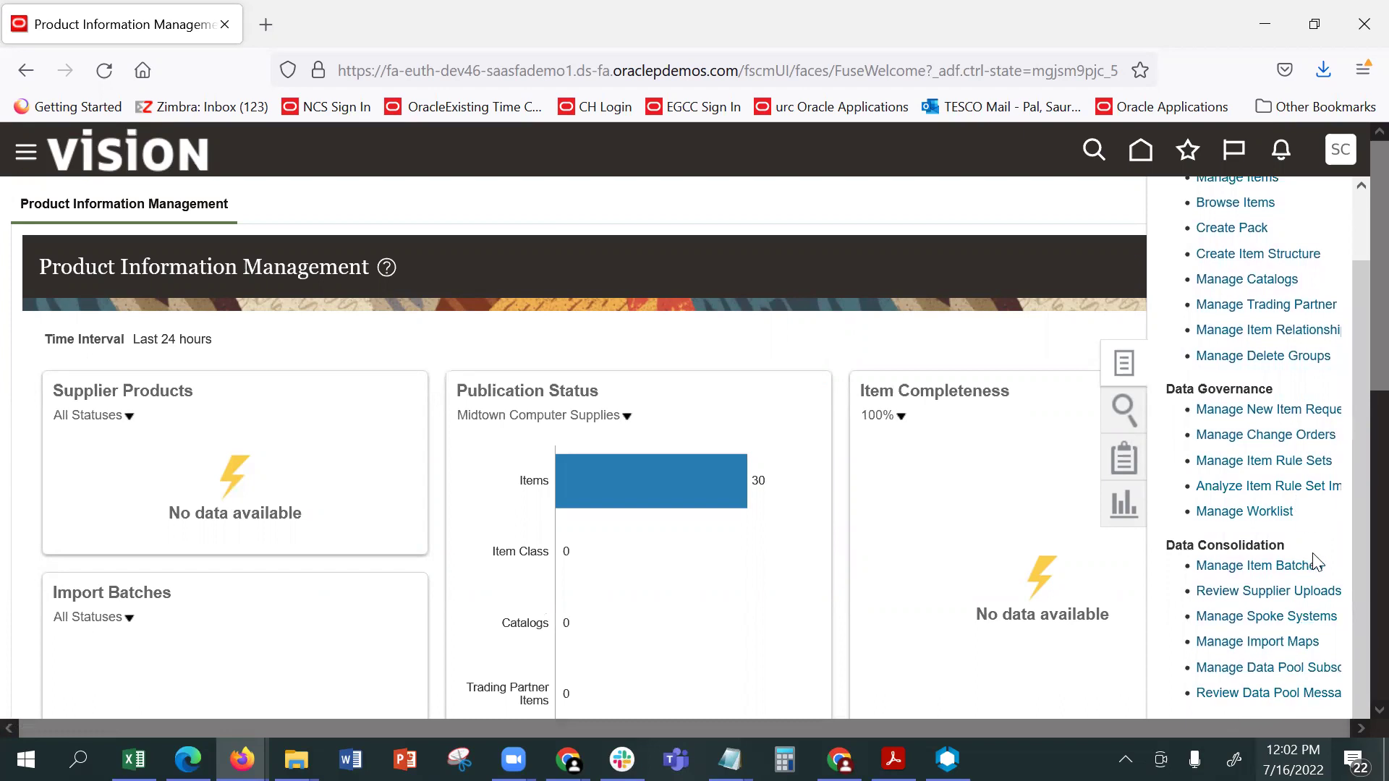
scroll(1310, 563, "up", 2)
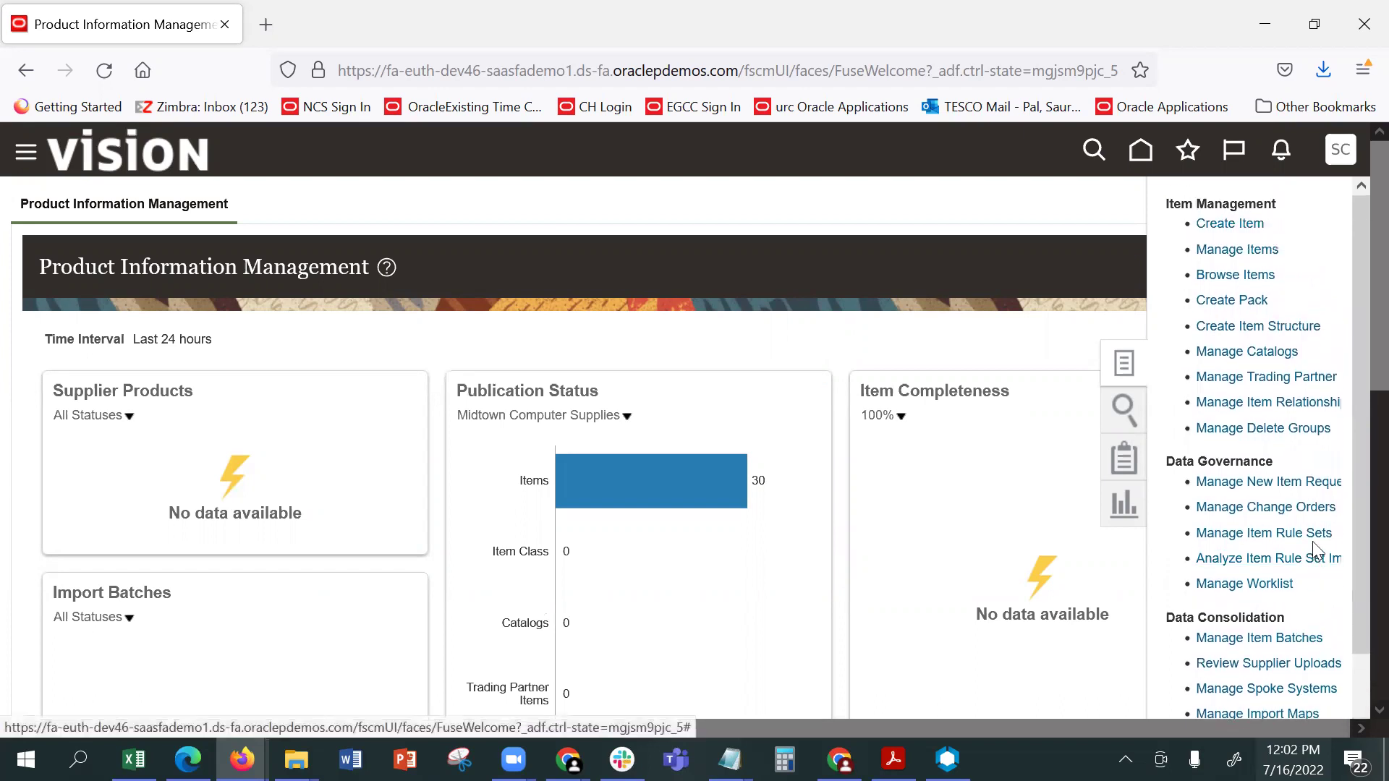
left_click(1239, 224)
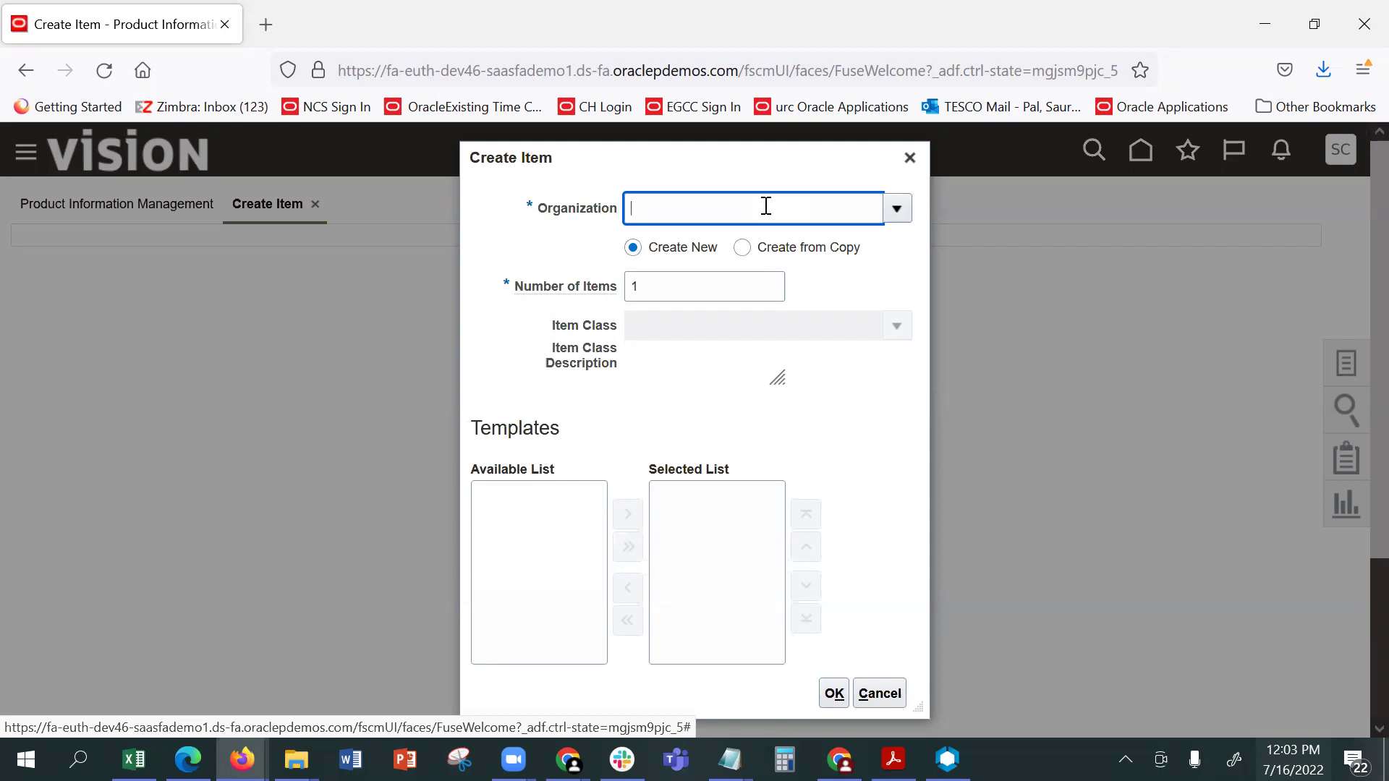
left_click(903, 209)
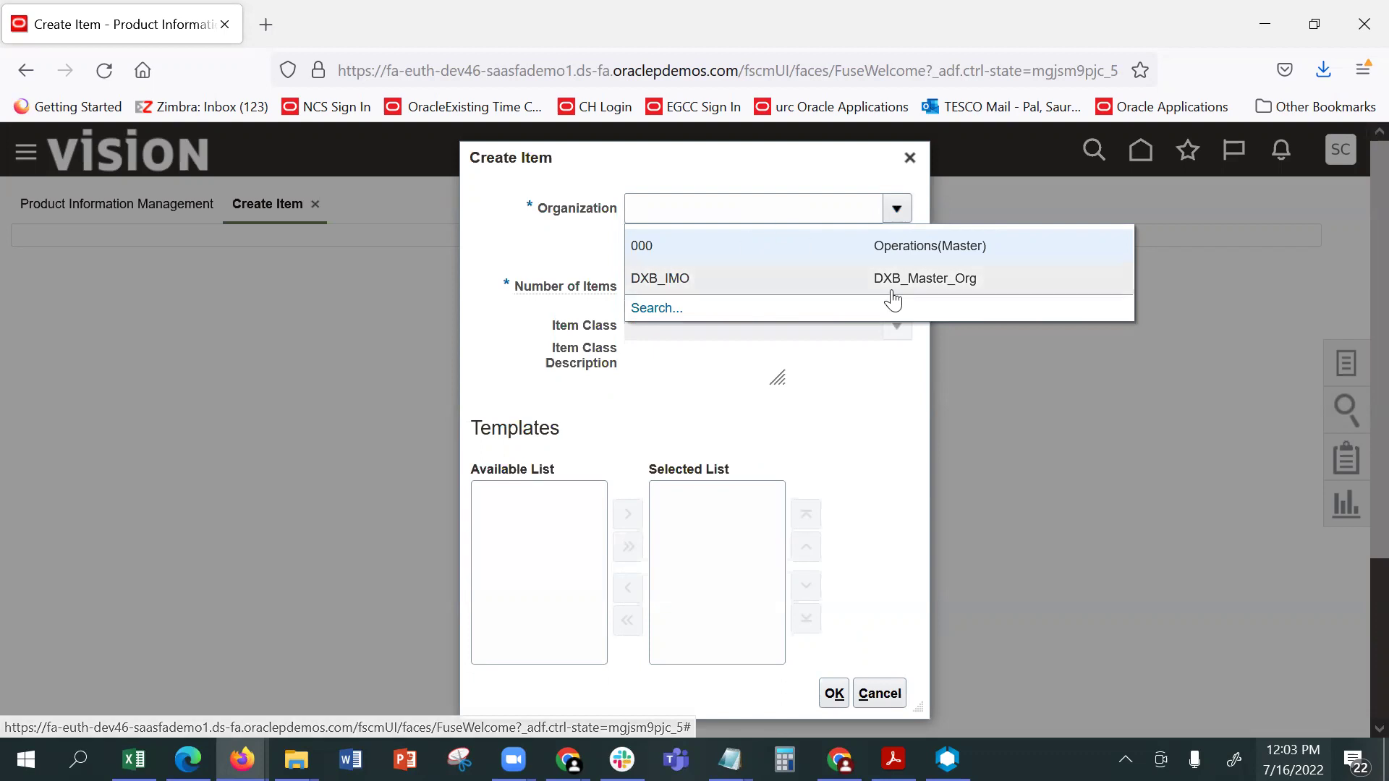
left_click(959, 247)
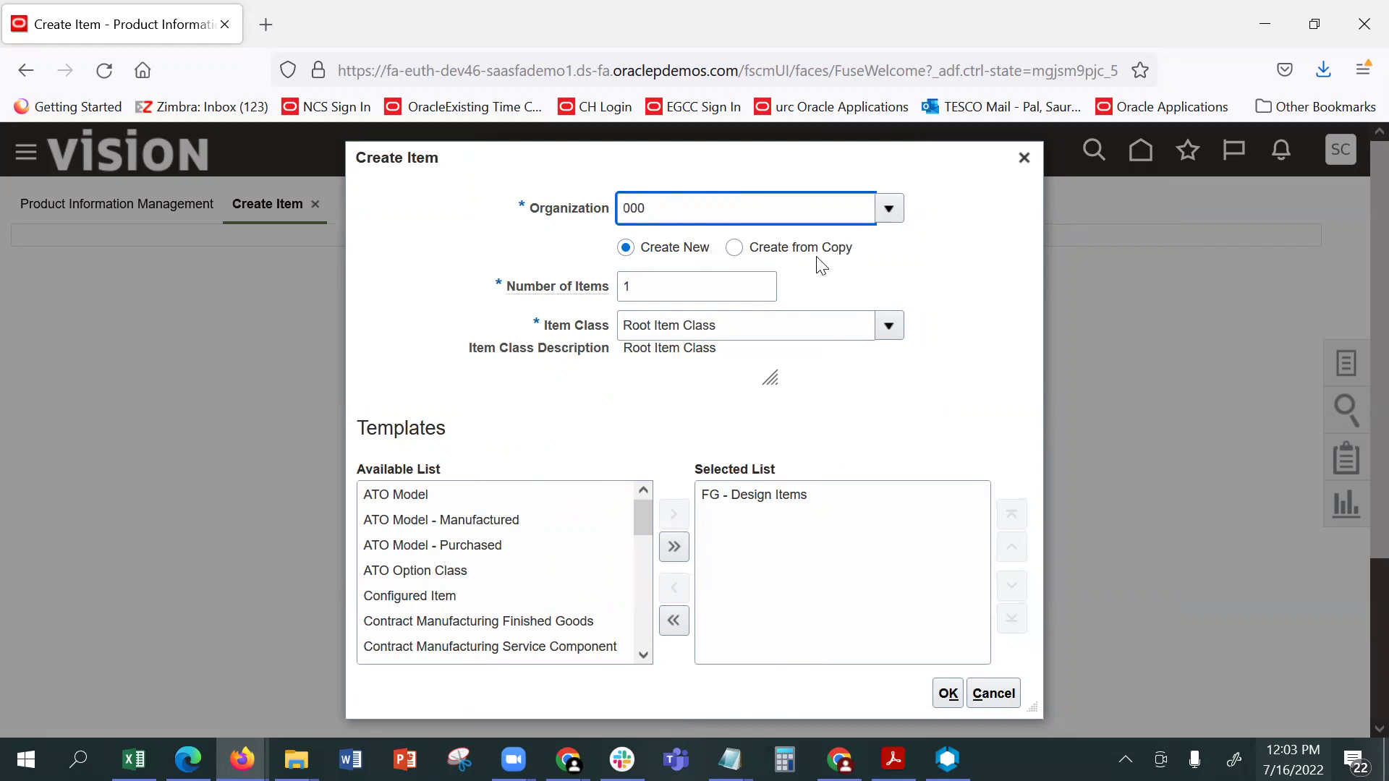
Look through the available item classes for the new item, keeping Root Item Class
left_click(888, 327)
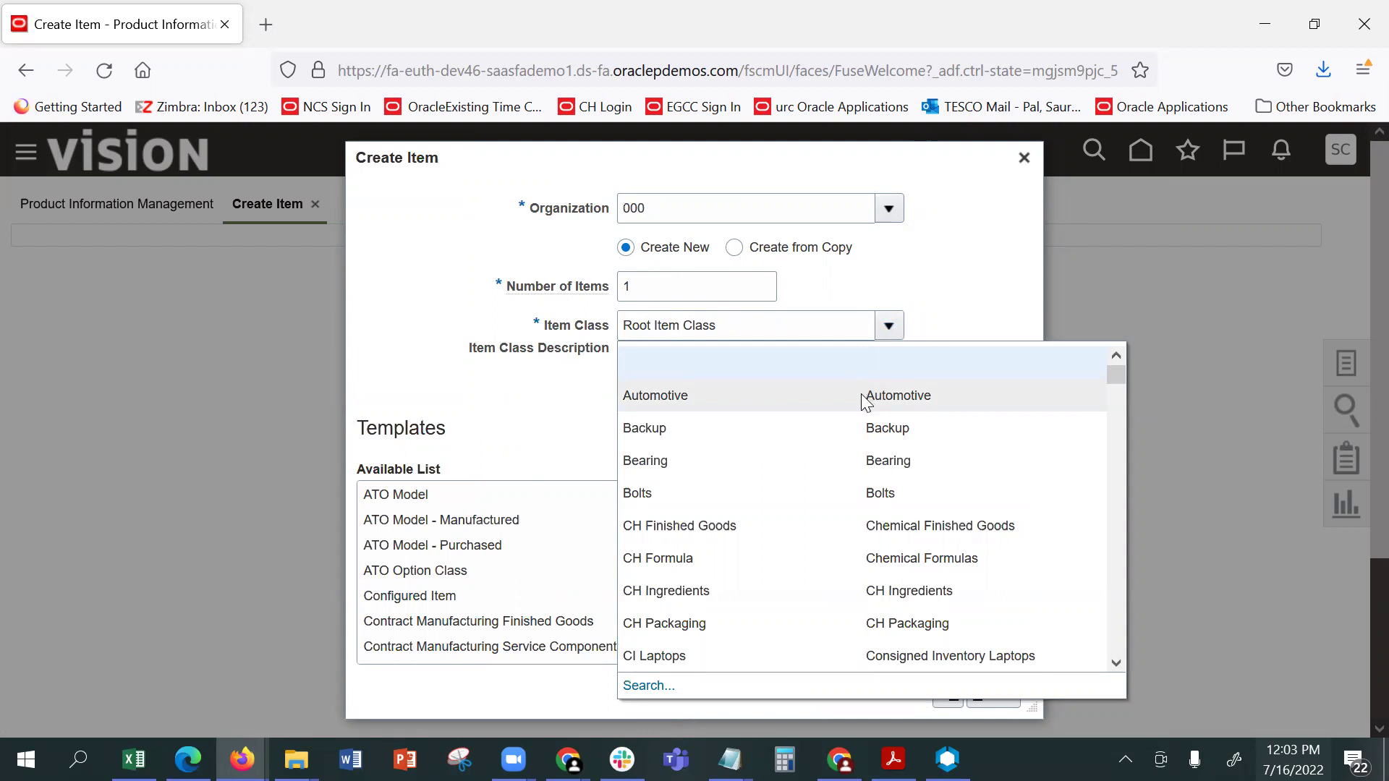
scroll(864, 488, "down", 2)
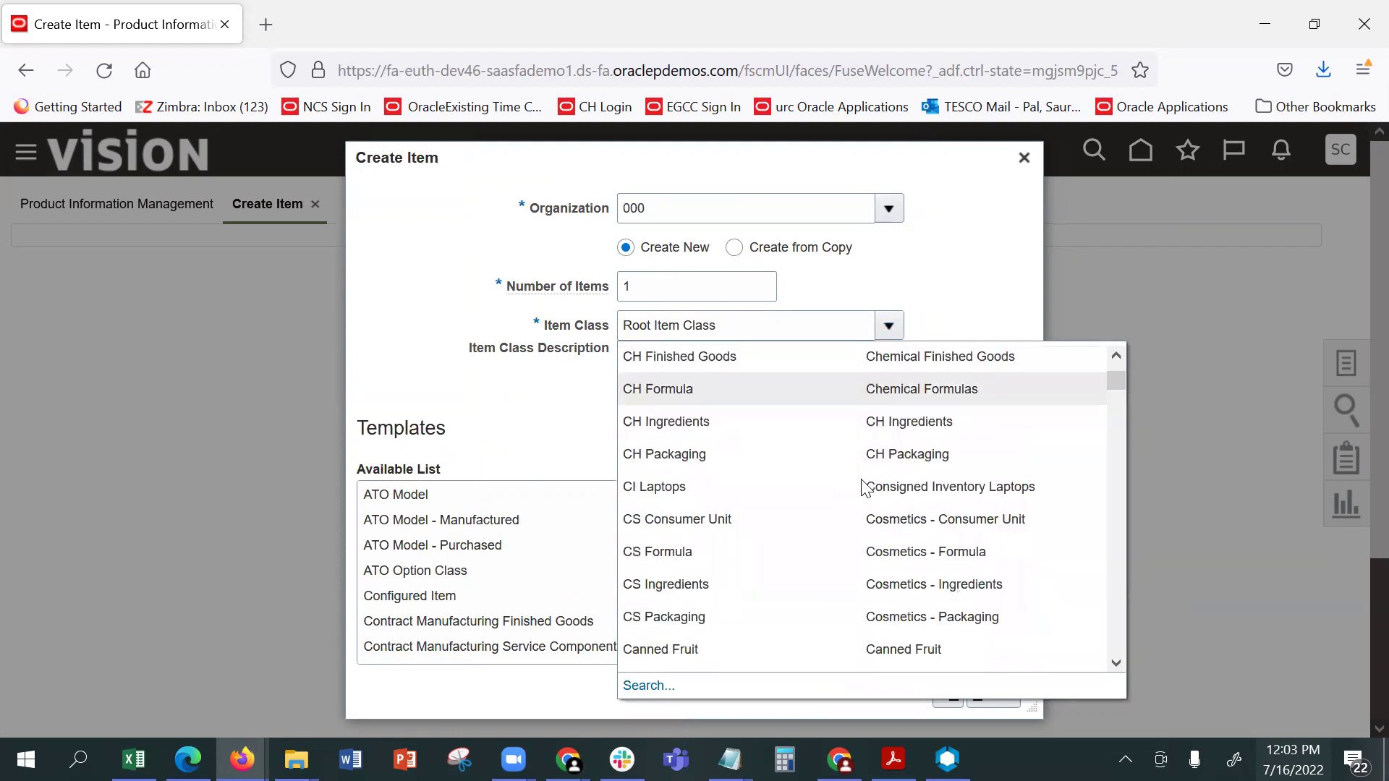
scroll(863, 489, "down", 3)
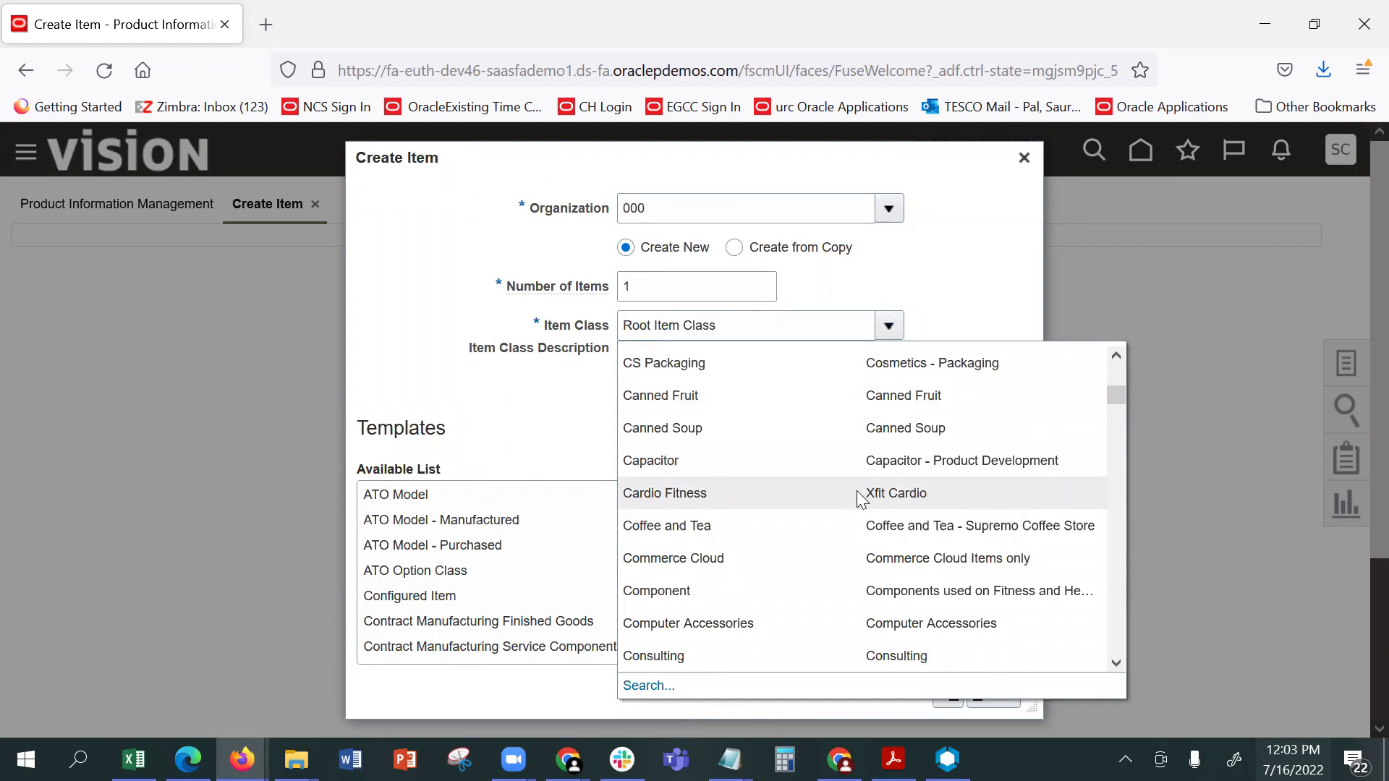
scroll(861, 498, "down", 3)
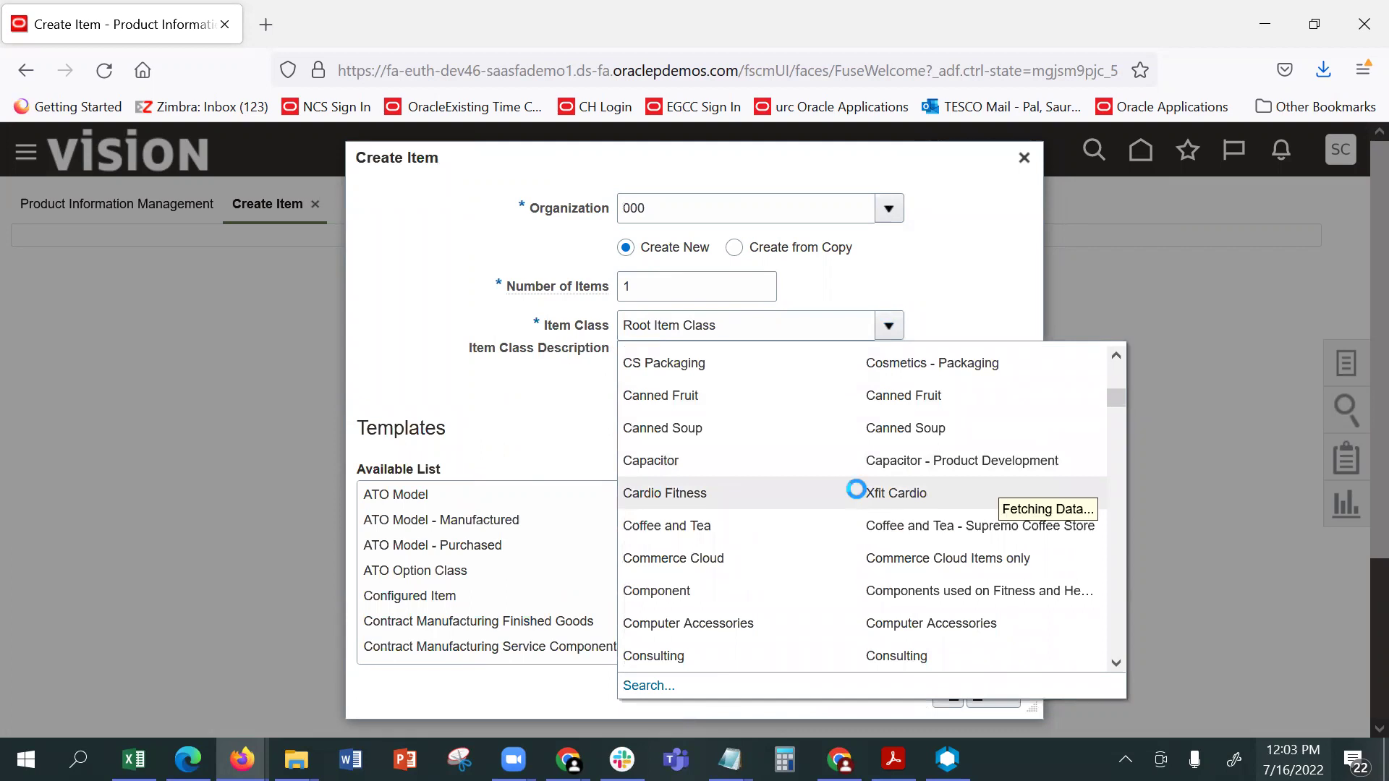
left_click(997, 277)
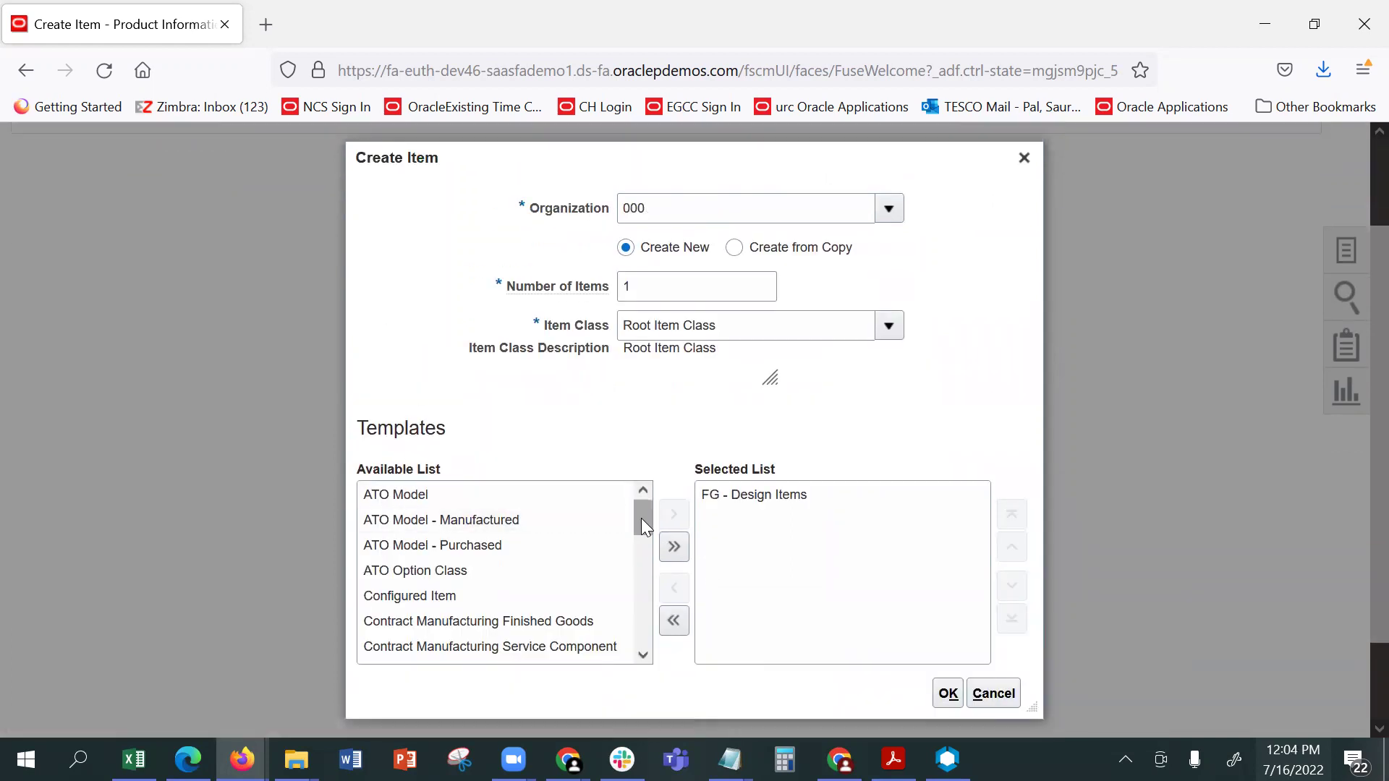
Look through the available templates and proceed with FG - Design Items as the selected template
left_click_drag(642, 517, 642, 653)
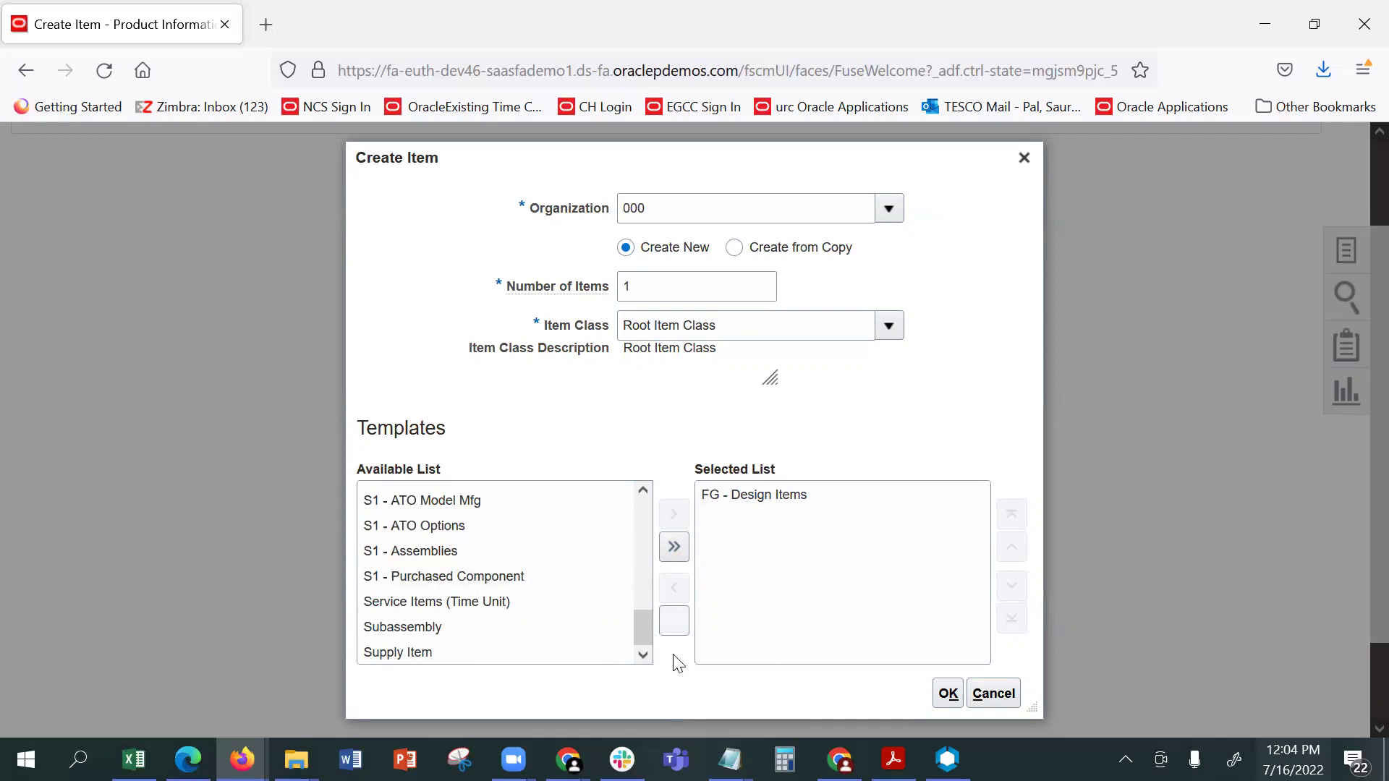
left_click_drag(644, 627, 646, 512)
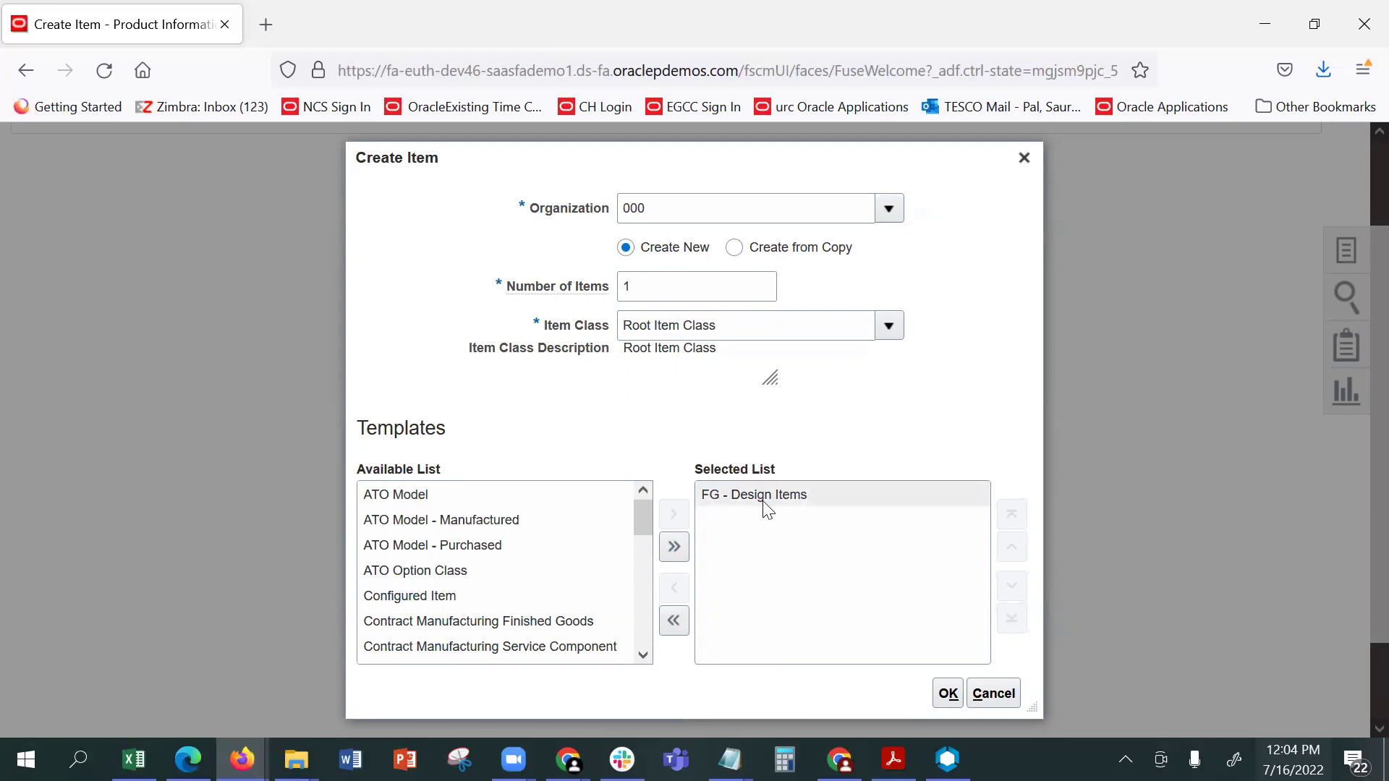
left_click(837, 501)
left_click(948, 693)
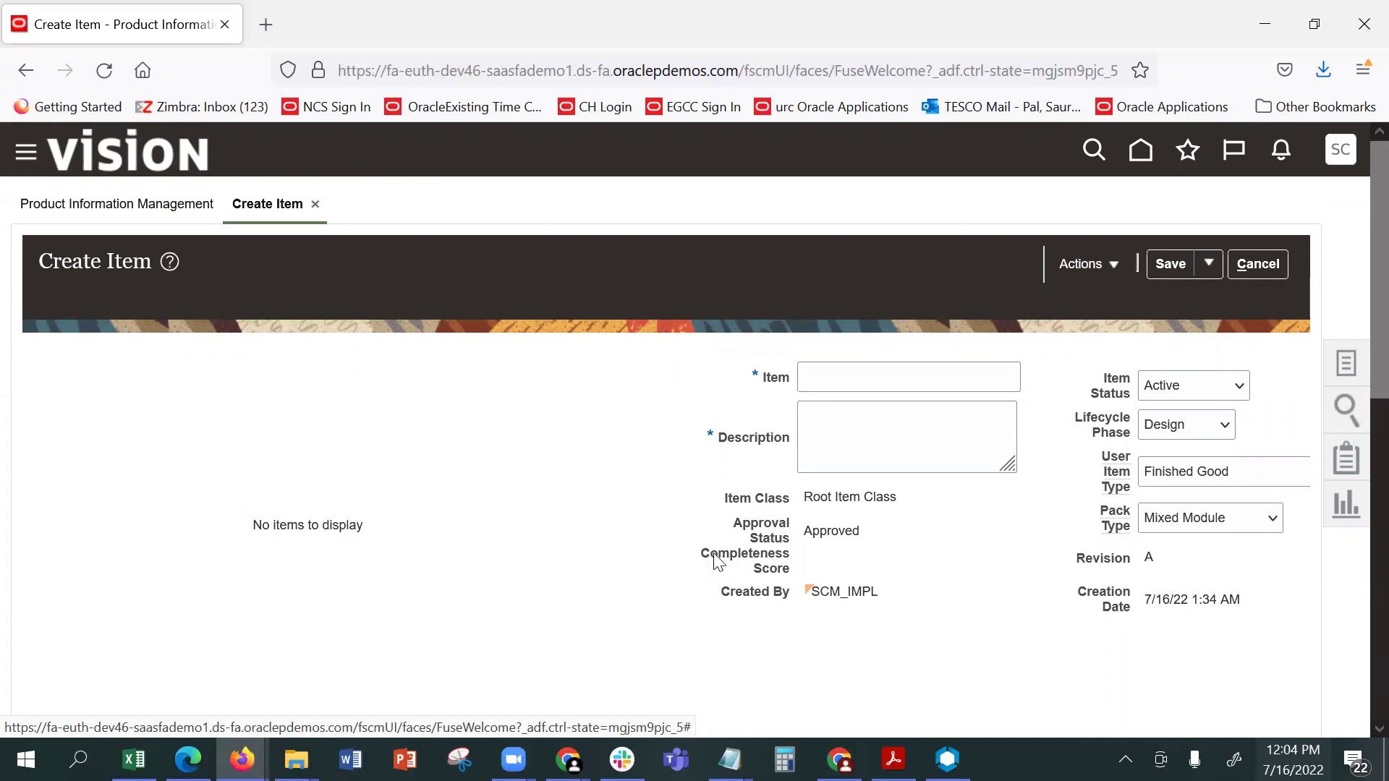
Name the item SP-Item1 and enter the description "Item1 is the finished goods name"
left_click(862, 379)
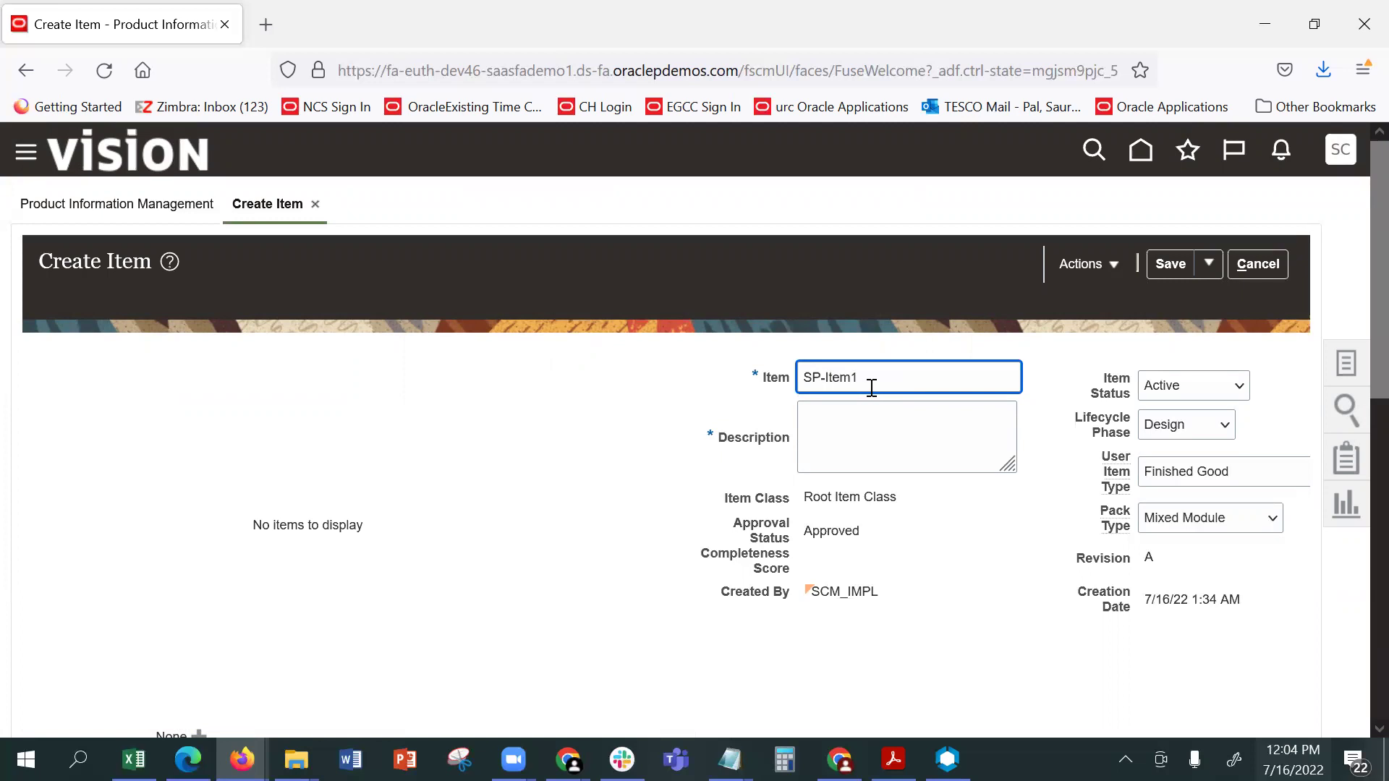
key("Tab")
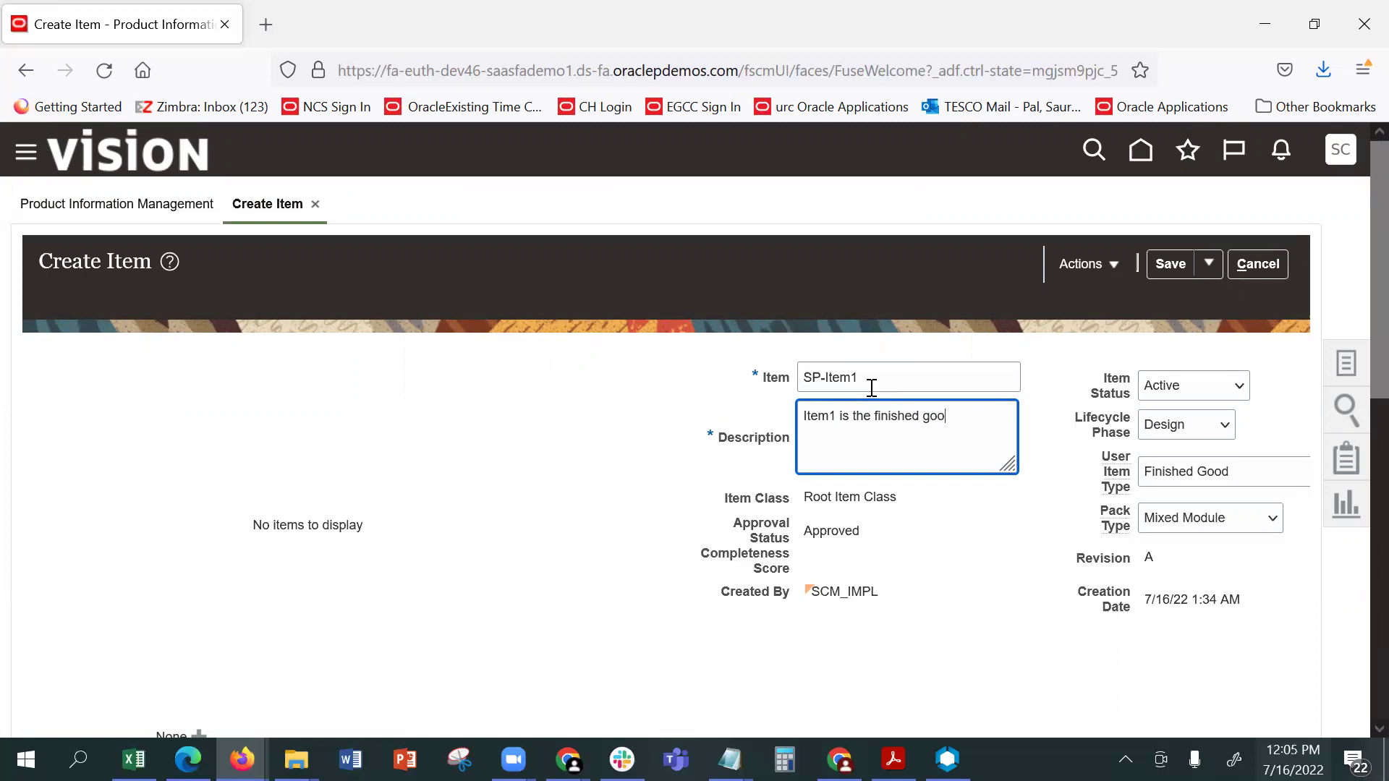
key("Tab")
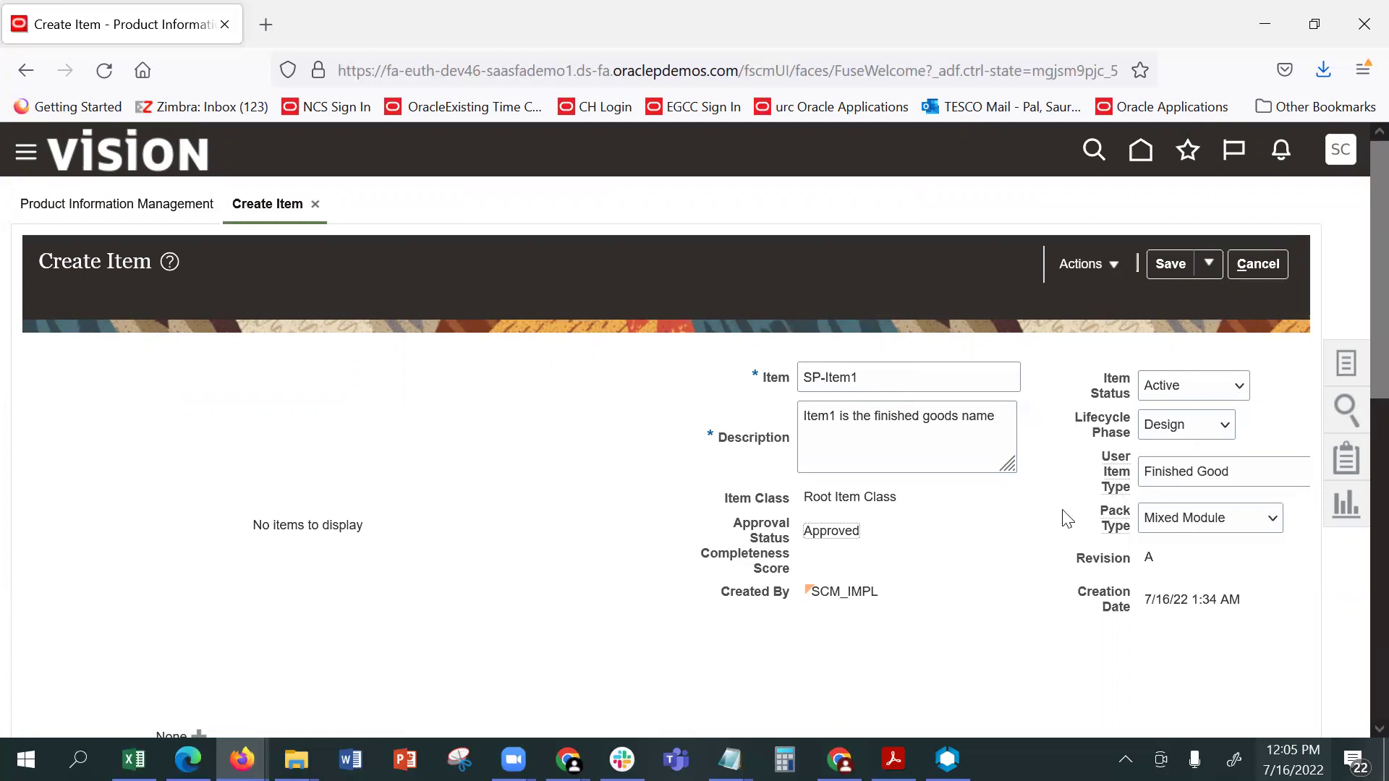
Add Picture1.jpg from the Pictures folder to the item's attachments as type File with category Image
scroll(1068, 519, "down", 3)
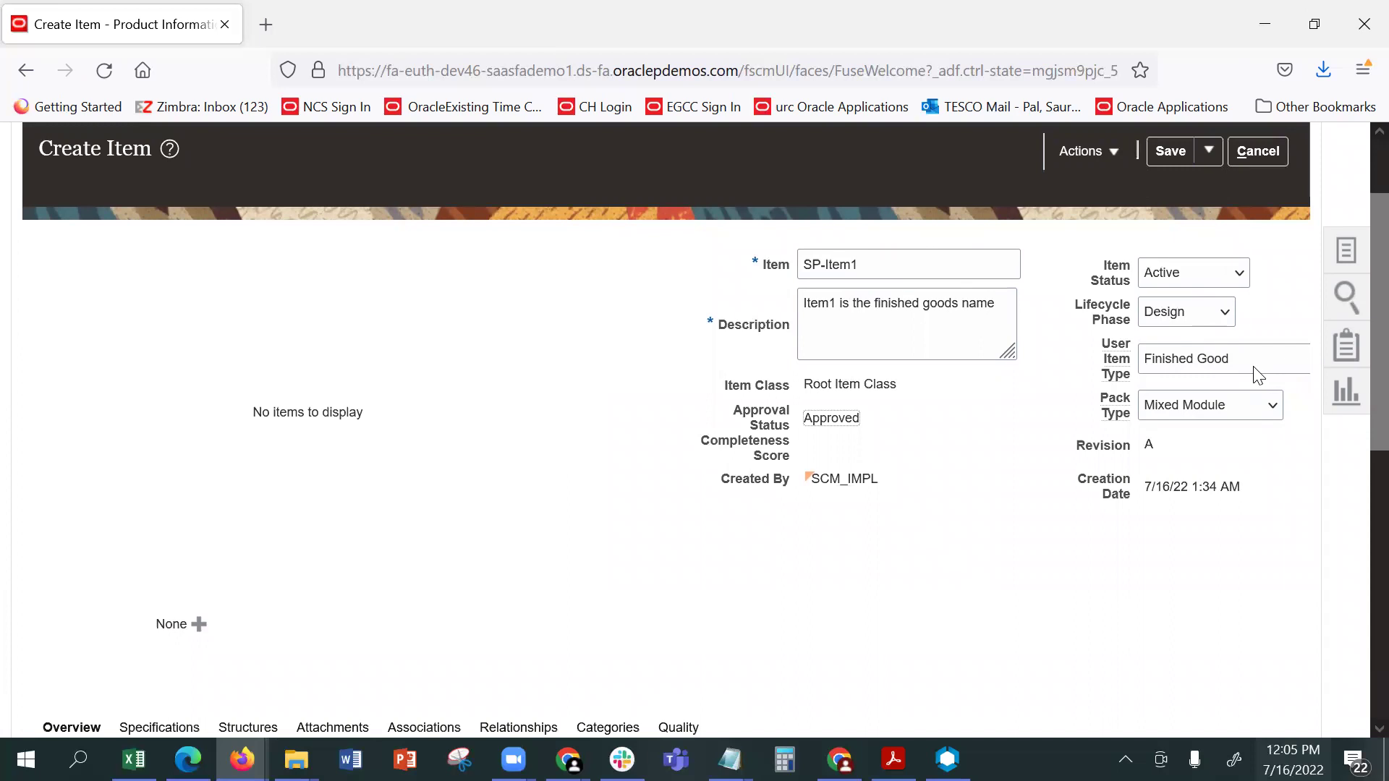
scroll(1073, 555, "down", 9)
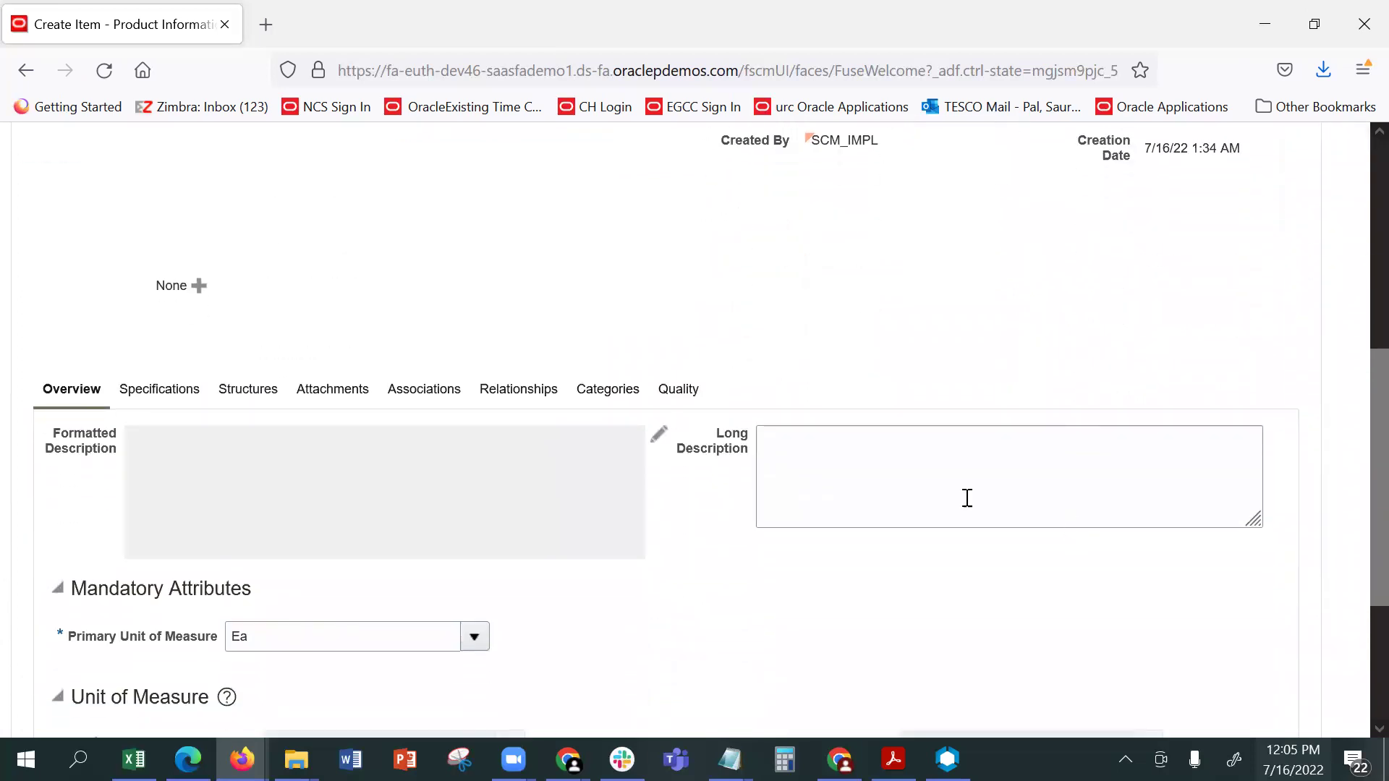
scroll(487, 335, "up", 6)
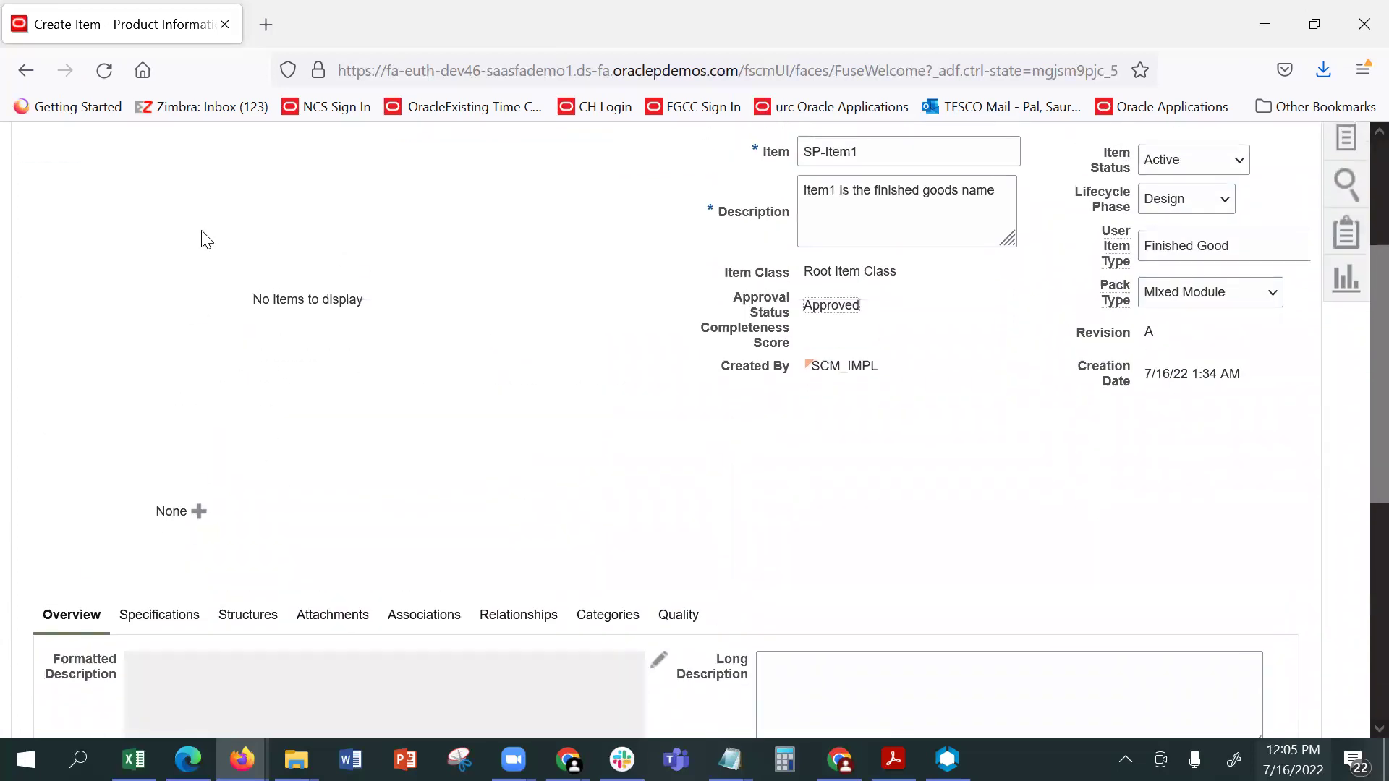
scroll(329, 398, "up", 3)
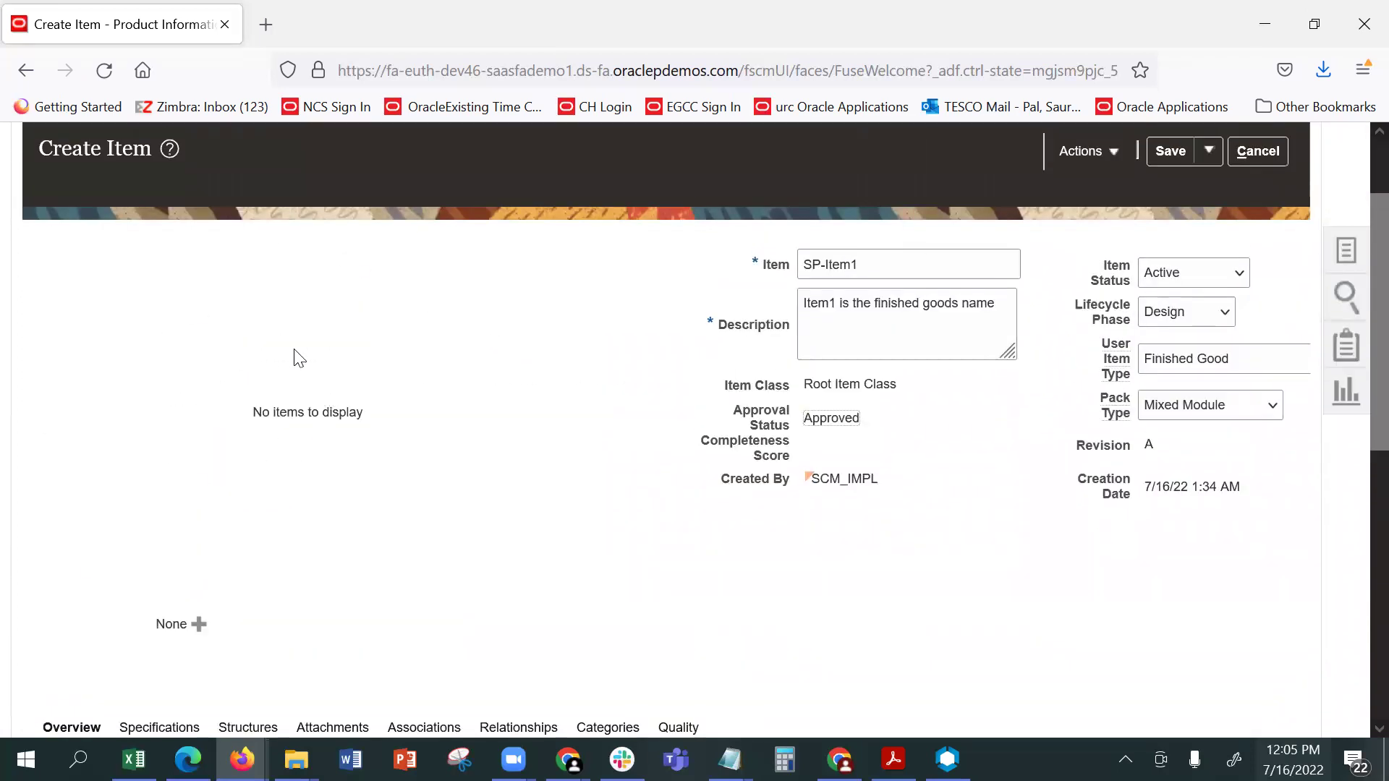
left_click(199, 626)
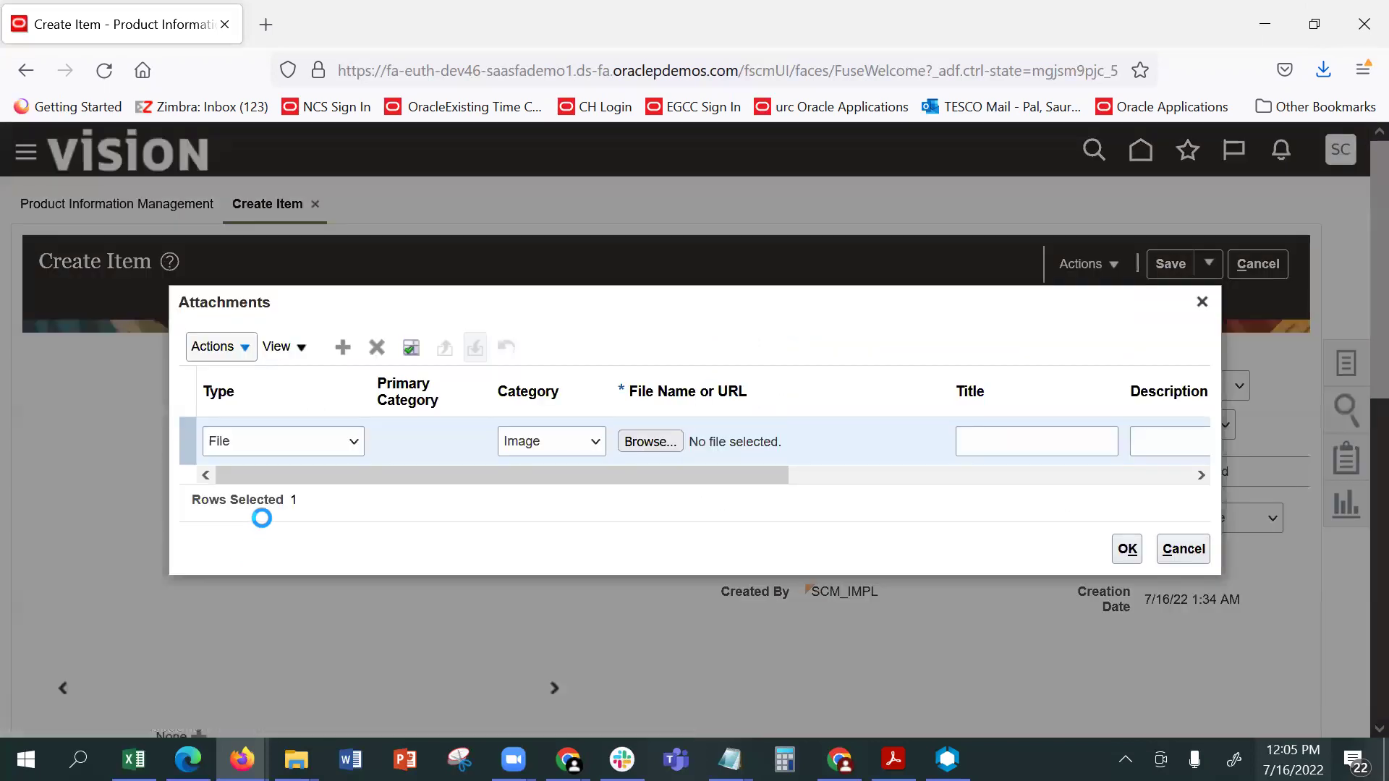
left_click(329, 445)
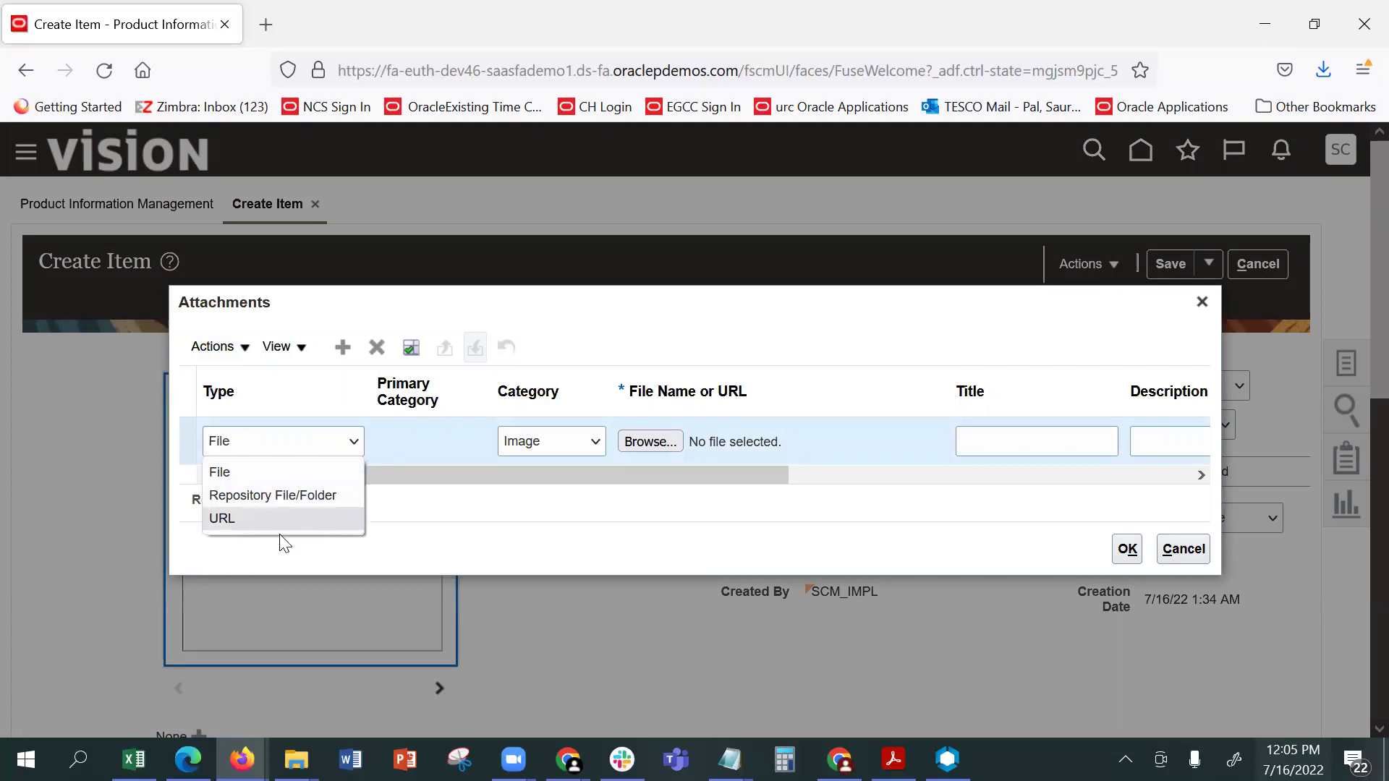
left_click(274, 472)
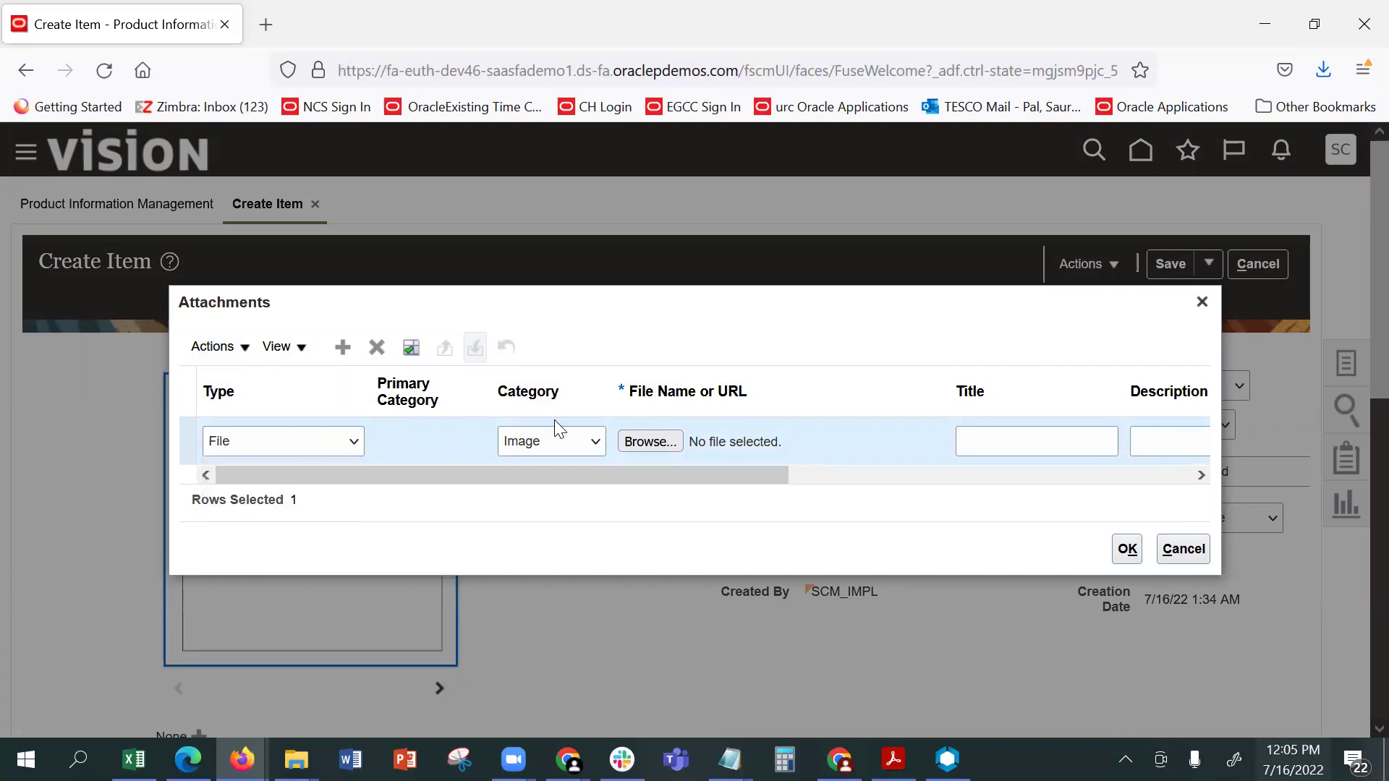
left_click(636, 443)
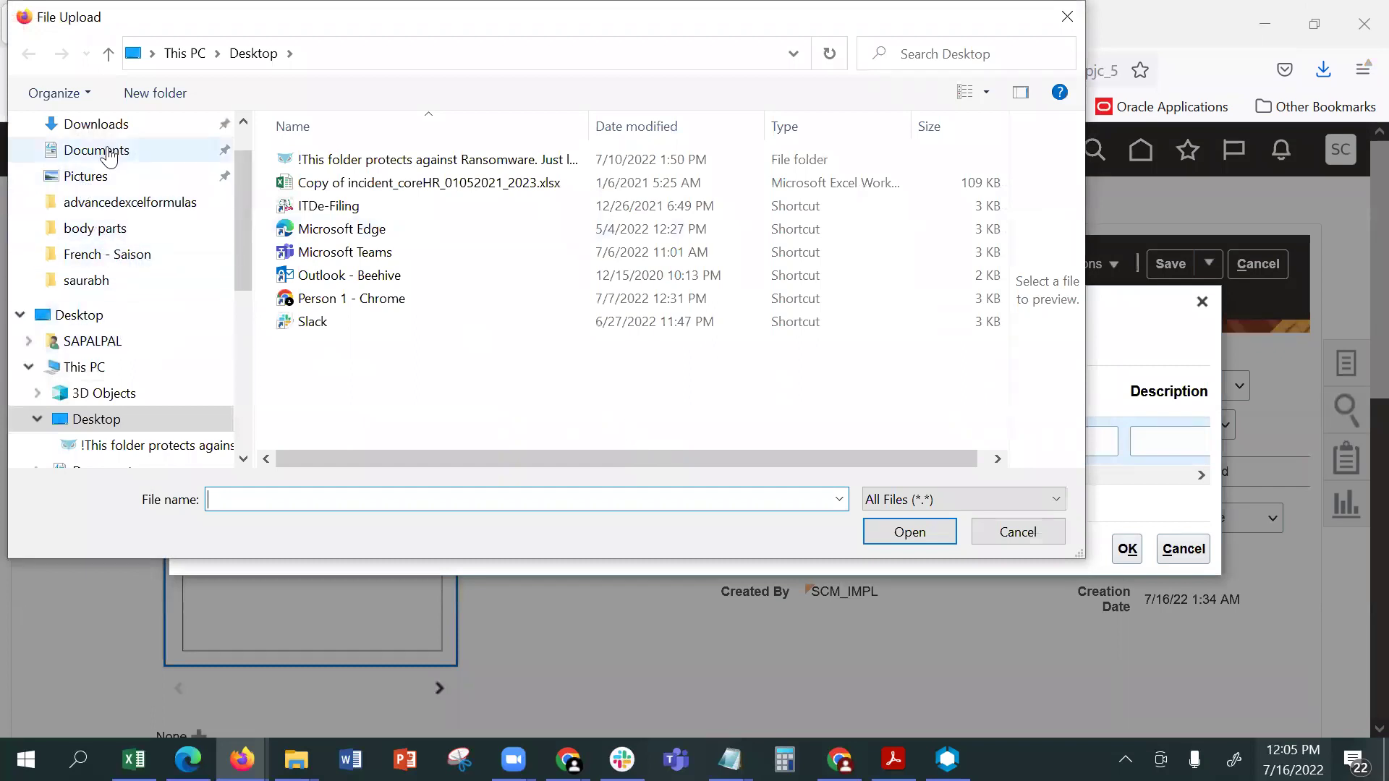
left_click(116, 178)
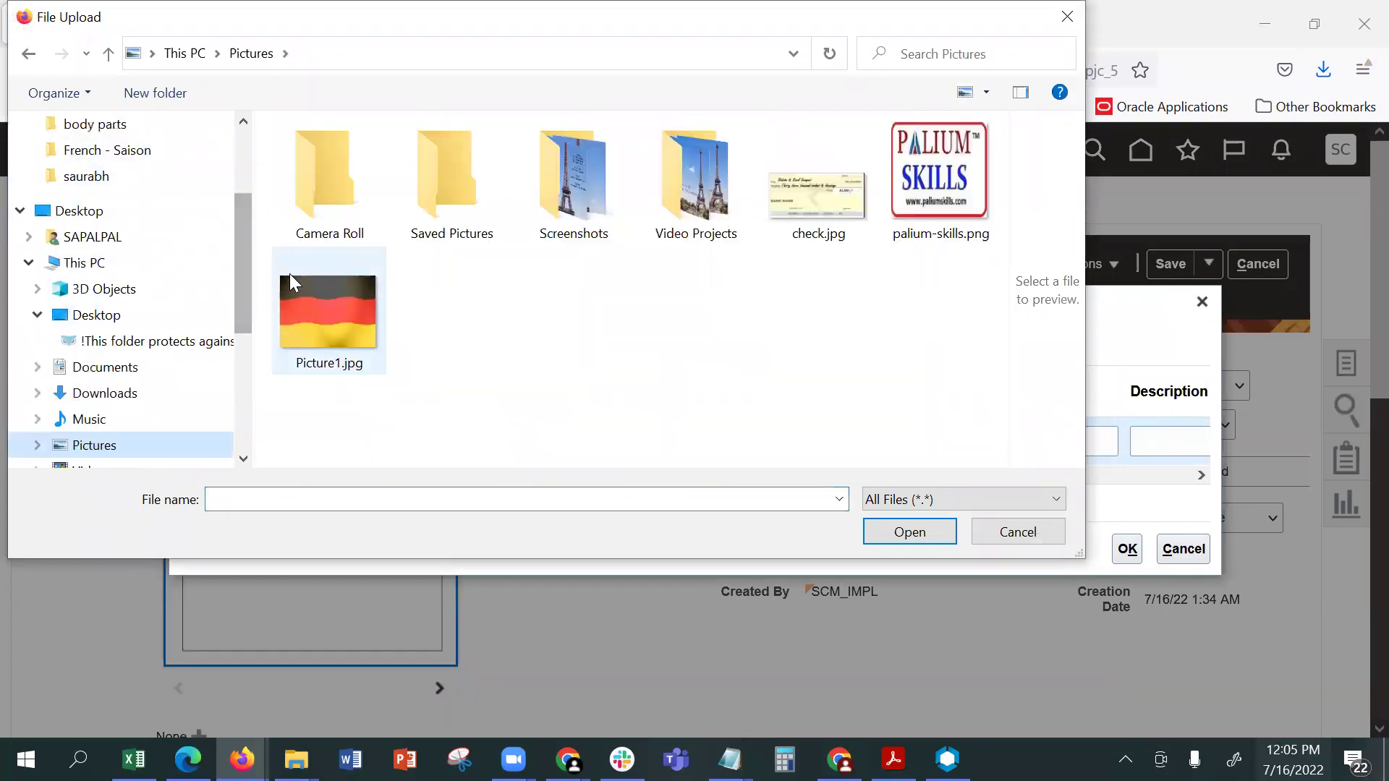
left_click(307, 280)
left_click(932, 533)
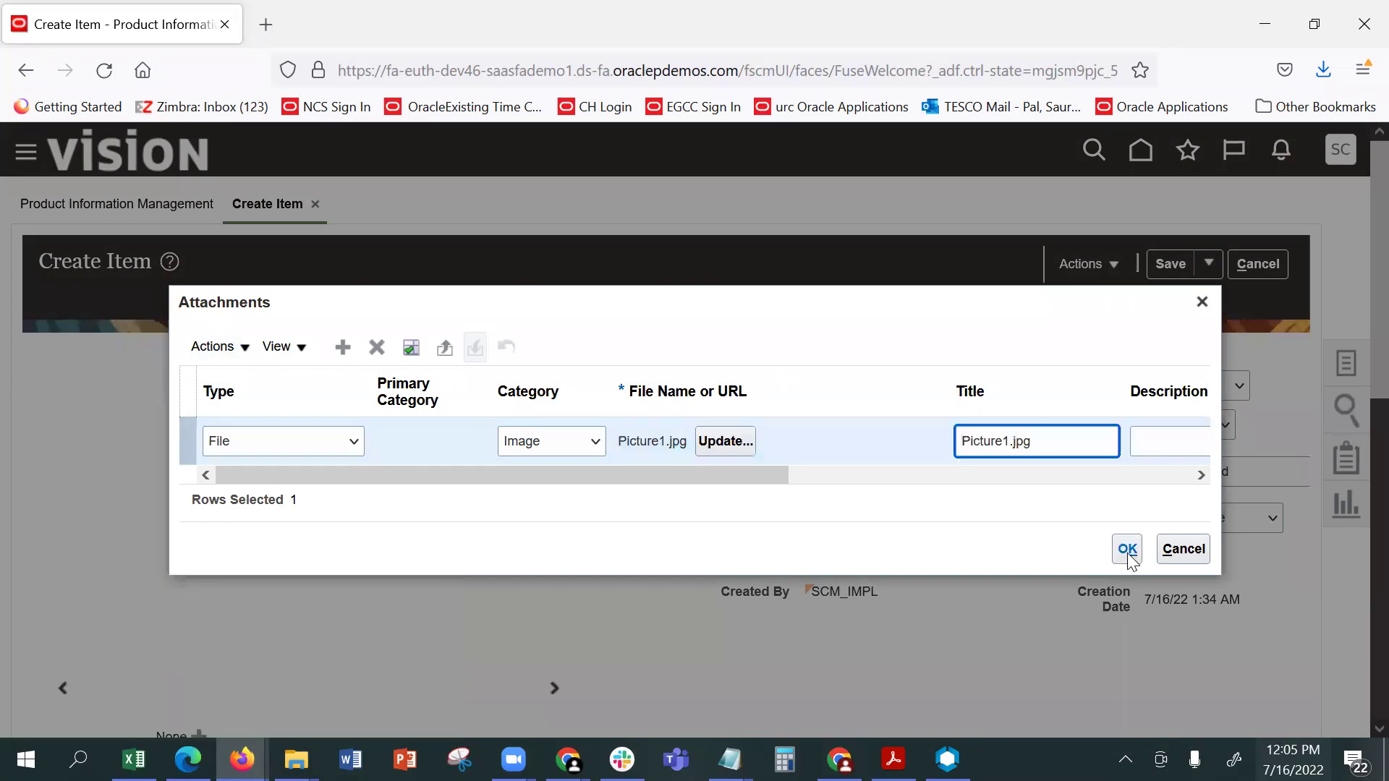
Add a blank attachment row and replace the Picture1.jpg attachment's file with palium-french-contacts.png from the Screenshots folder
left_click(344, 350)
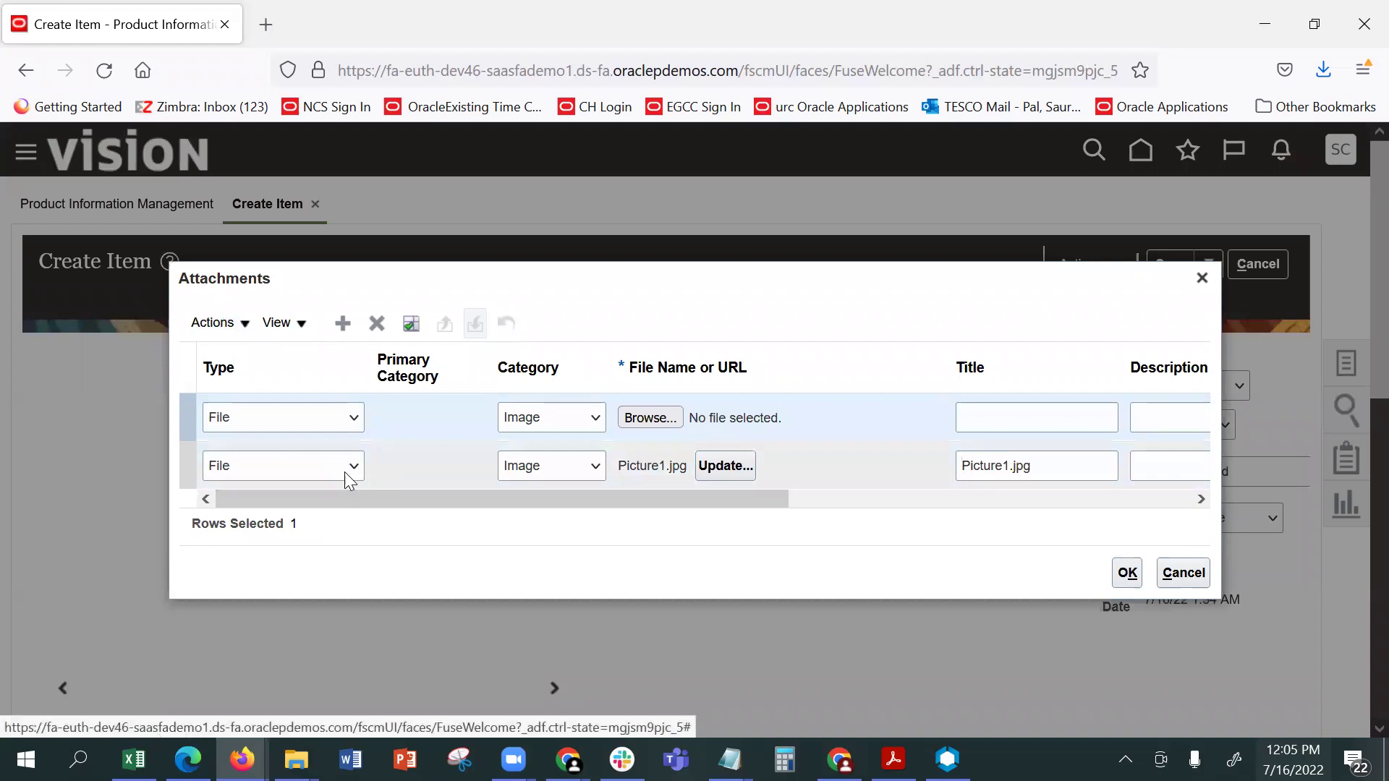
left_click(726, 467)
left_click(679, 427)
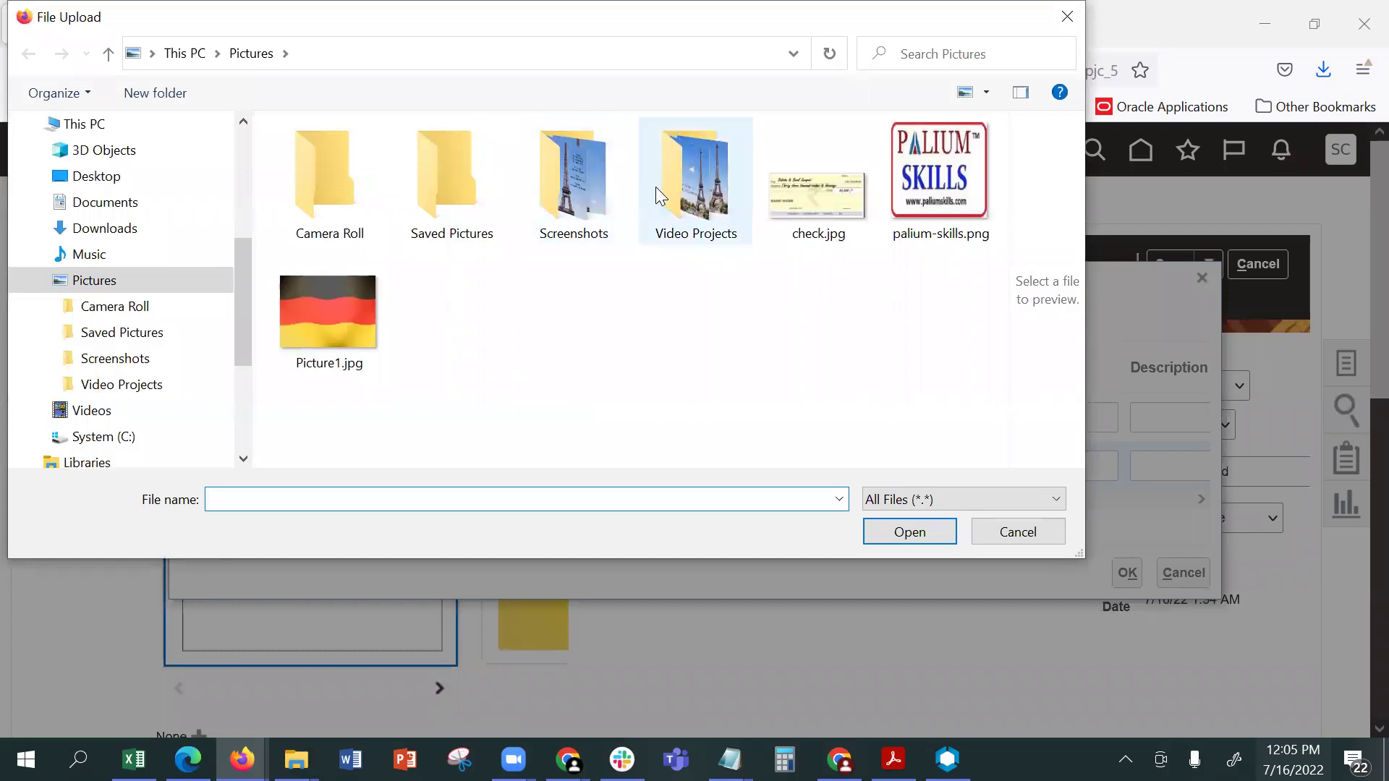
double_click(655, 186)
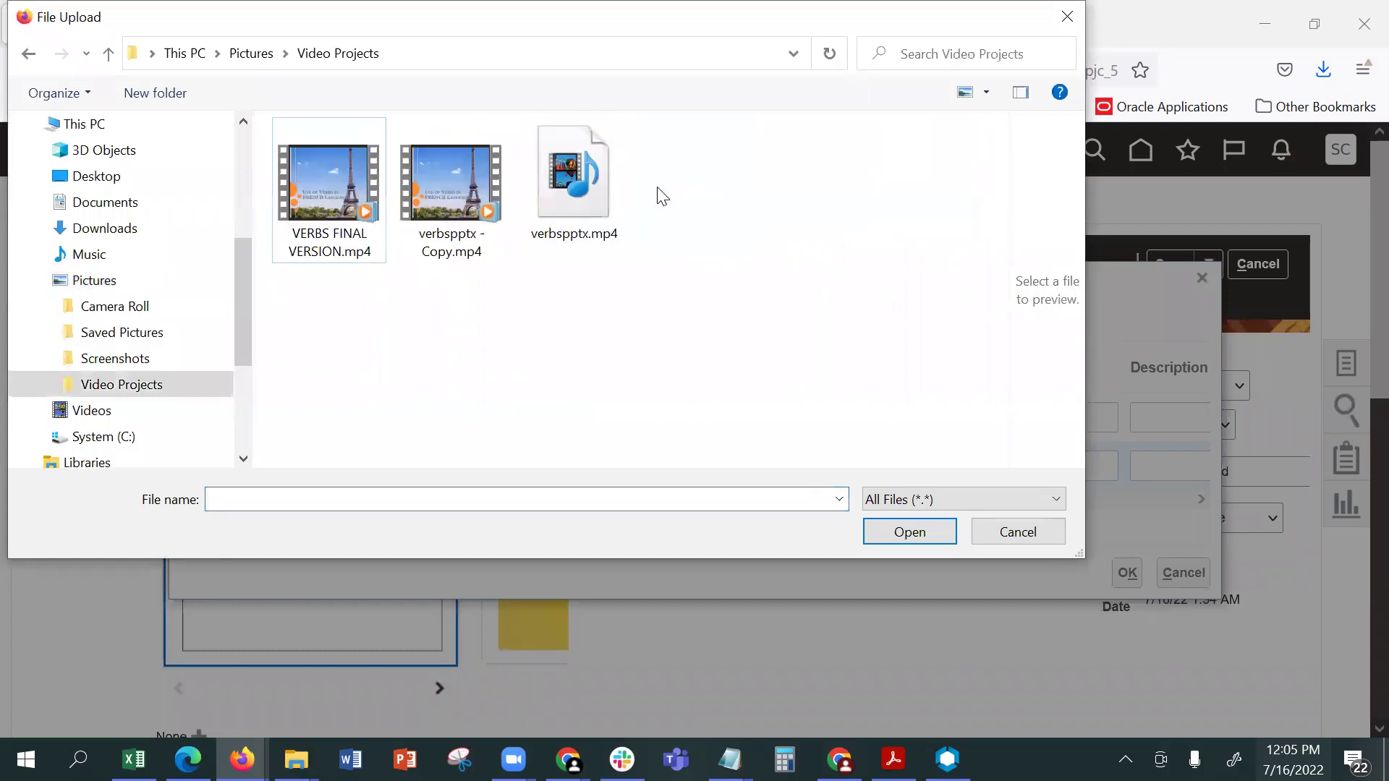
left_click(259, 57)
double_click(610, 177)
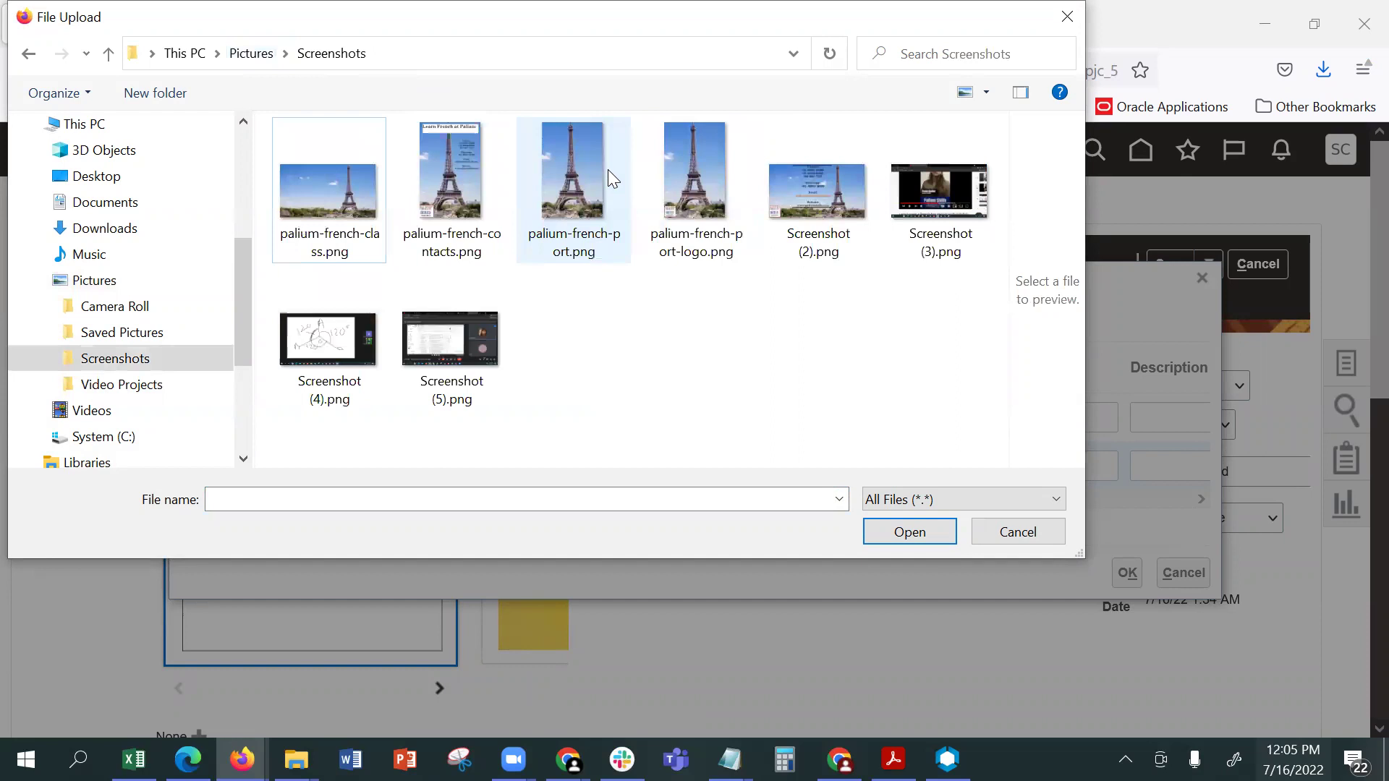
left_click(428, 184)
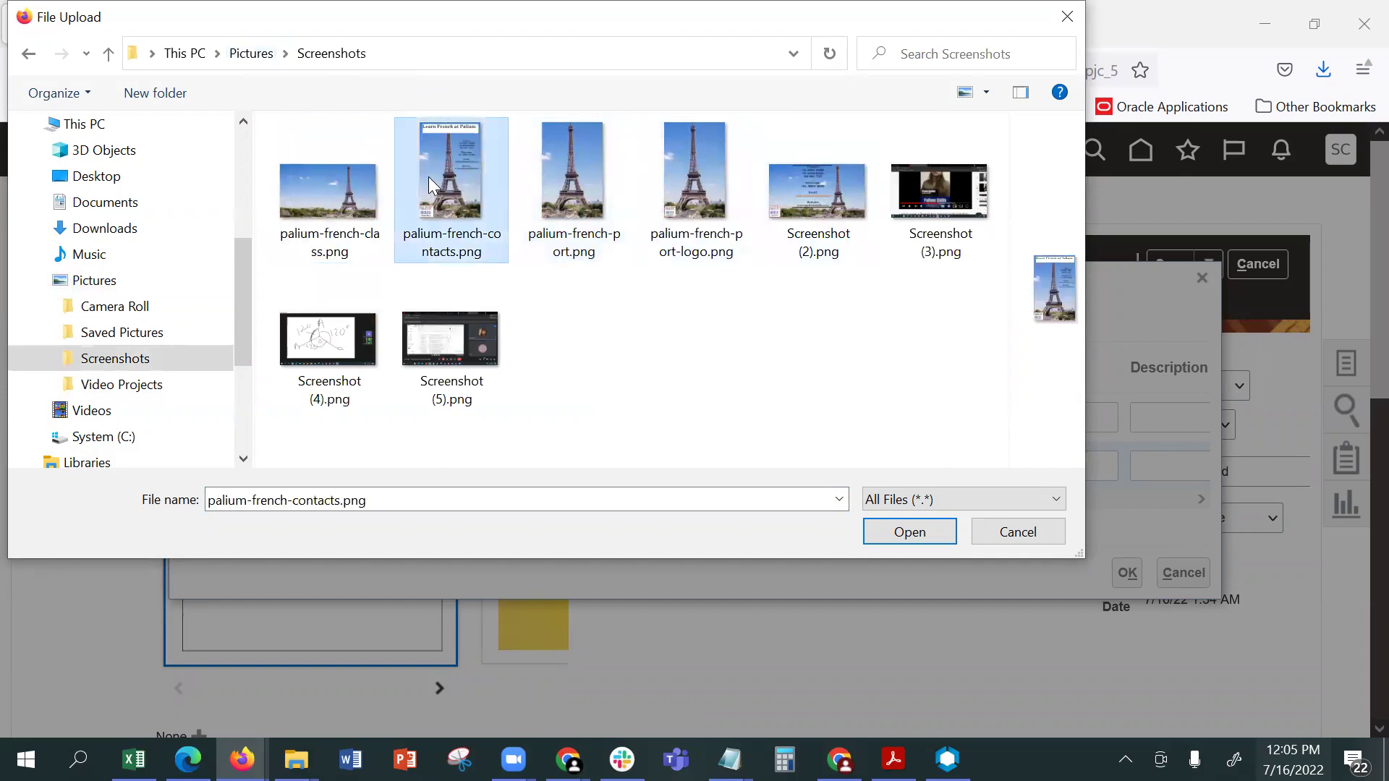
left_click(879, 529)
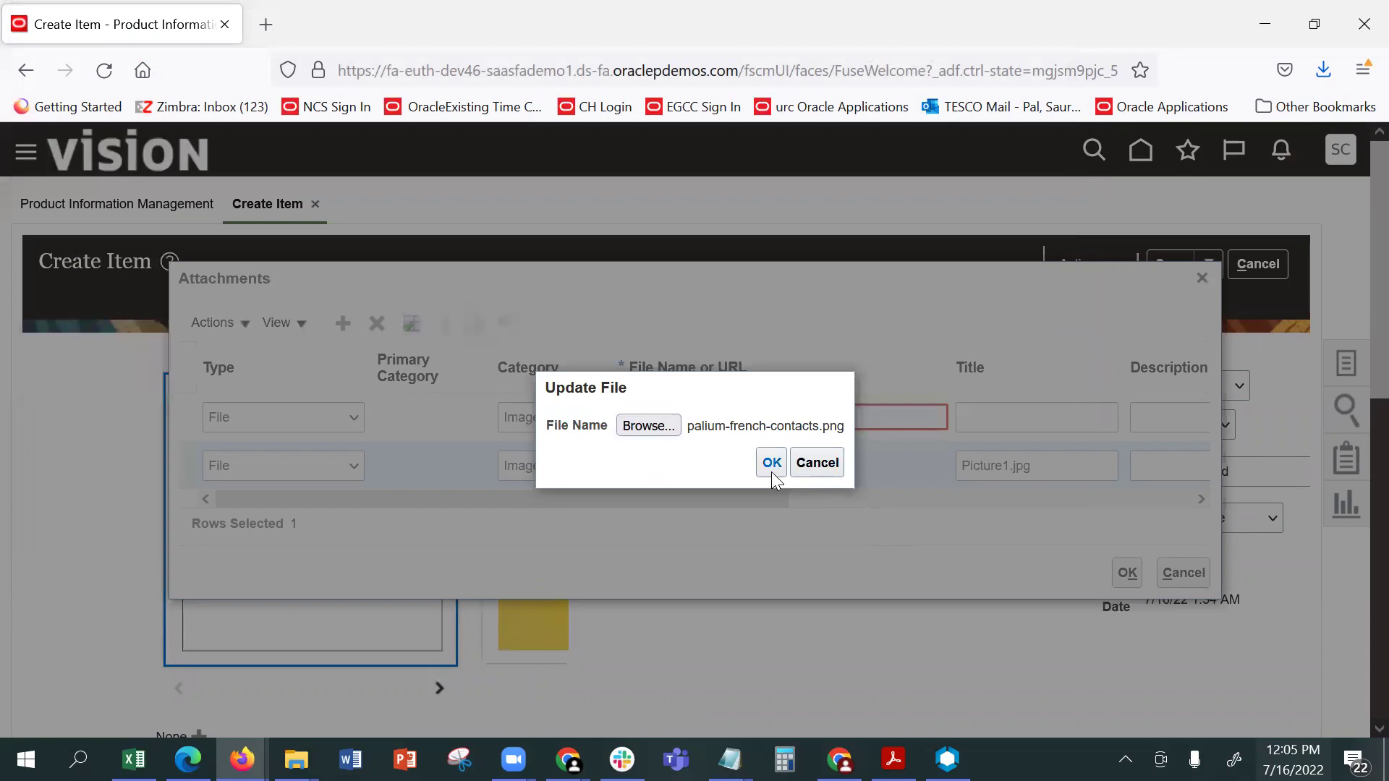
left_click(771, 470)
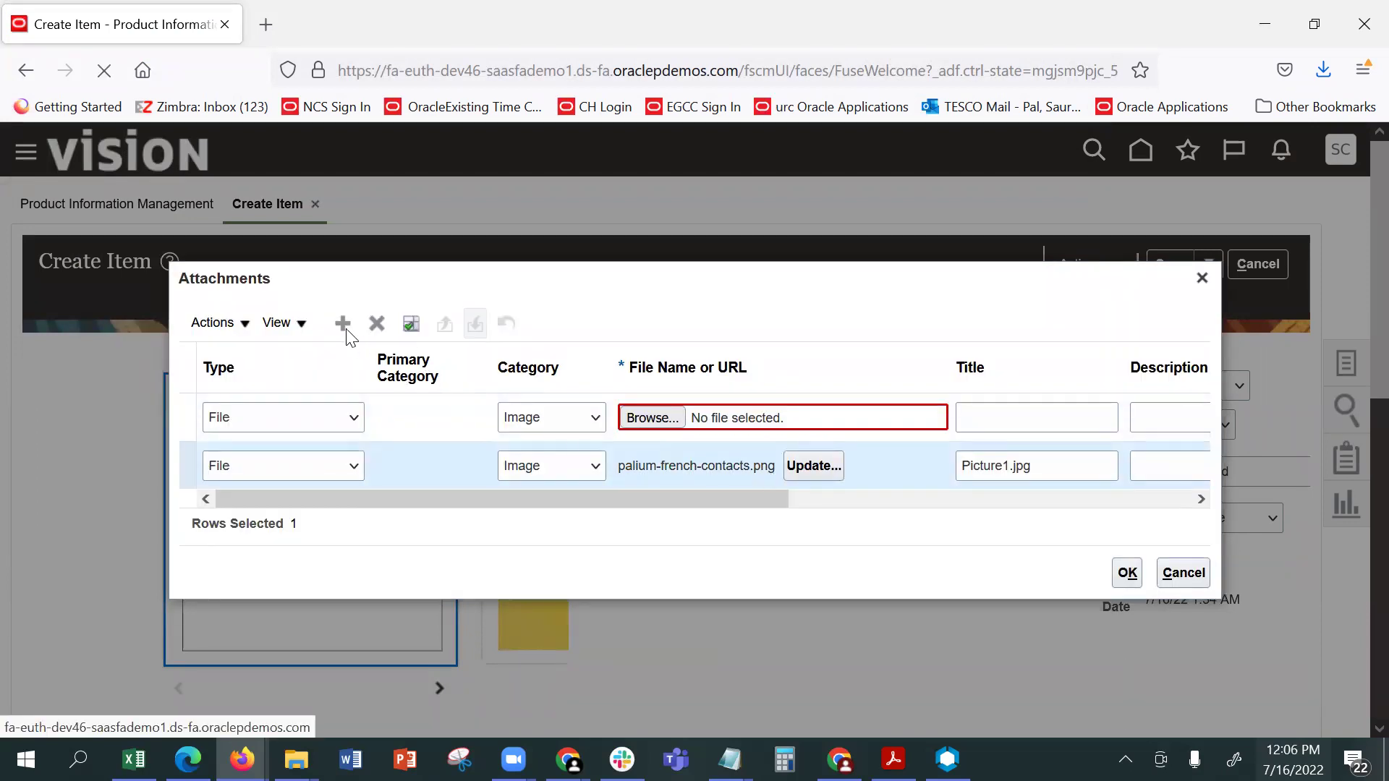
Attach Screenshot (2).png from the Screenshots folder in the blank attachment row and accept the attachments
left_click(649, 419)
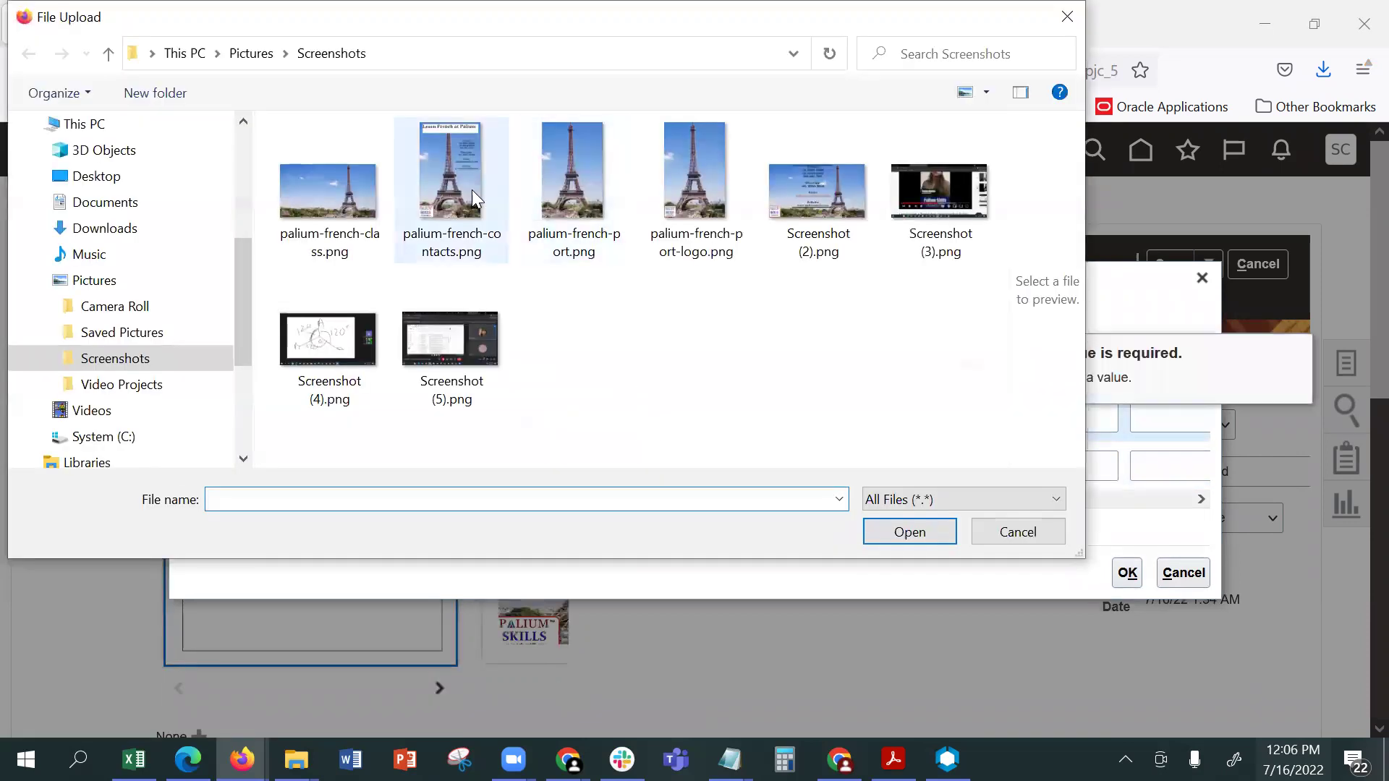
double_click(460, 186)
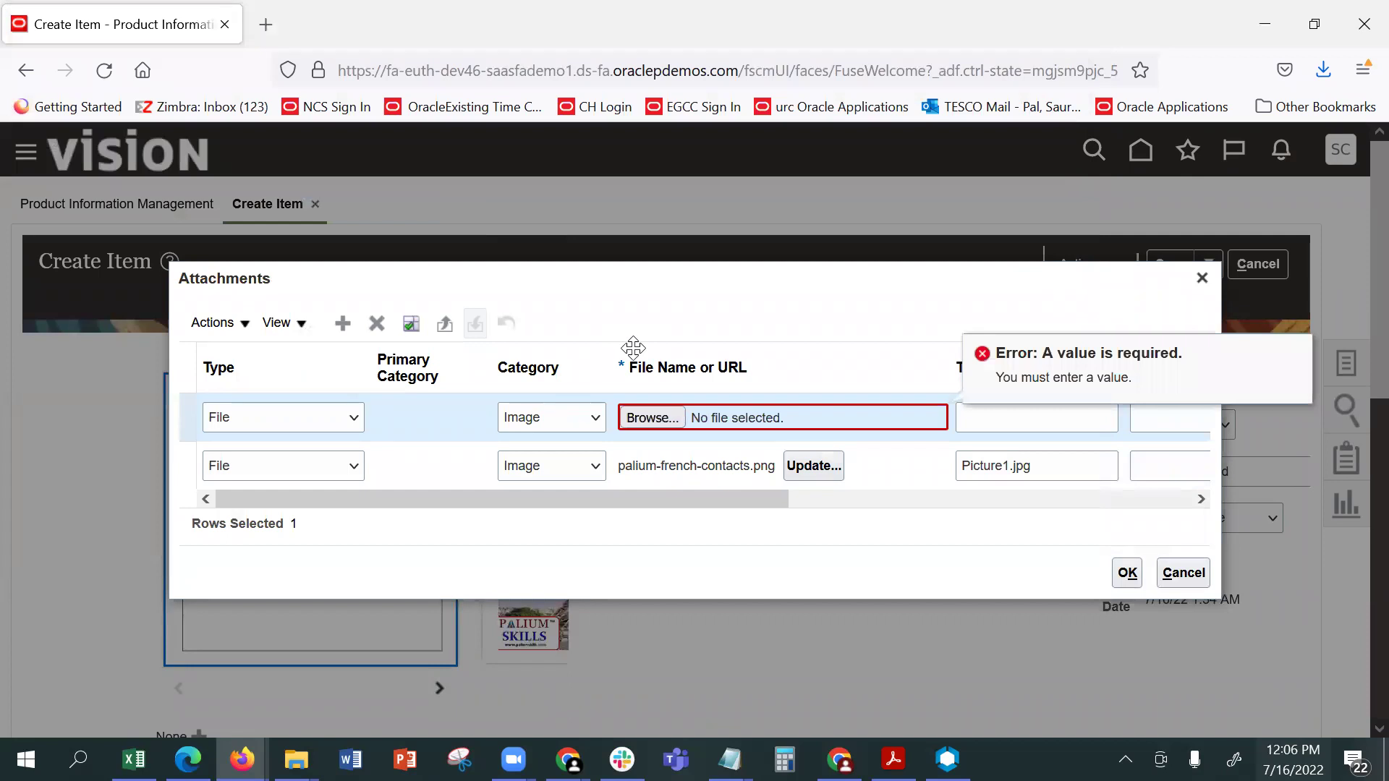
left_click(343, 325)
left_click(745, 417)
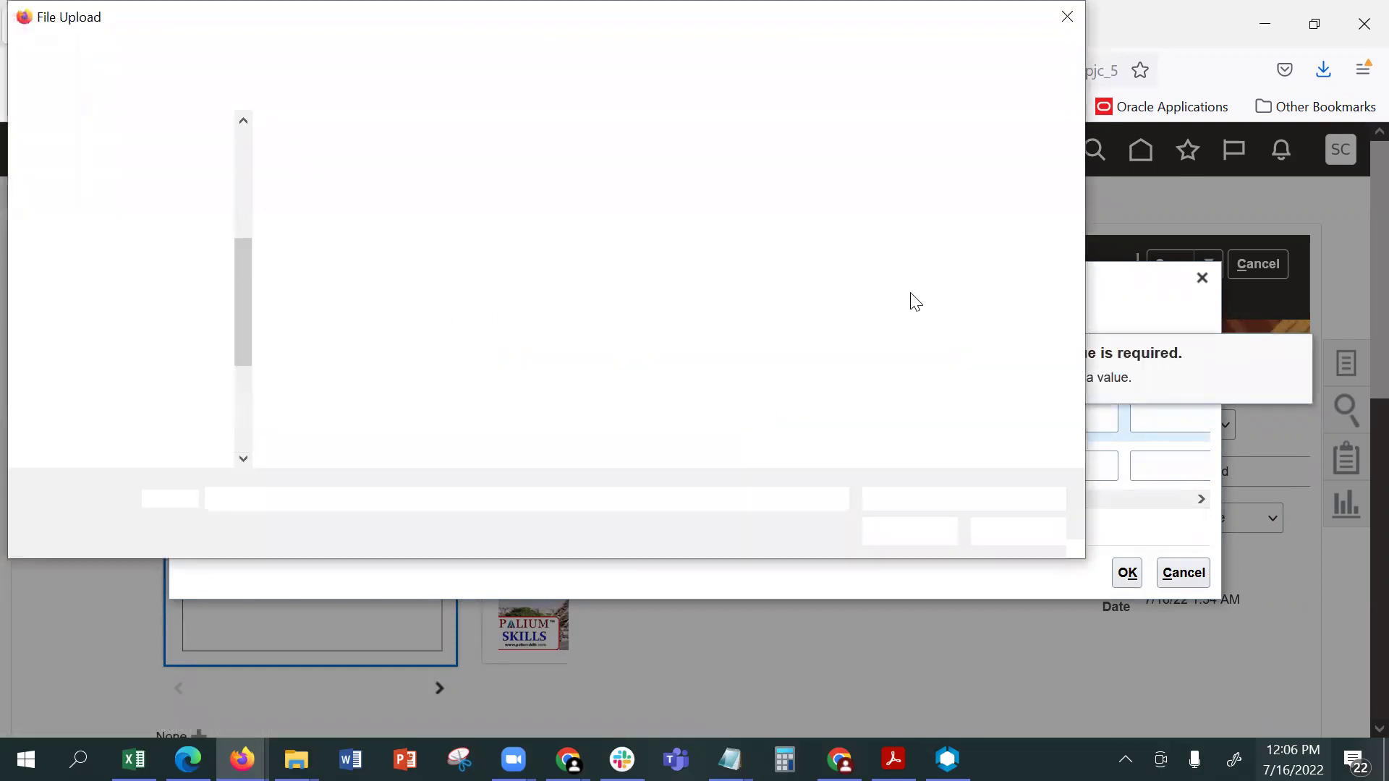
left_click(454, 175)
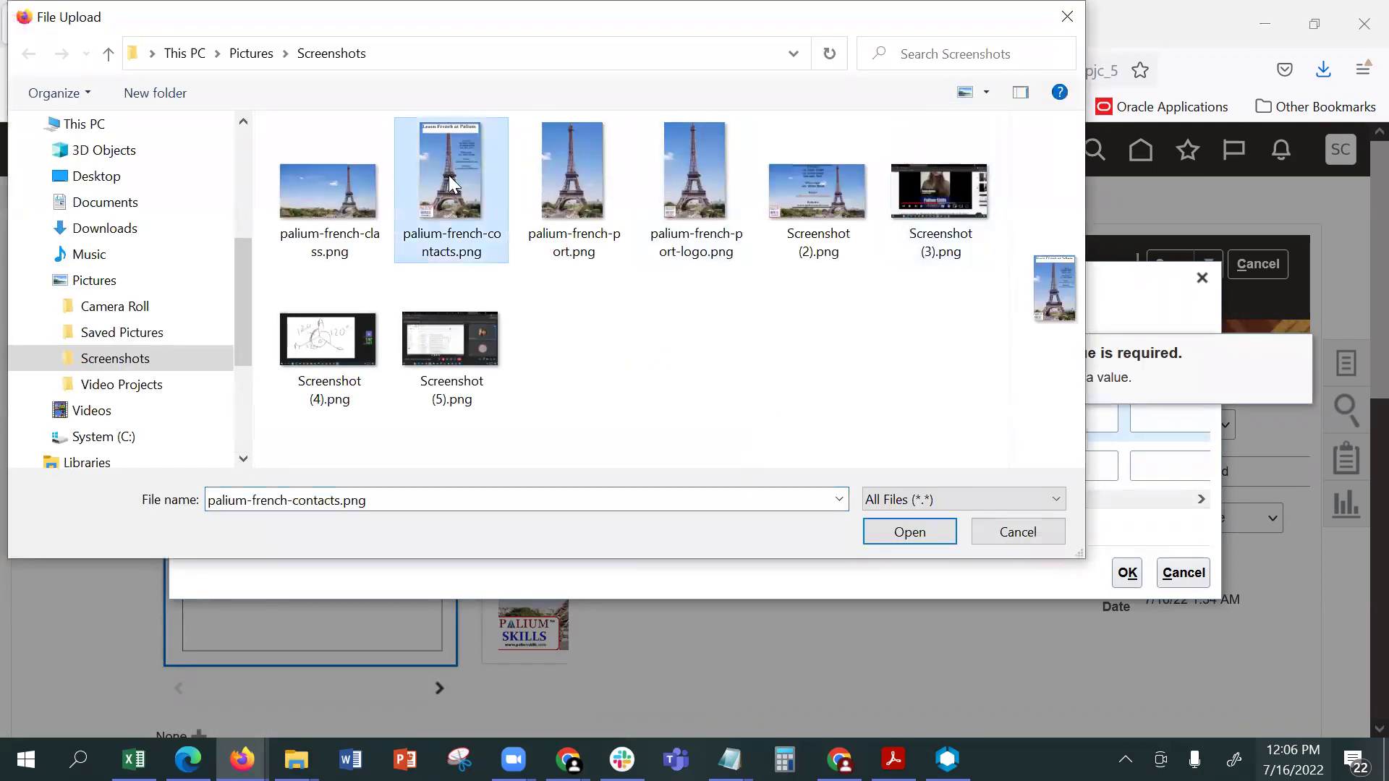
left_click(810, 174)
left_click(903, 536)
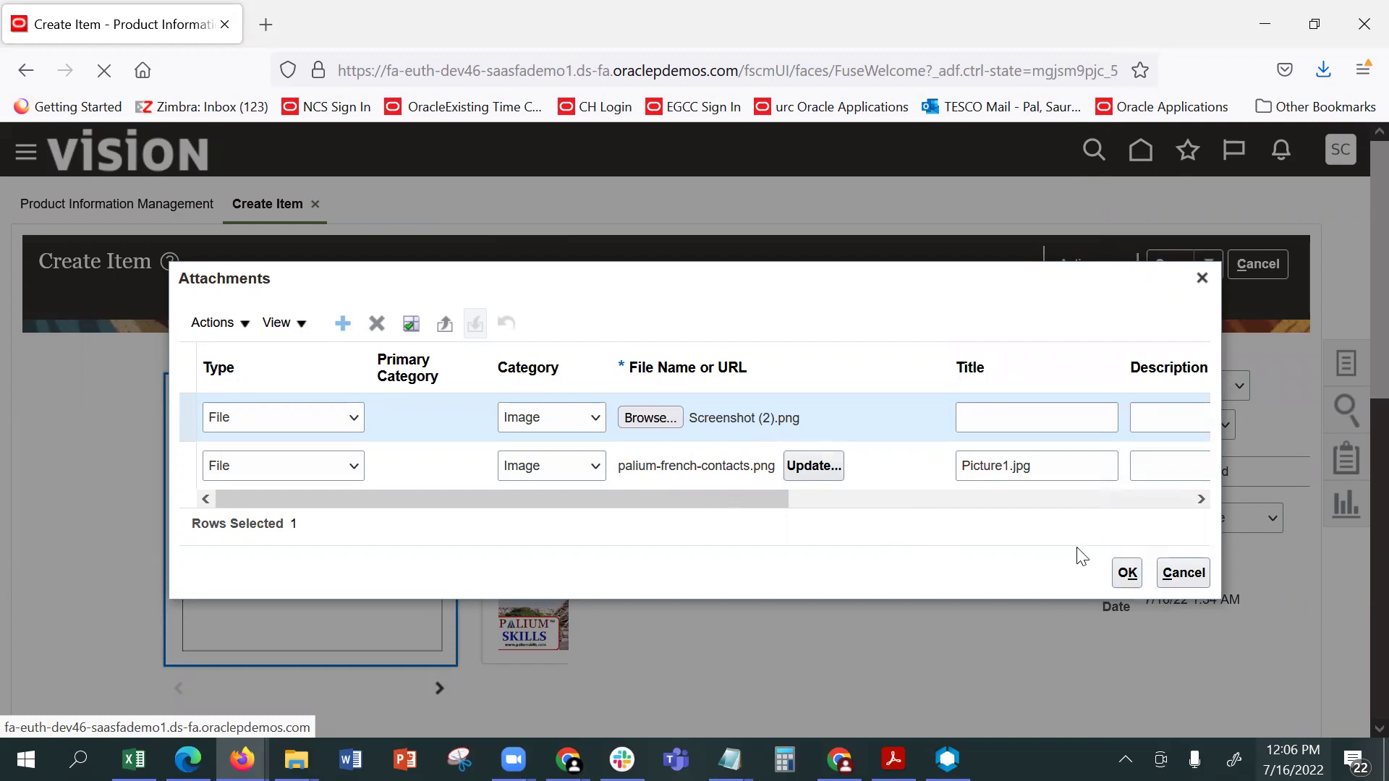
left_click(1127, 574)
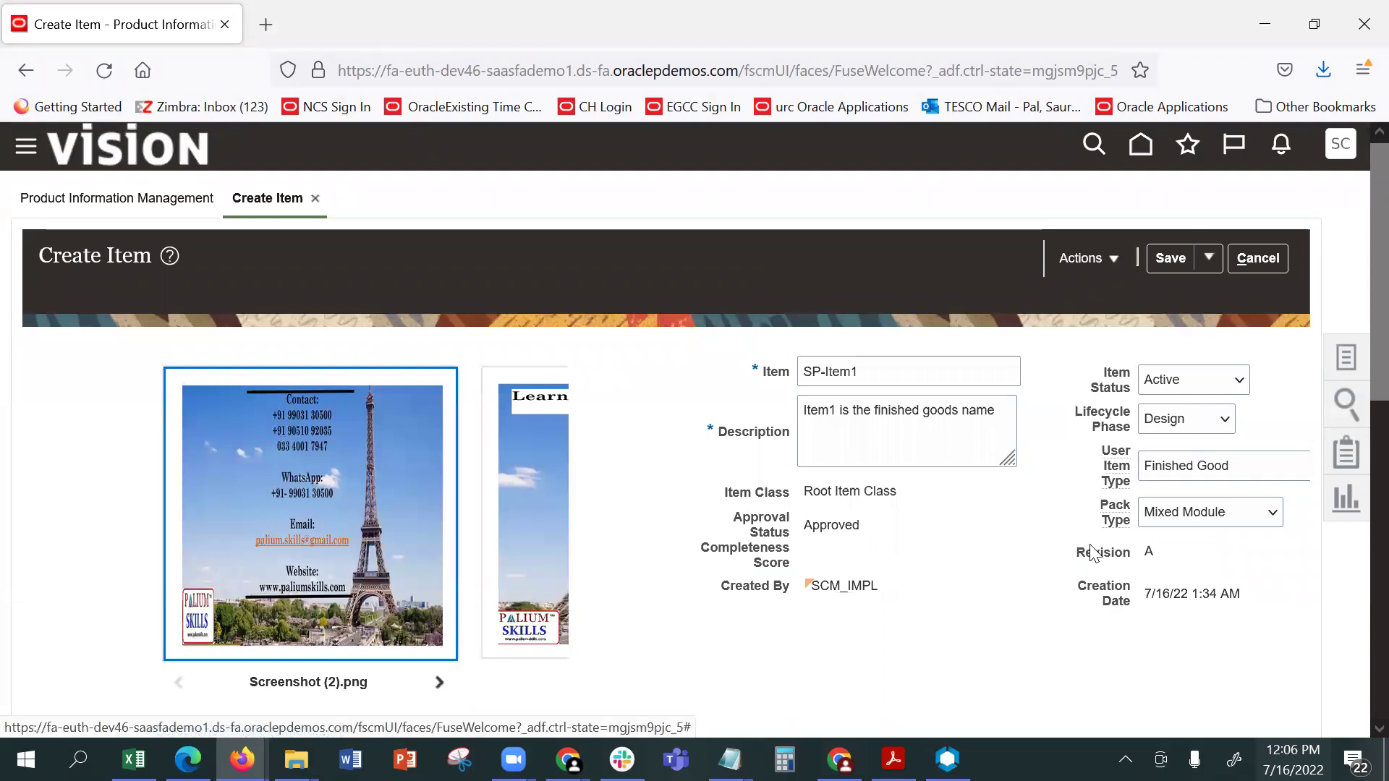
Page back and forth through the item's attached images
left_click(440, 682)
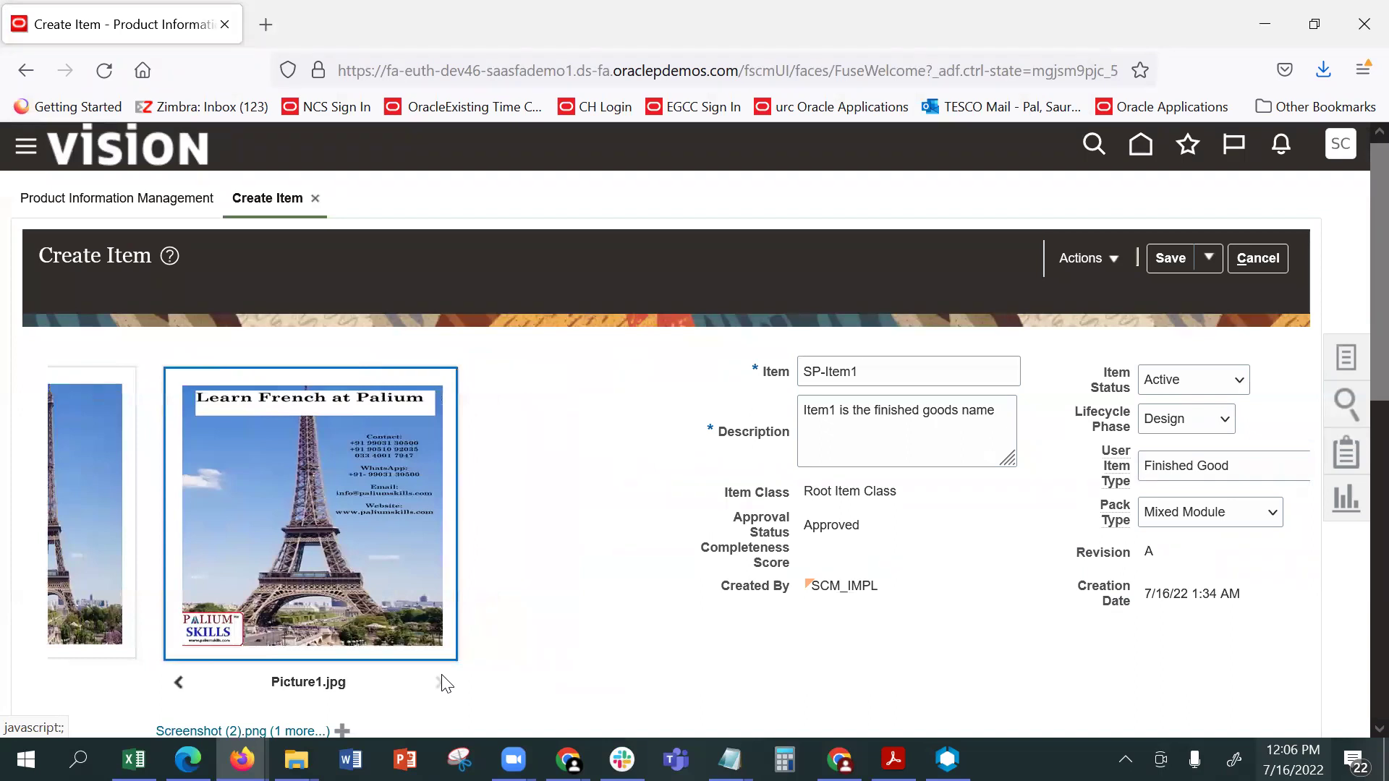
left_click(179, 682)
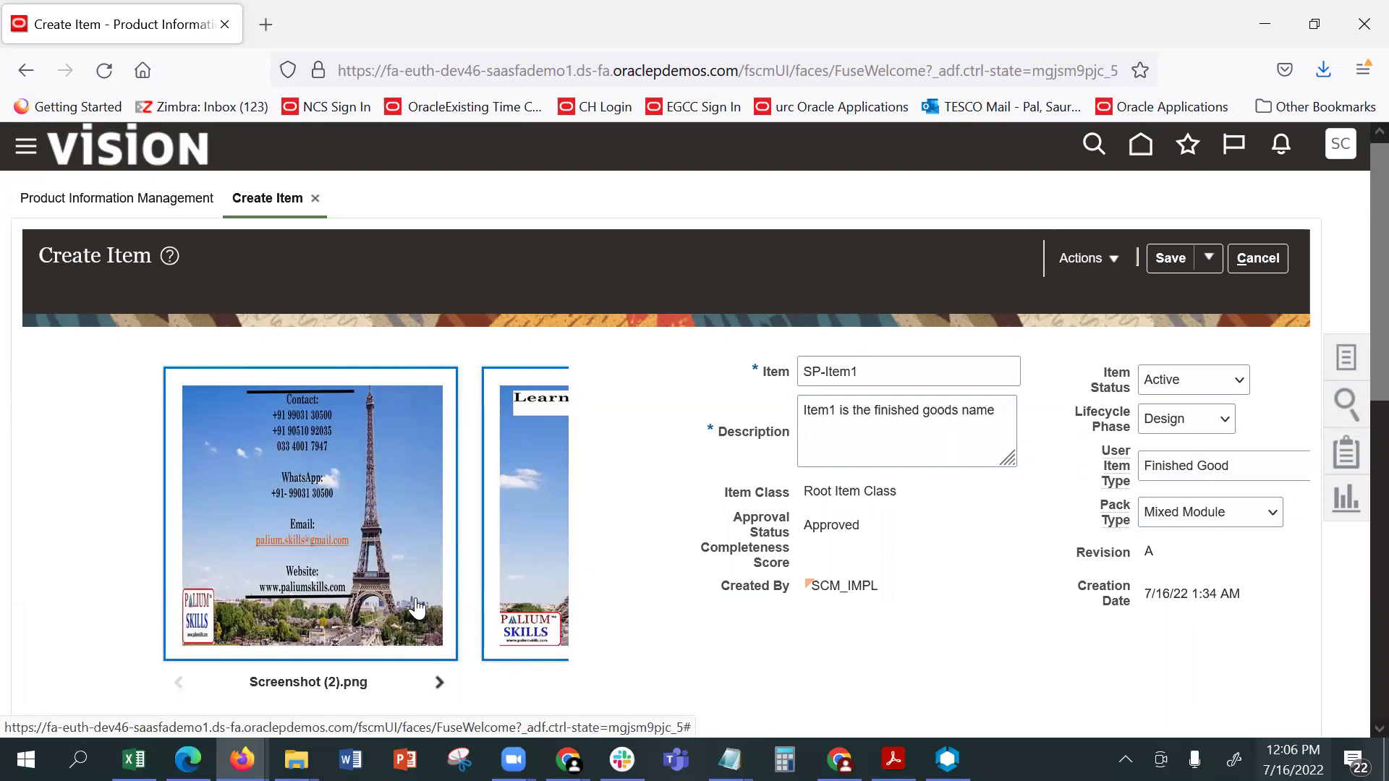
scroll(393, 522, "down", 1)
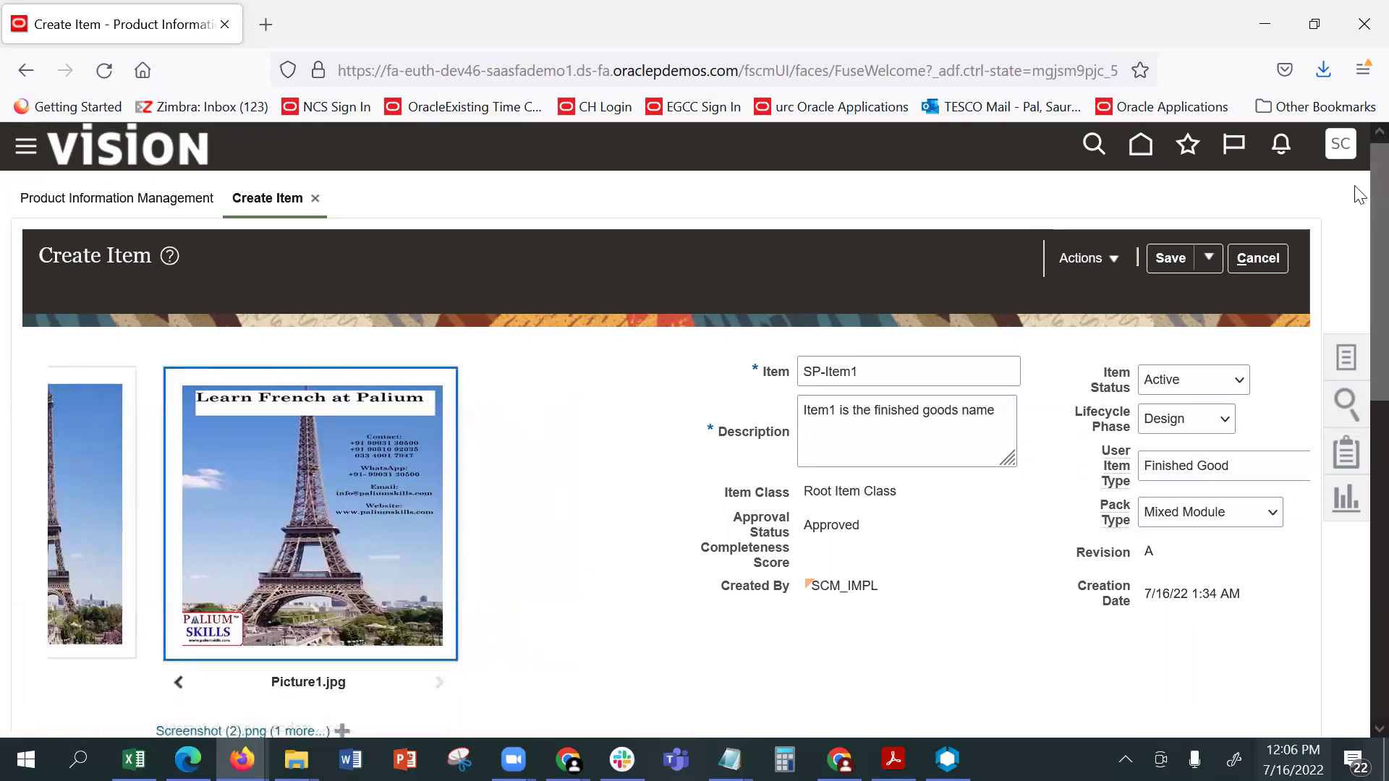
Add Screenshot (4).png from the Screenshots folder to the item's attachments as type File with category Image
scroll(1359, 207, "down", 3)
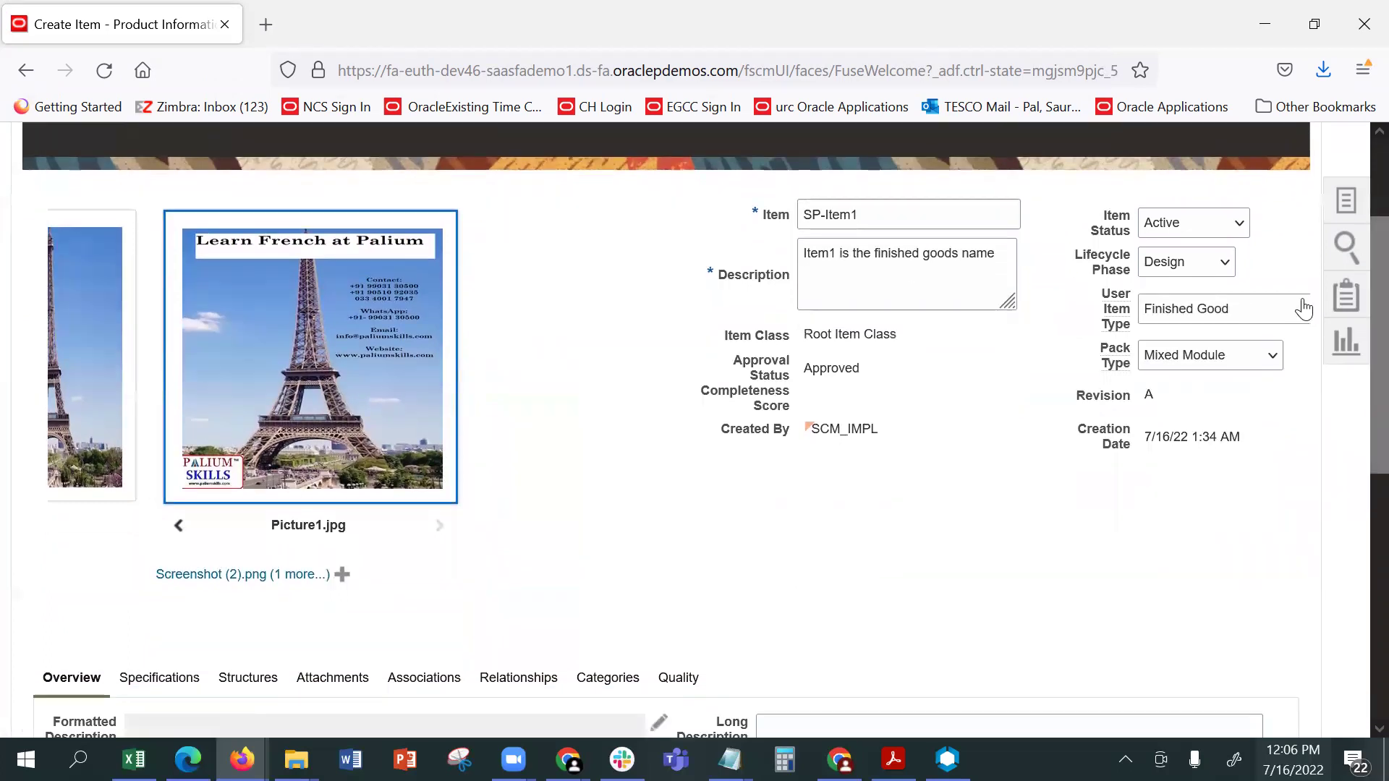
left_click(342, 575)
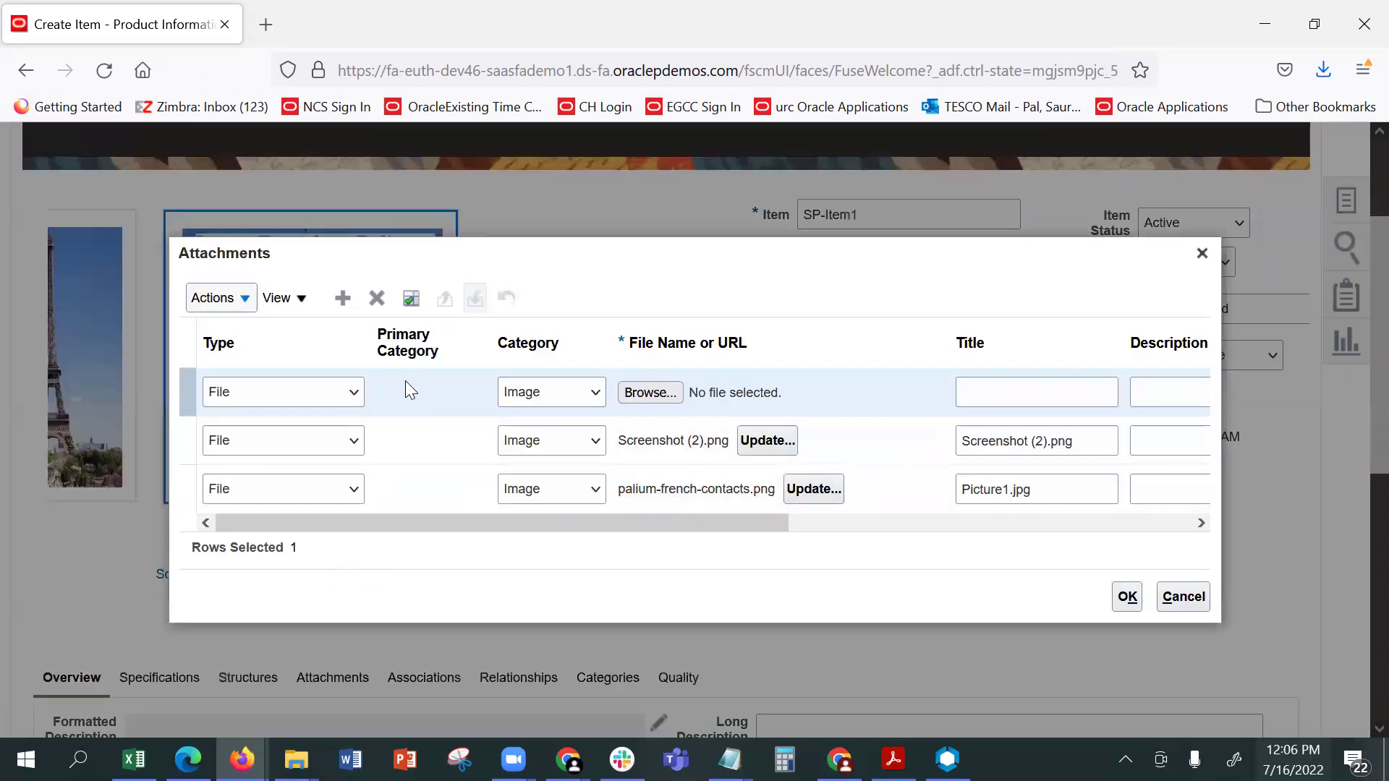
left_click(650, 393)
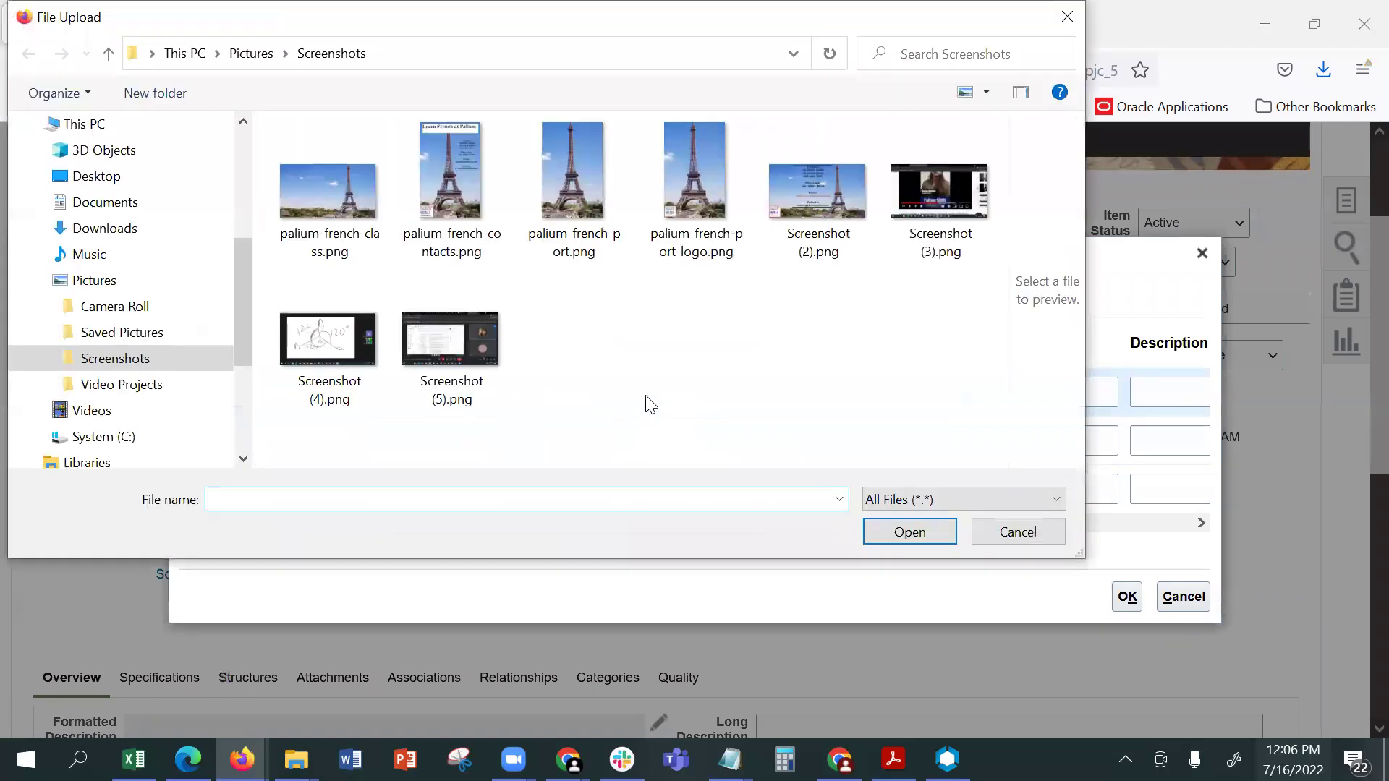
left_click(941, 188)
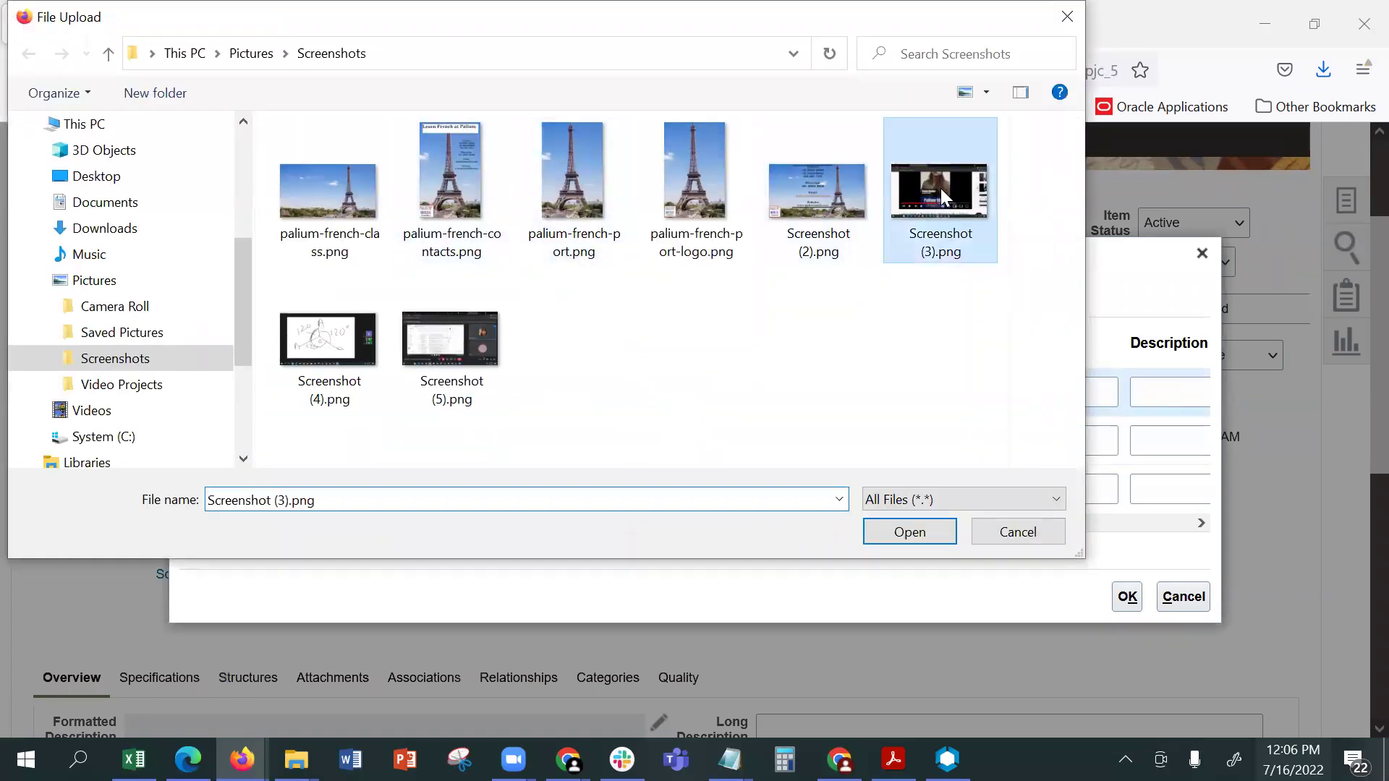
left_click(324, 353)
left_click(878, 533)
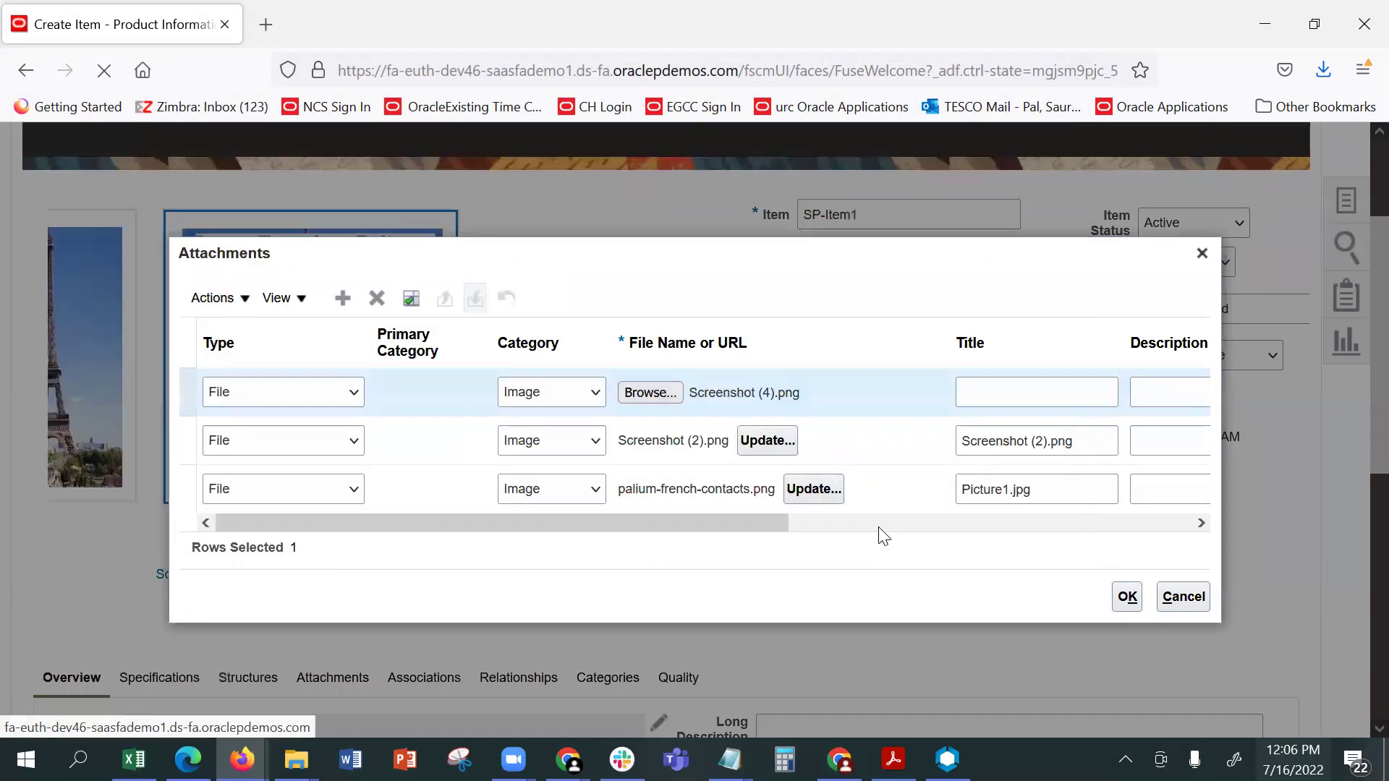
left_click(1037, 388)
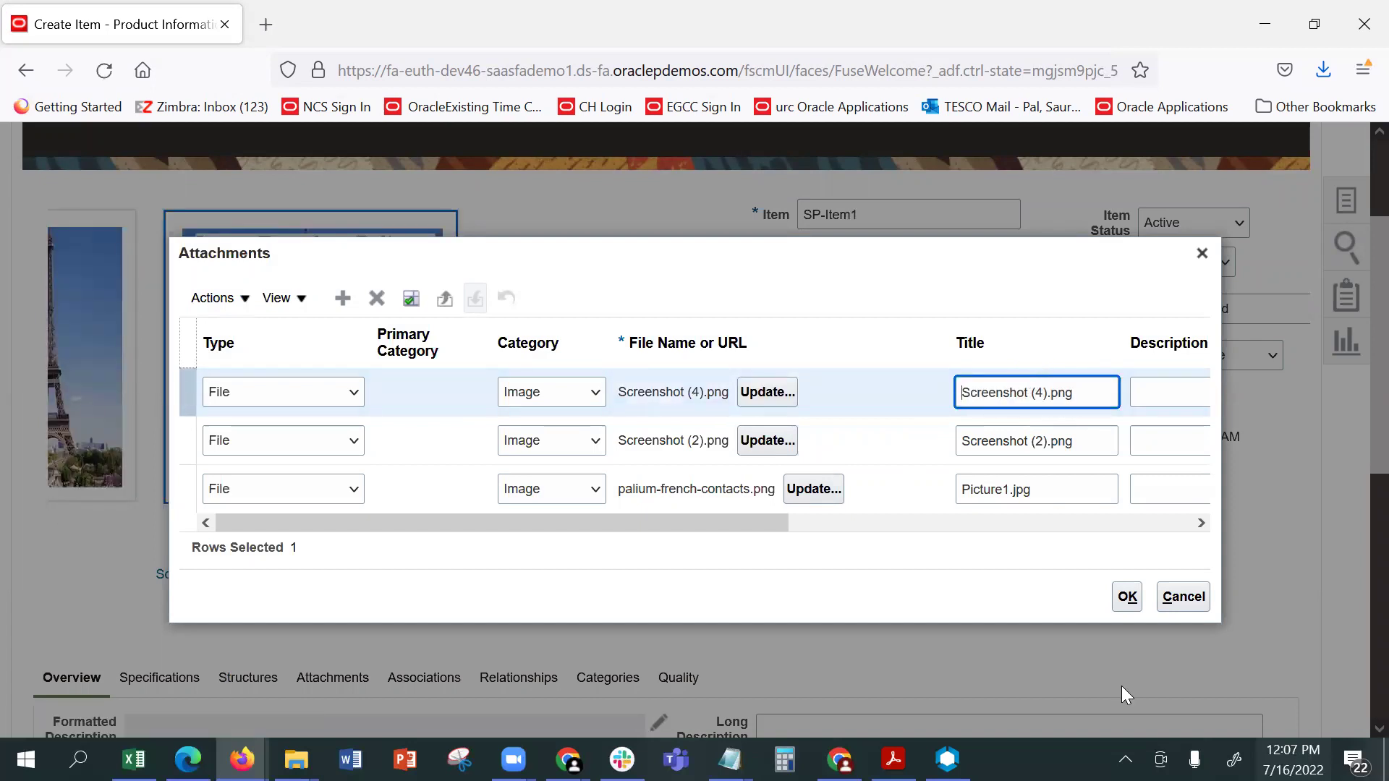
left_click(1127, 602)
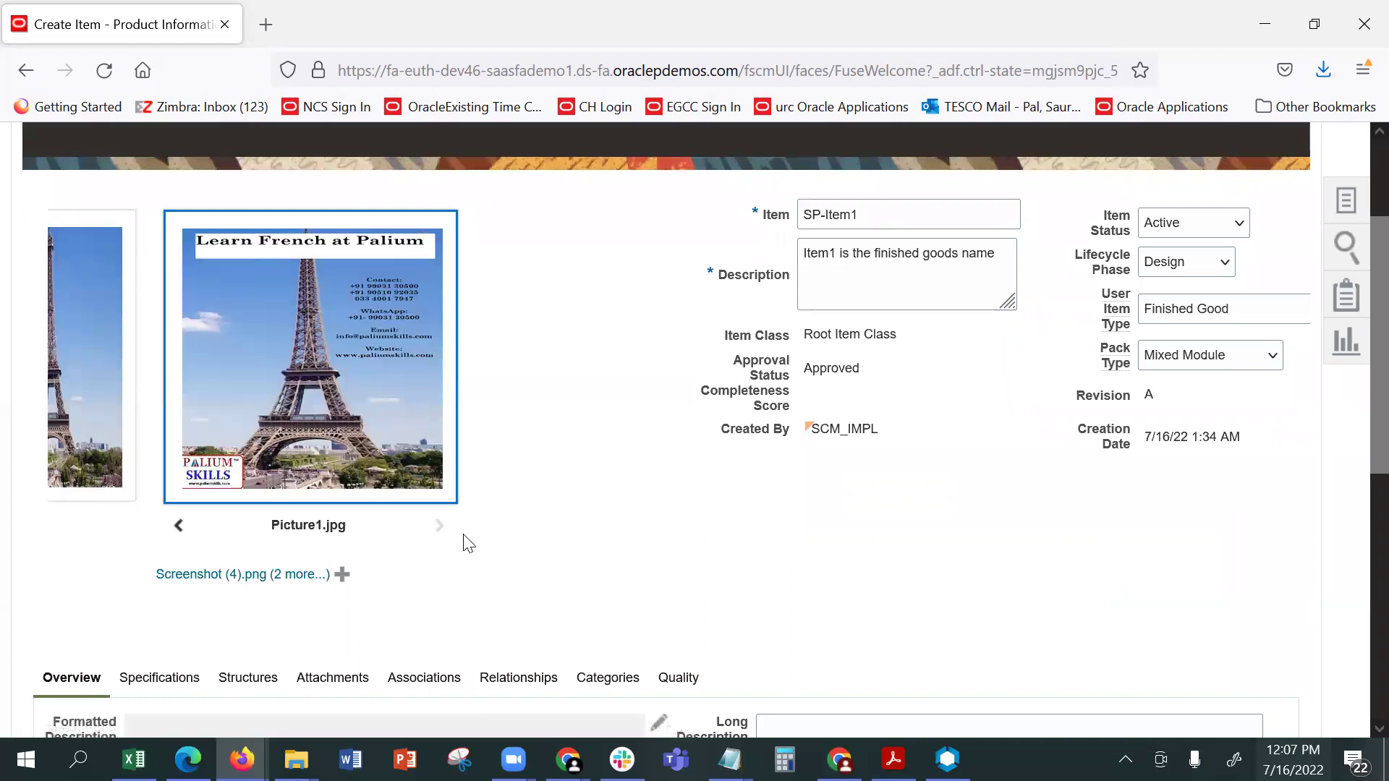
Page back through the attached images, then review the item's Overview descriptions, mandatory attributes and unit of measure settings
left_click(180, 528)
left_click(180, 528)
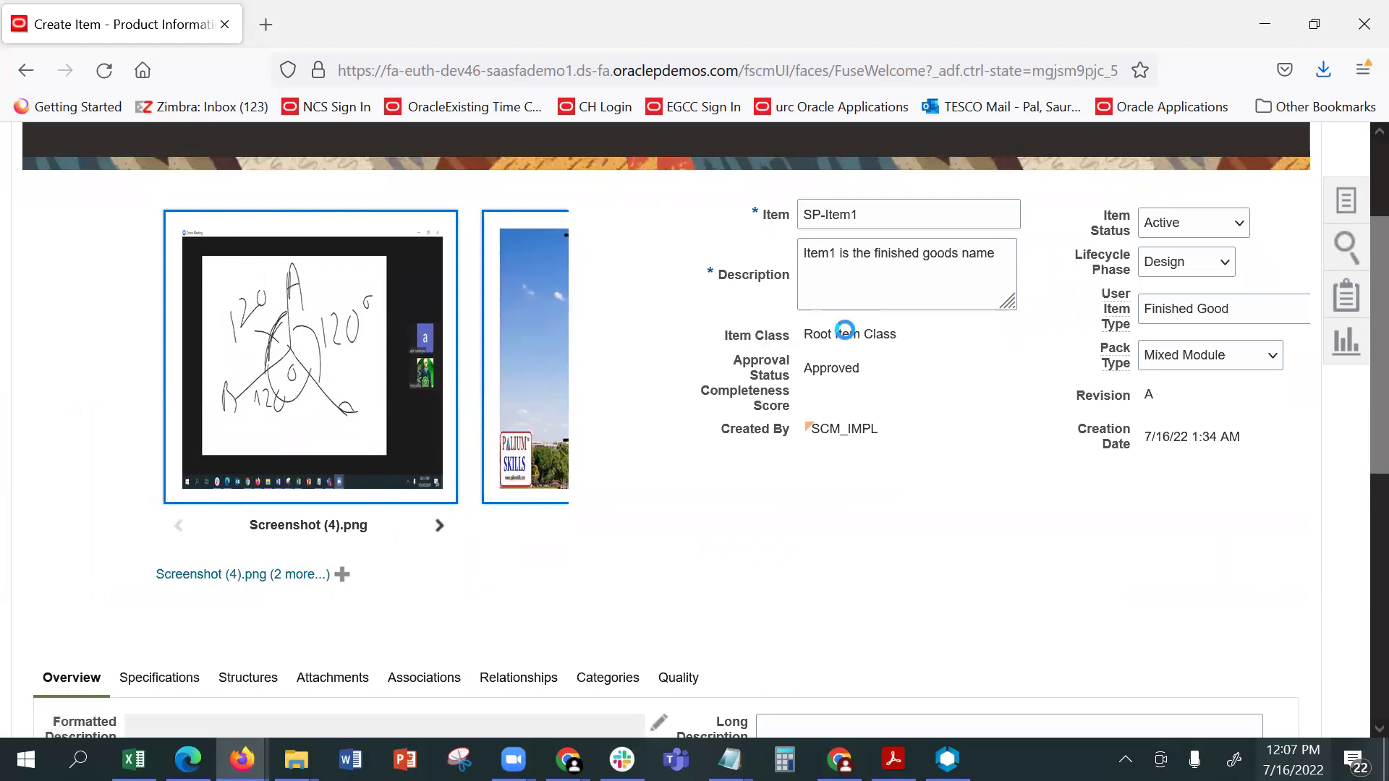
scroll(868, 398, "down", 5)
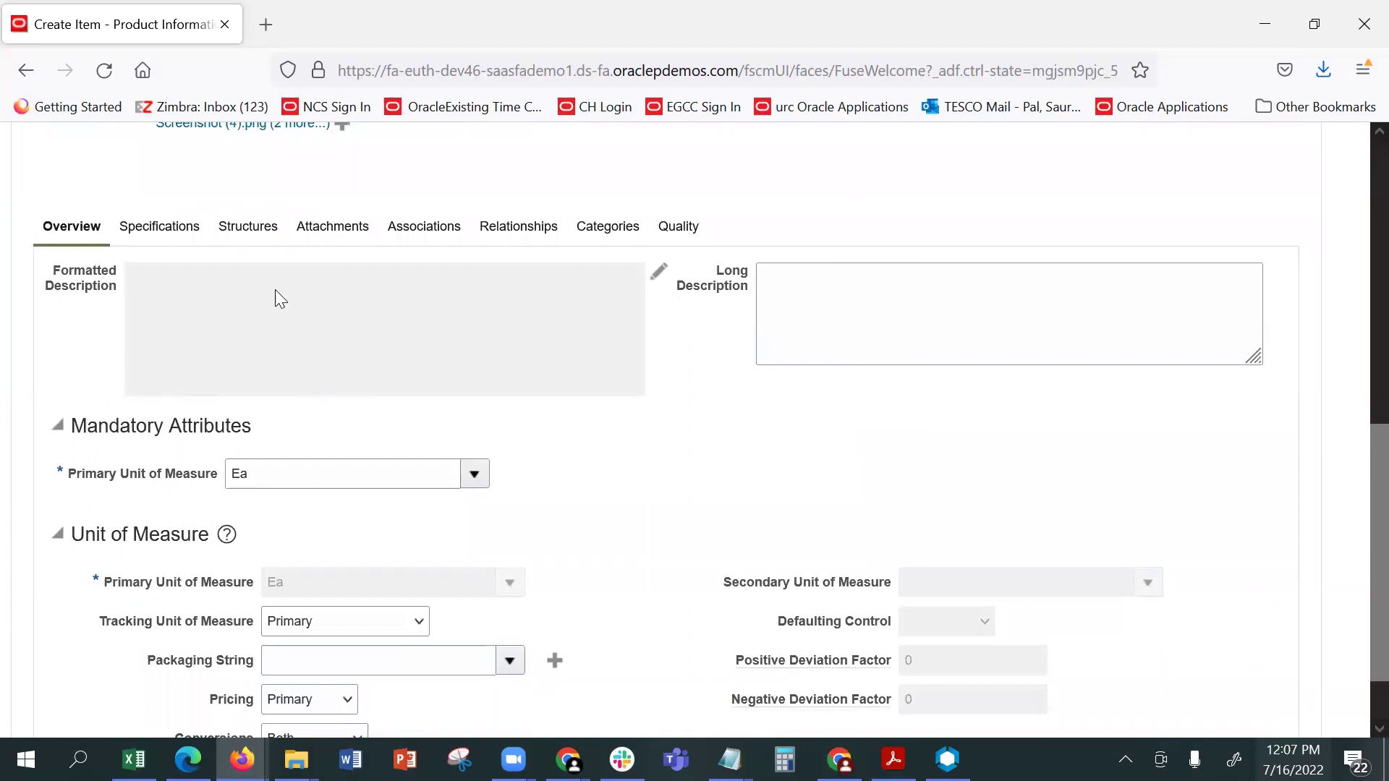
left_click(904, 265)
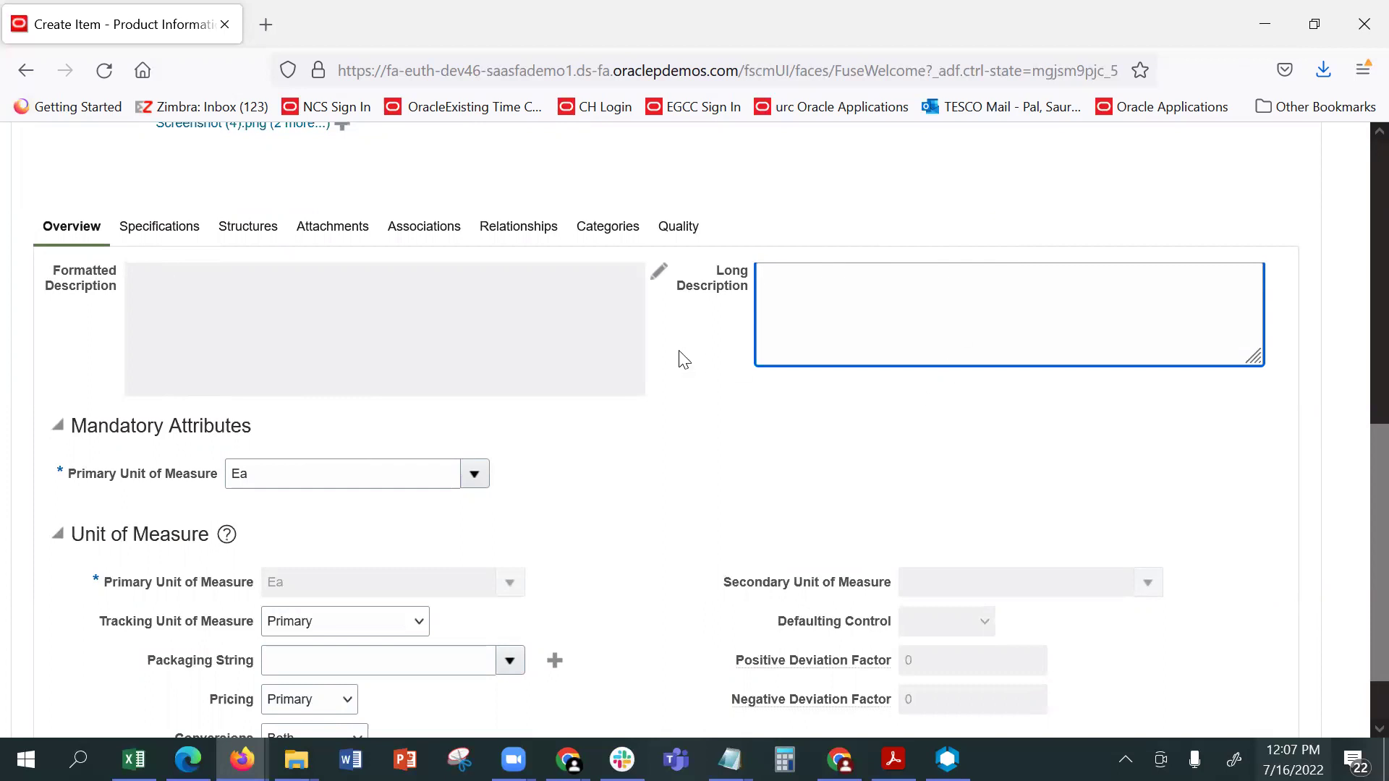
scroll(680, 355, "down", 2)
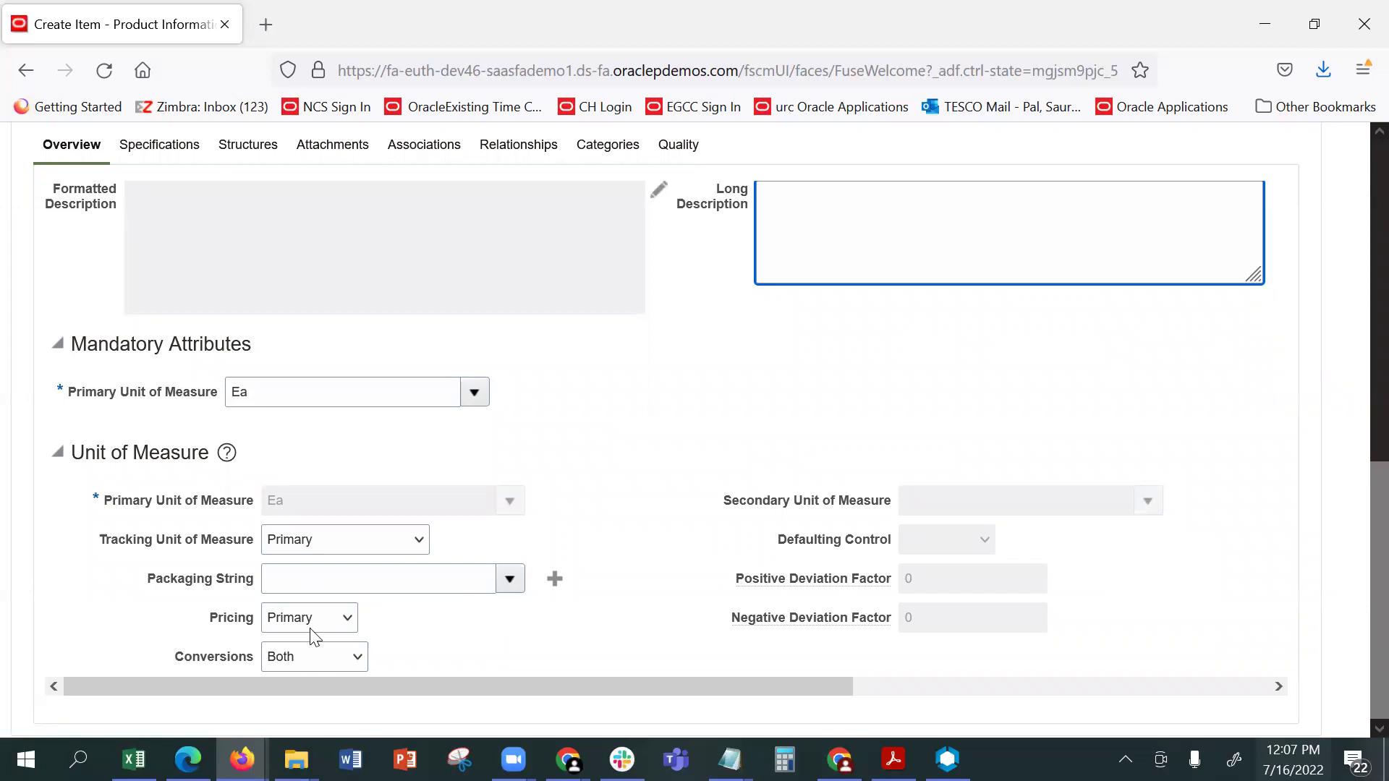
triple_click(1359, 439)
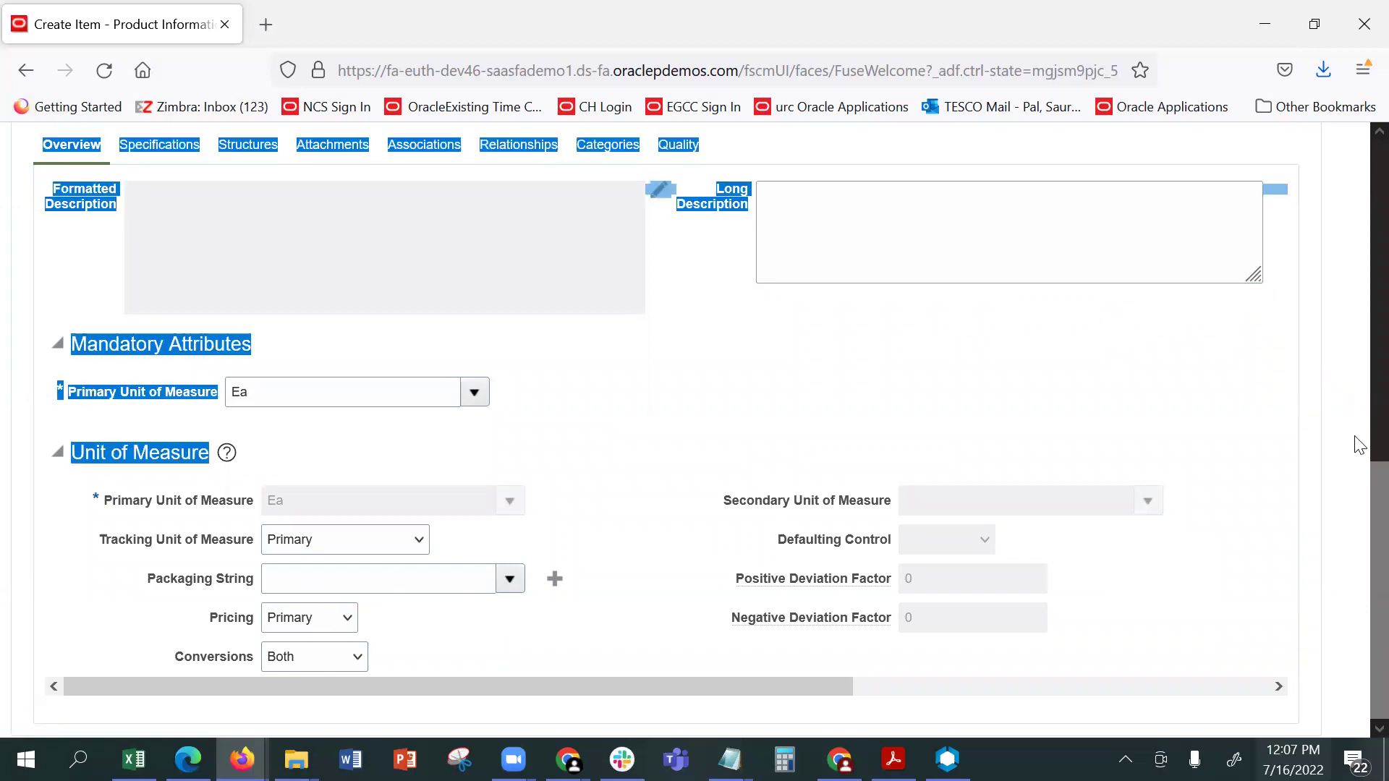
triple_click(1356, 542)
left_click(954, 401)
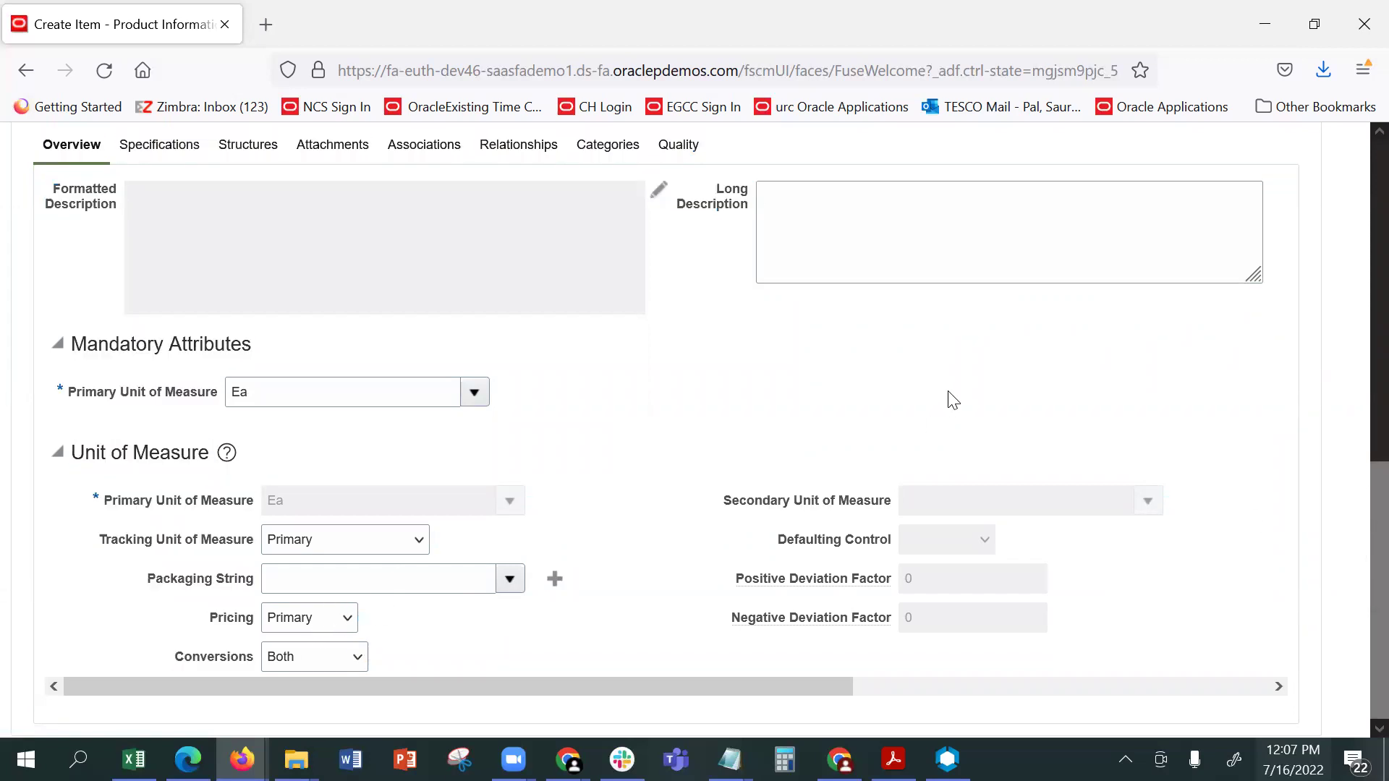
Review the item's organization specifications for Manufacturing, Service, Inventory, Physical Attributes, Sales and Order Management, Planning and Purchasing
left_click(160, 144)
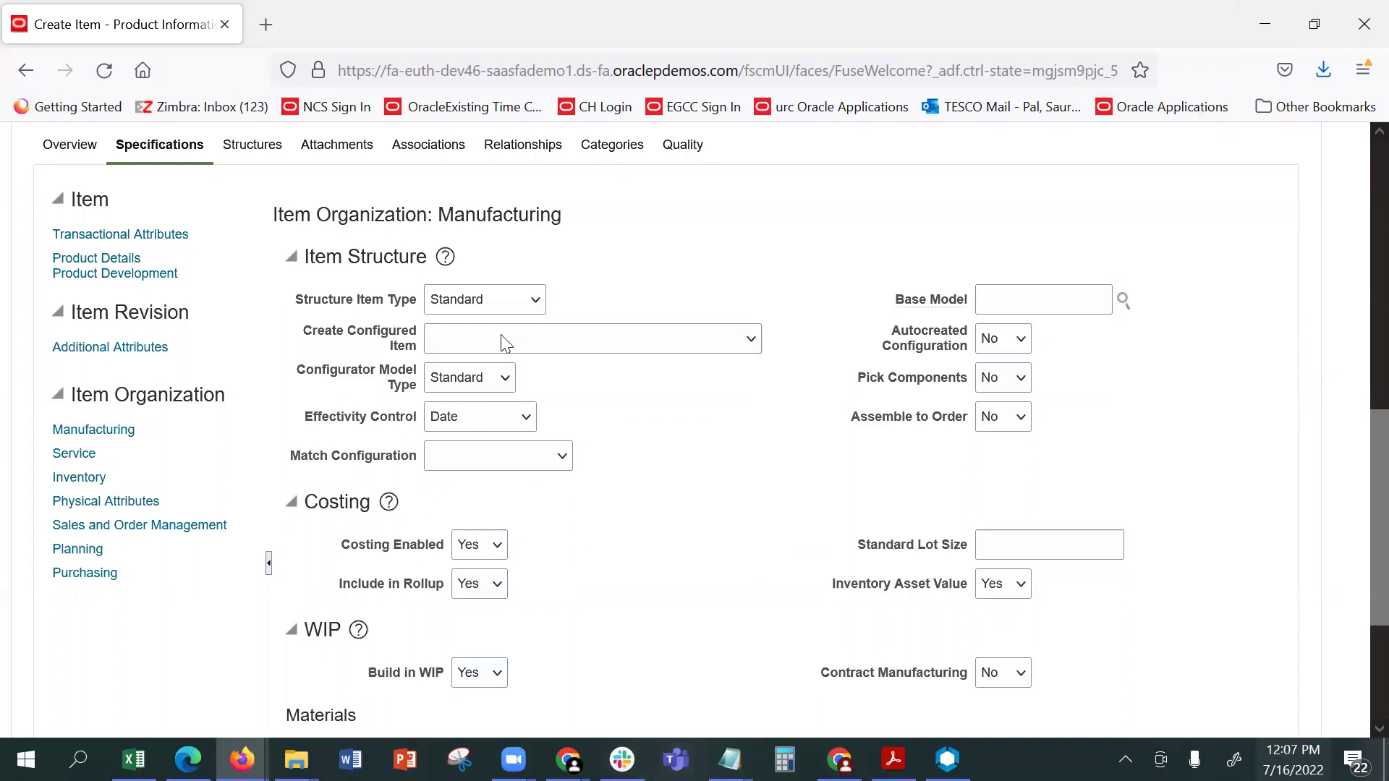
left_click(121, 429)
left_click(73, 454)
left_click(86, 477)
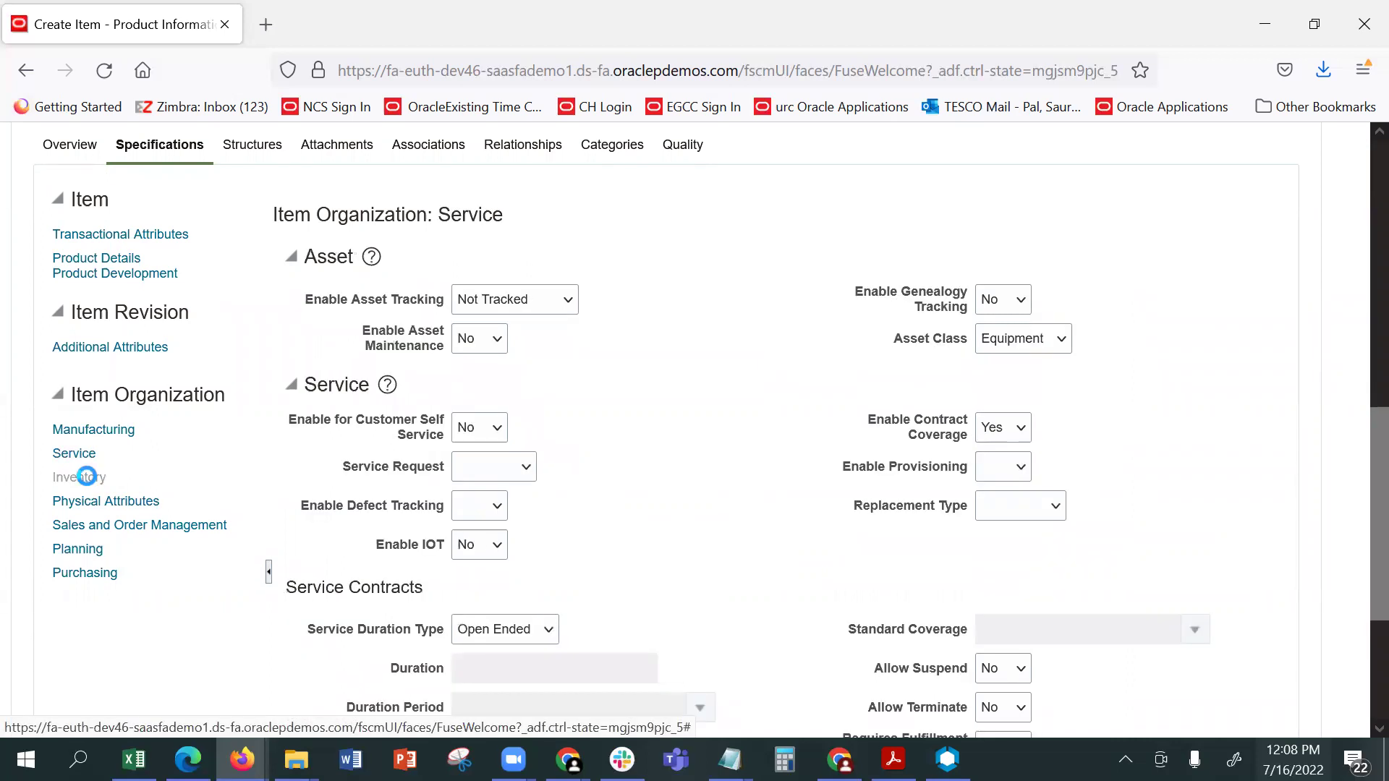
left_click(124, 499)
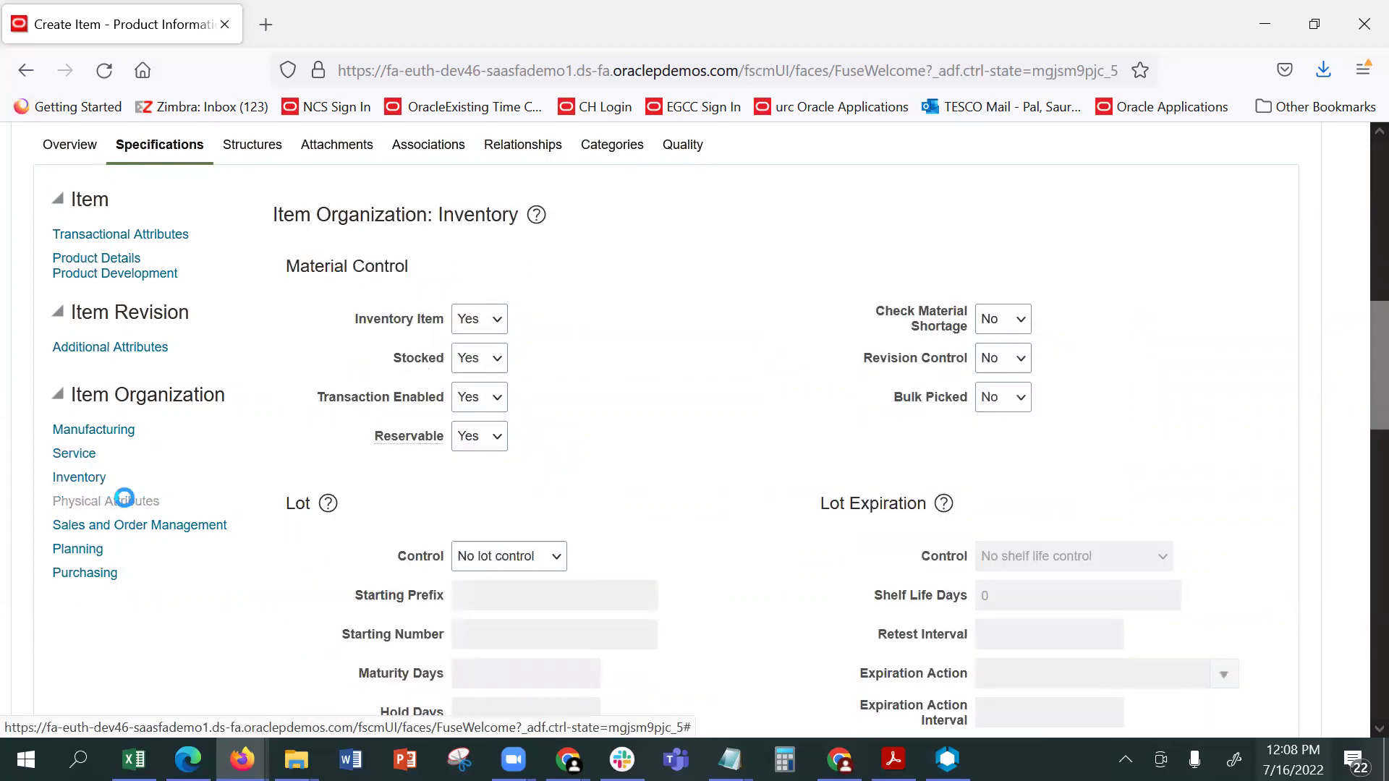
left_click(141, 524)
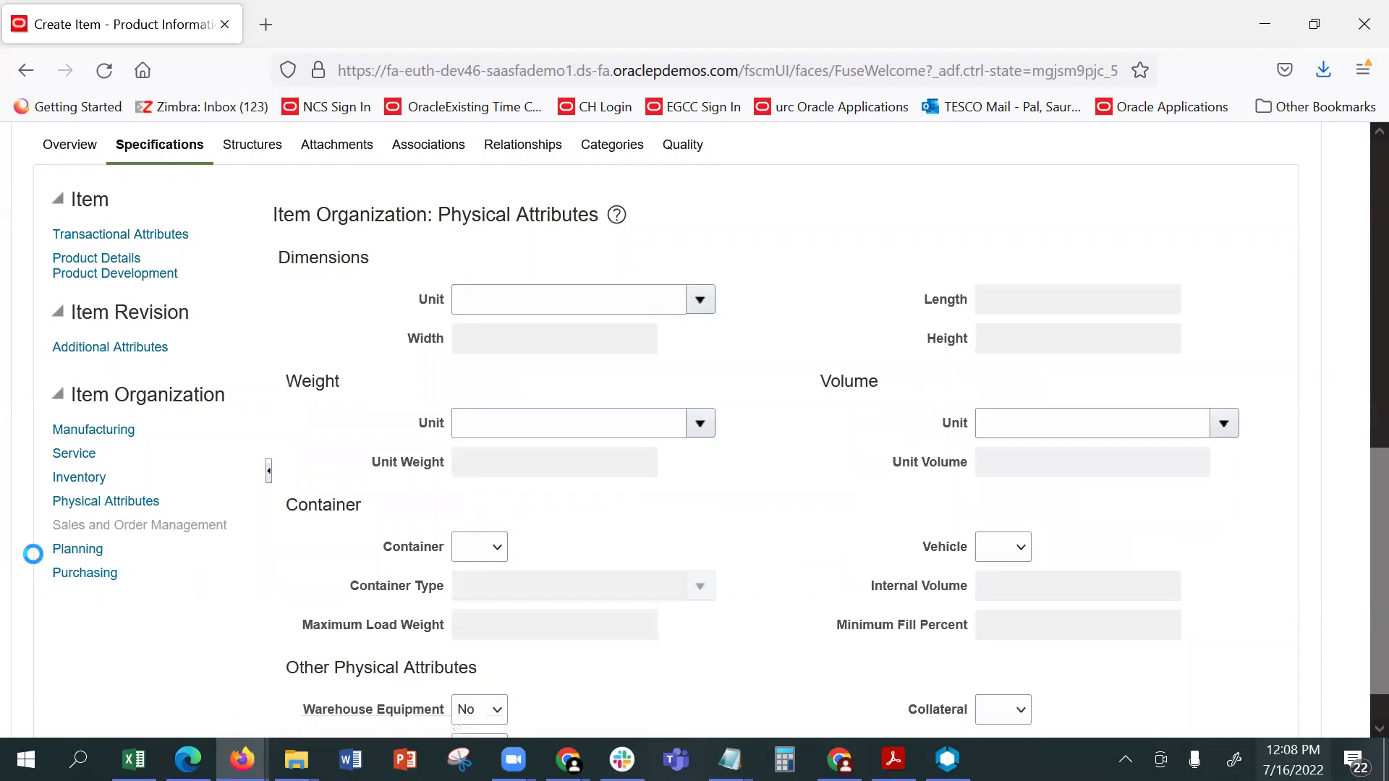
left_click(76, 550)
left_click(98, 573)
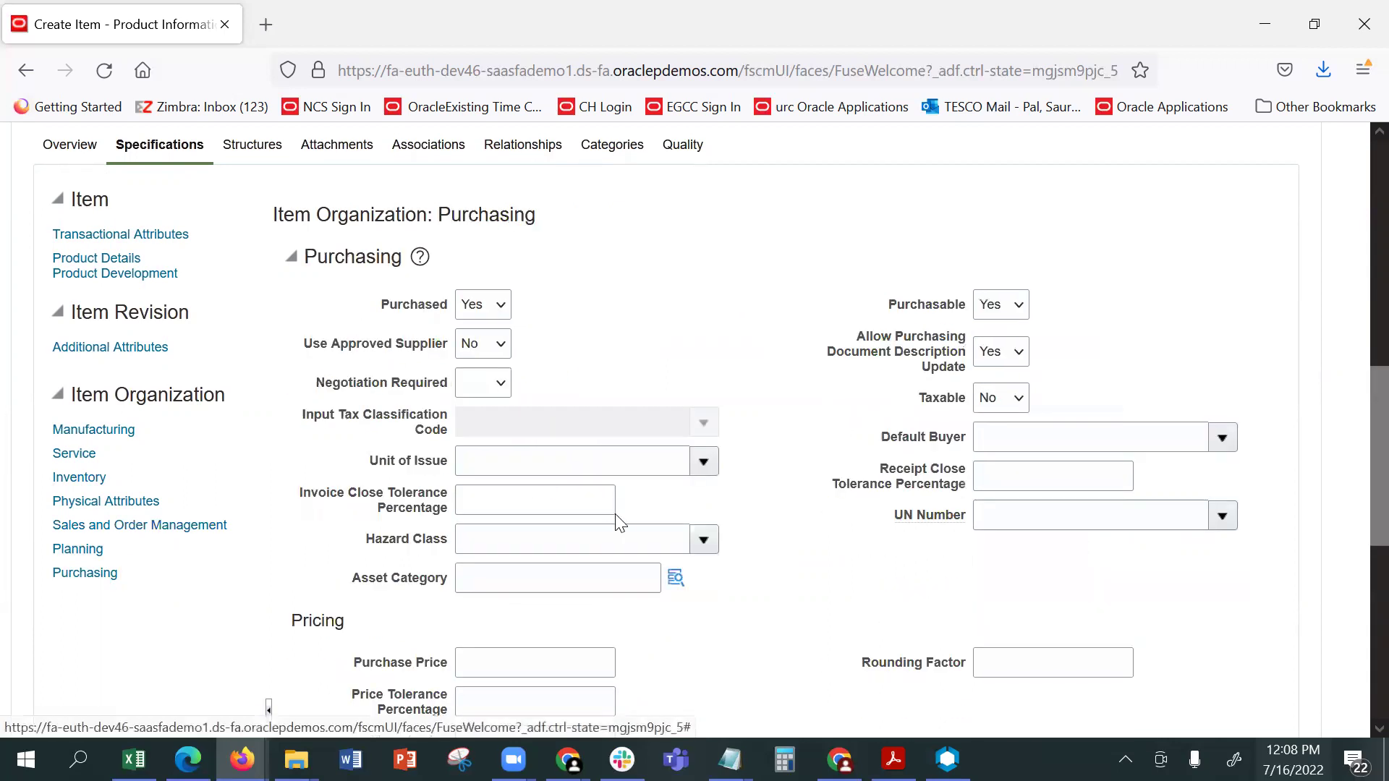
left_click(101, 573)
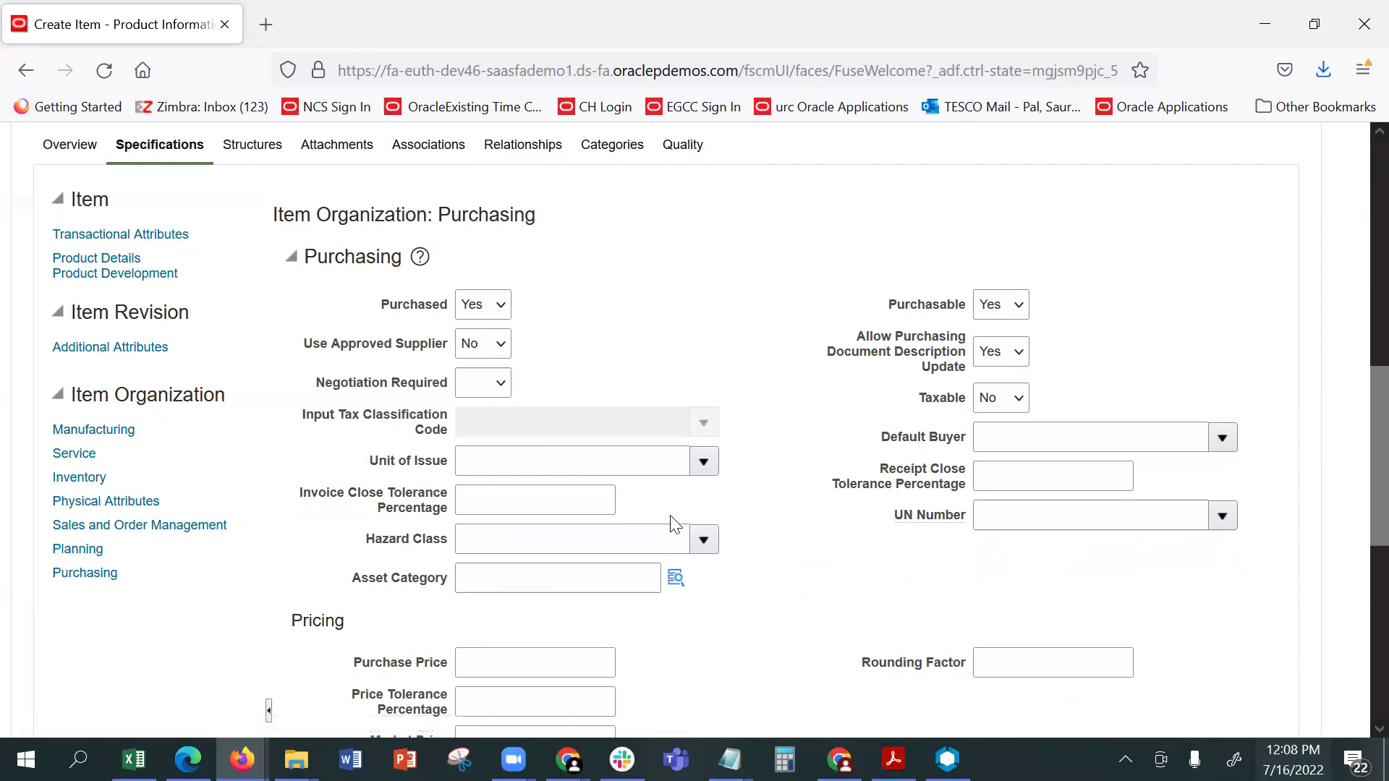
Review the item's Purchasing specifications, including pricing, outside processing, invoice matching and receiving settings
scroll(682, 541, "down", 2)
scroll(683, 540, "down", 1)
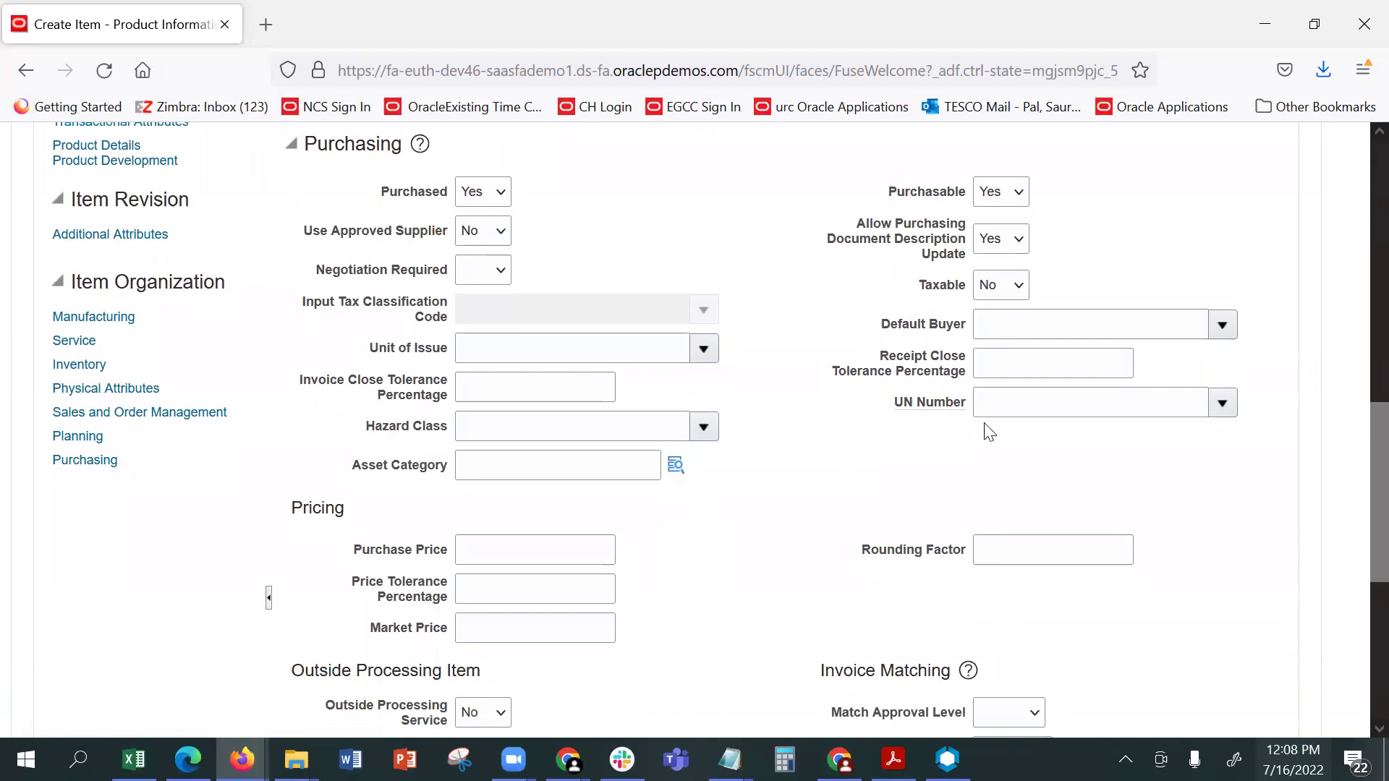
scroll(785, 573, "down", 3)
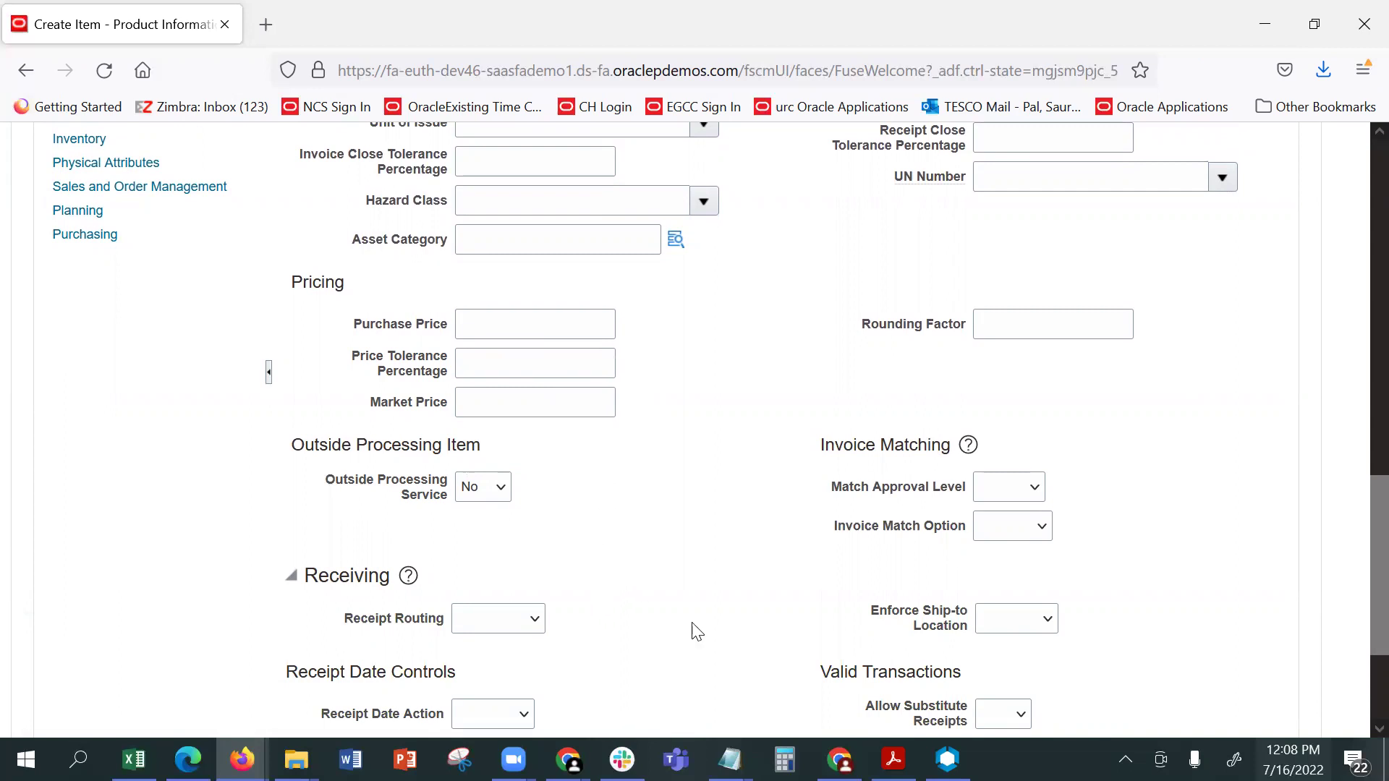
scroll(695, 628, "down", 3)
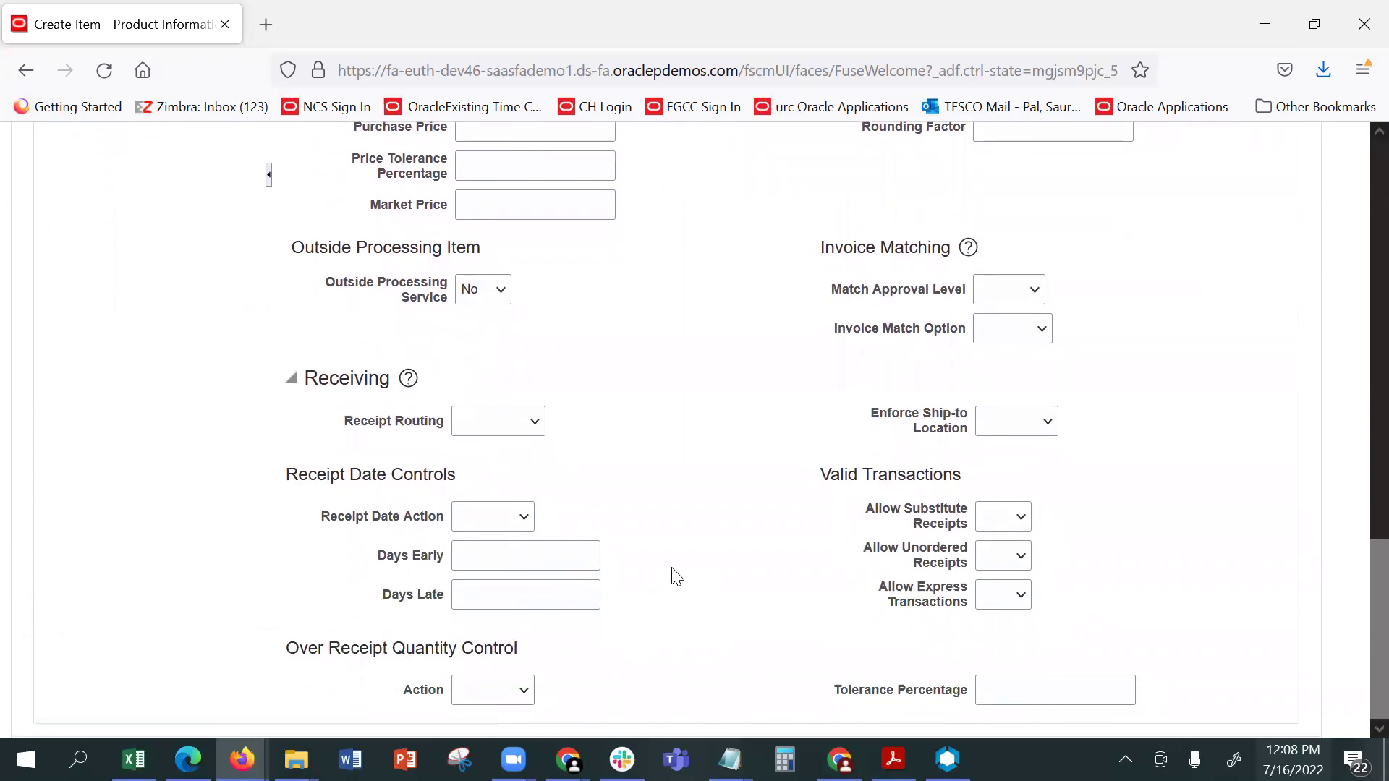
scroll(682, 568, "up", 12)
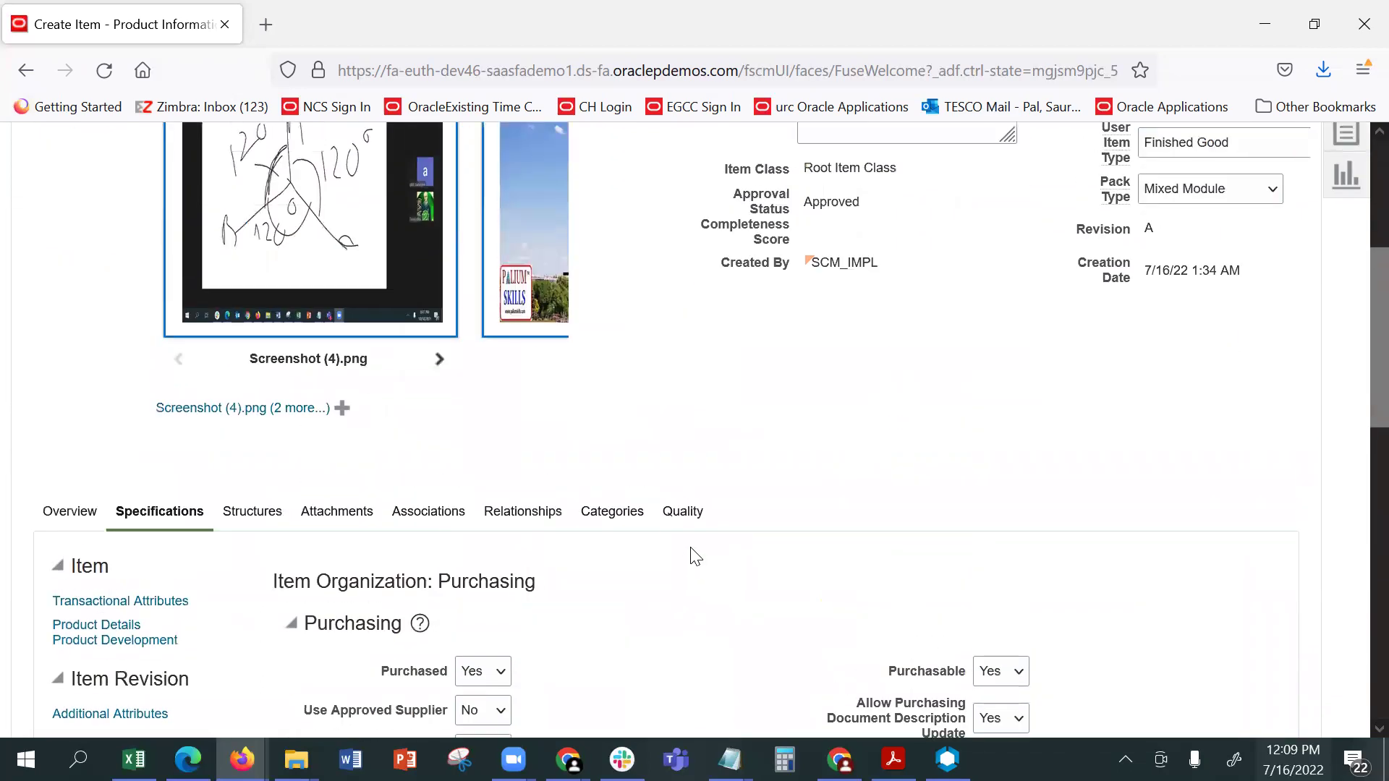
Review the item's Structures and the structure names offered for a new item structure, without creating one
left_click(250, 512)
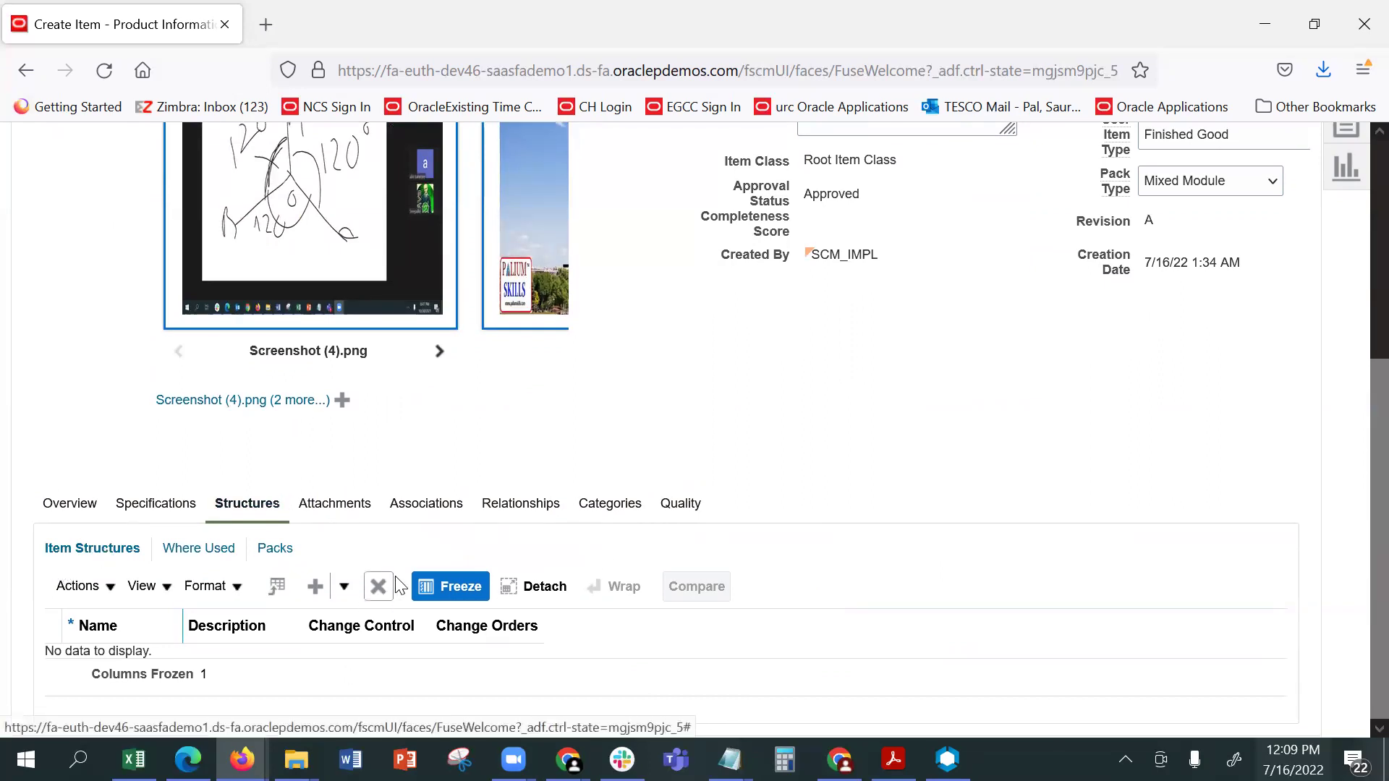
left_click(314, 590)
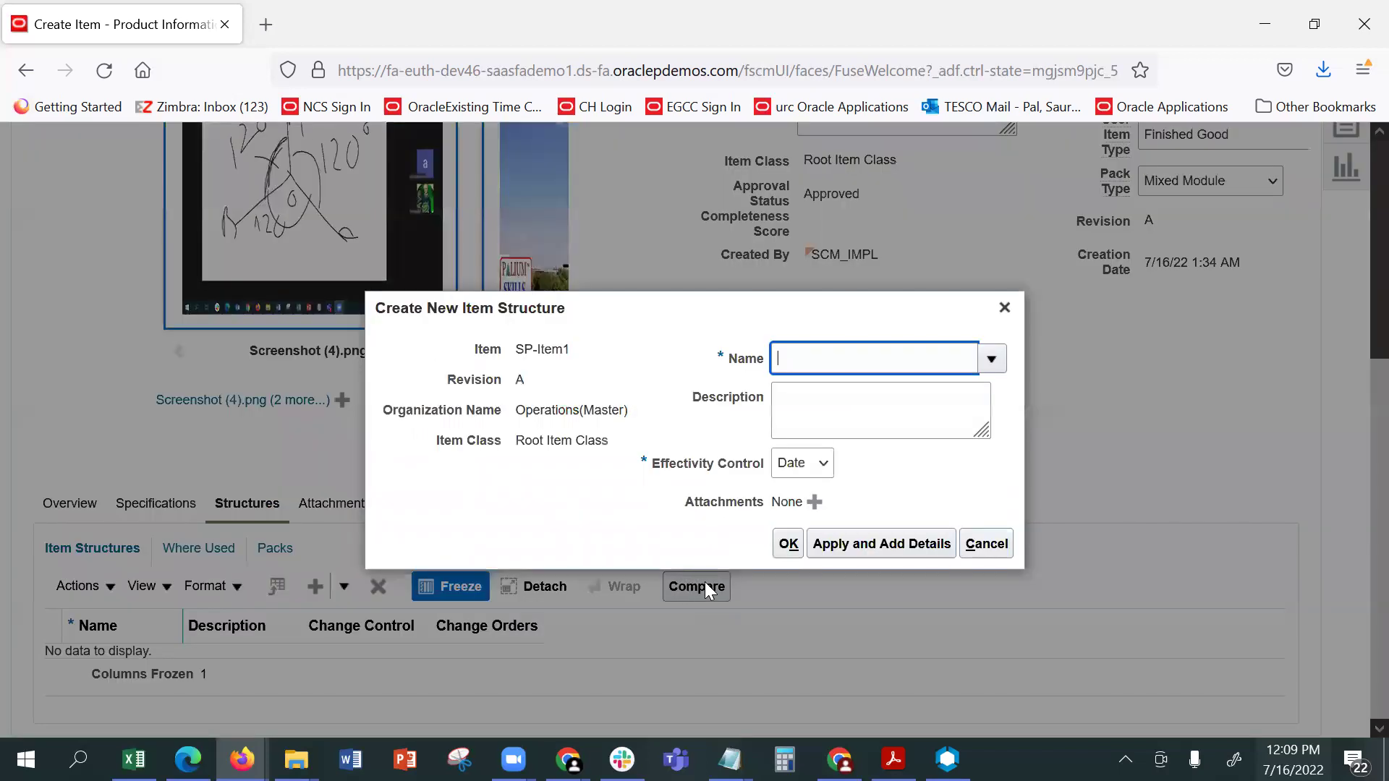
left_click(991, 359)
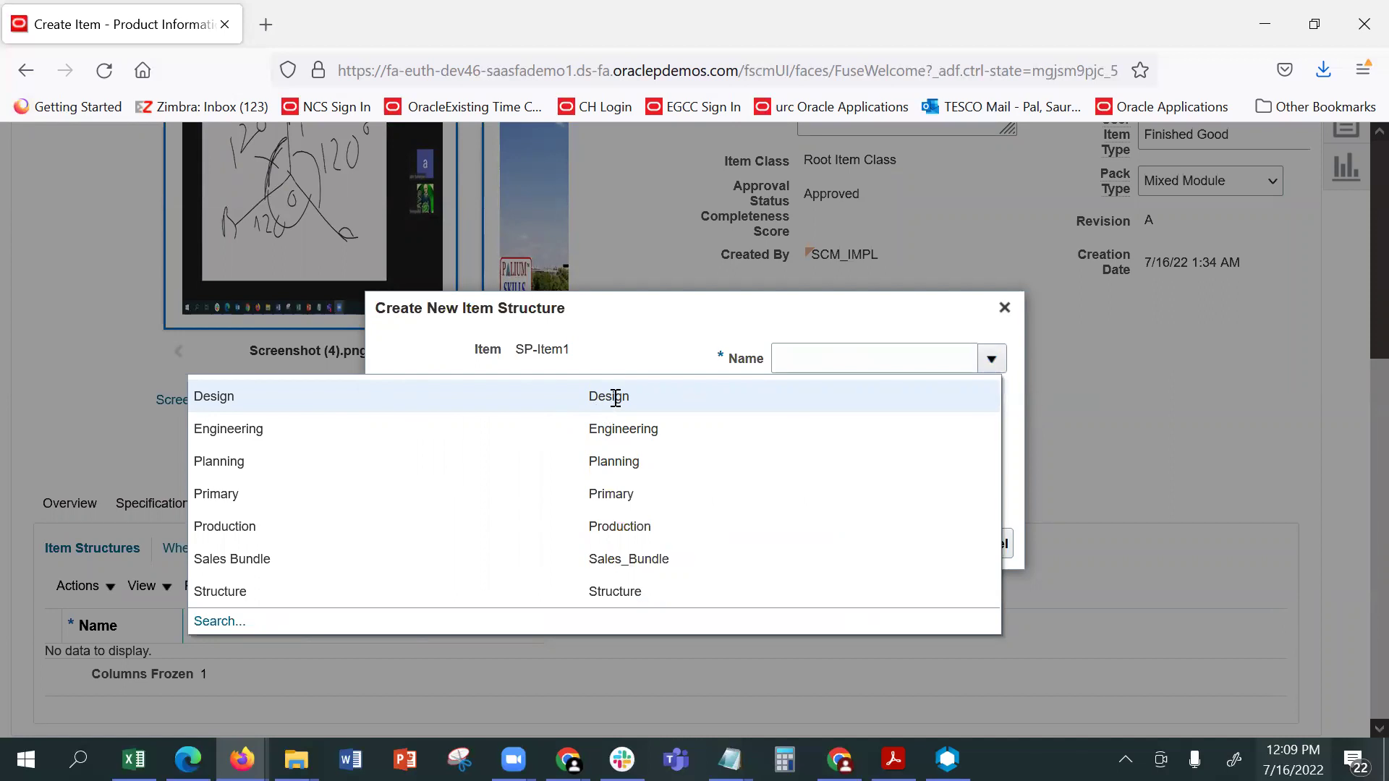
left_click(699, 340)
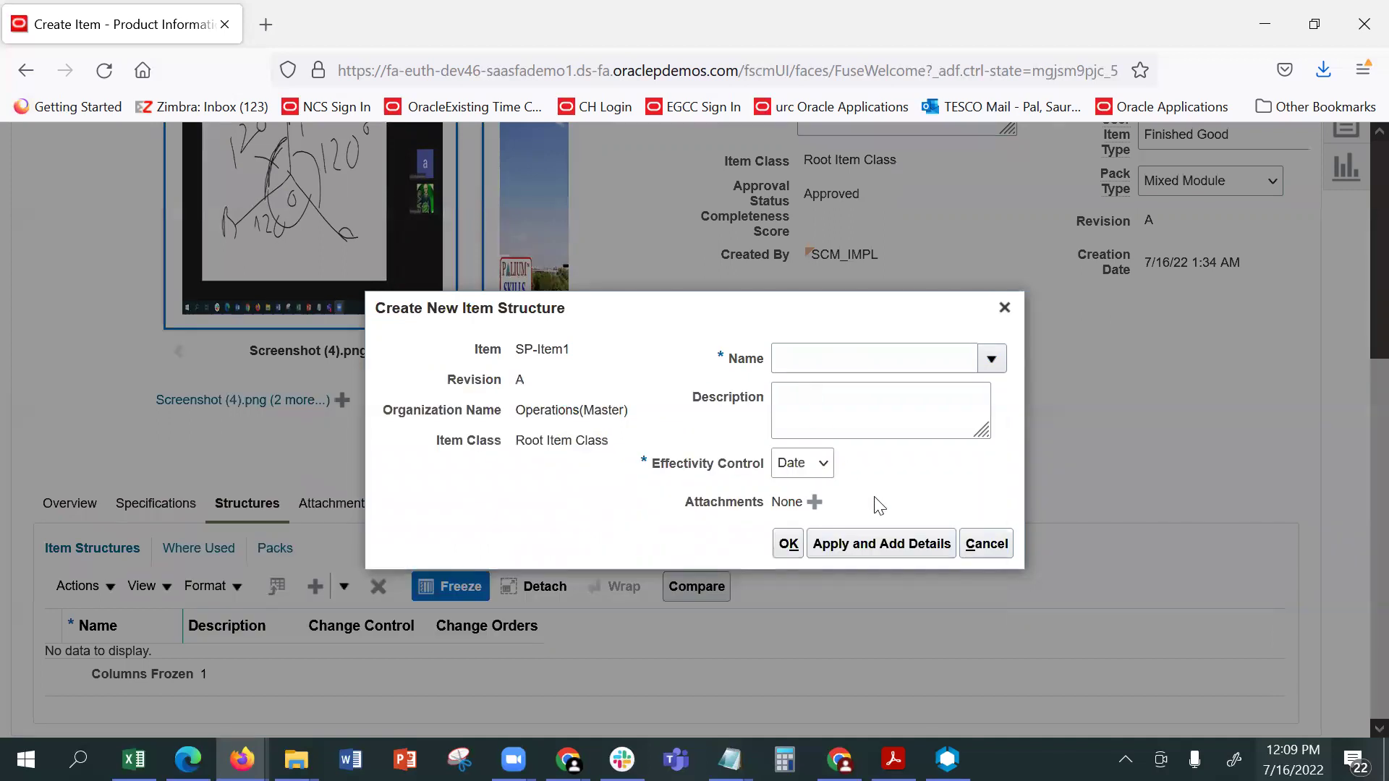
left_click(986, 545)
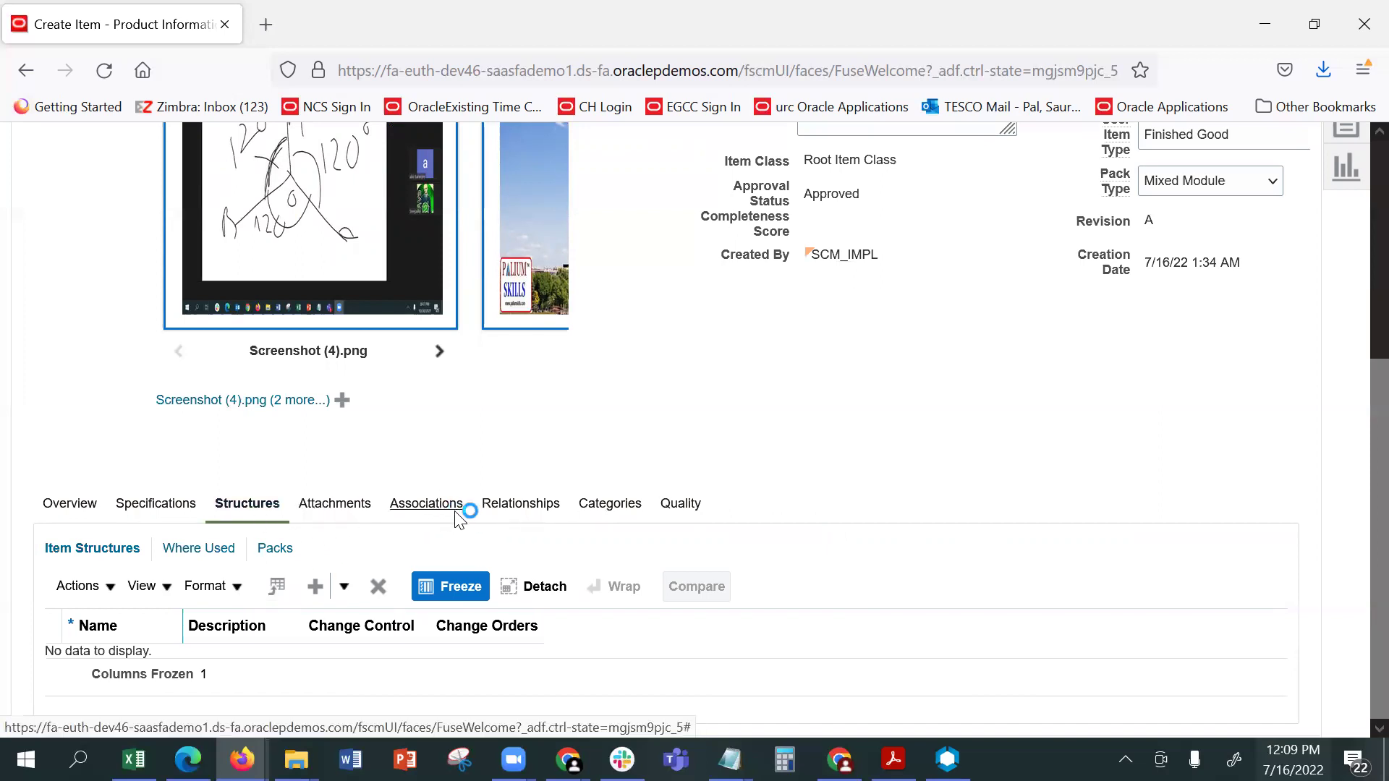
Review the item's organization Associations, Categories, and Quality issues and actions
left_click(430, 507)
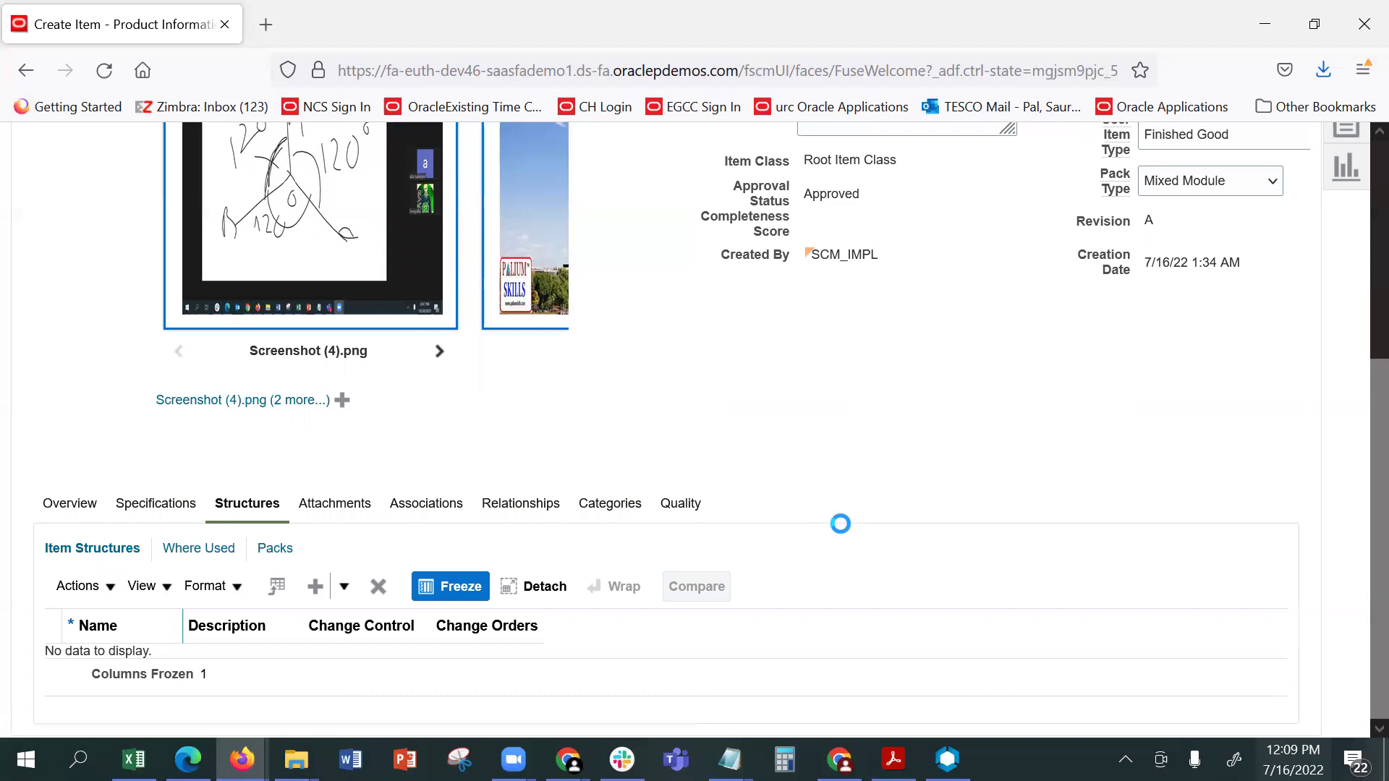
scroll(847, 545, "down", 1)
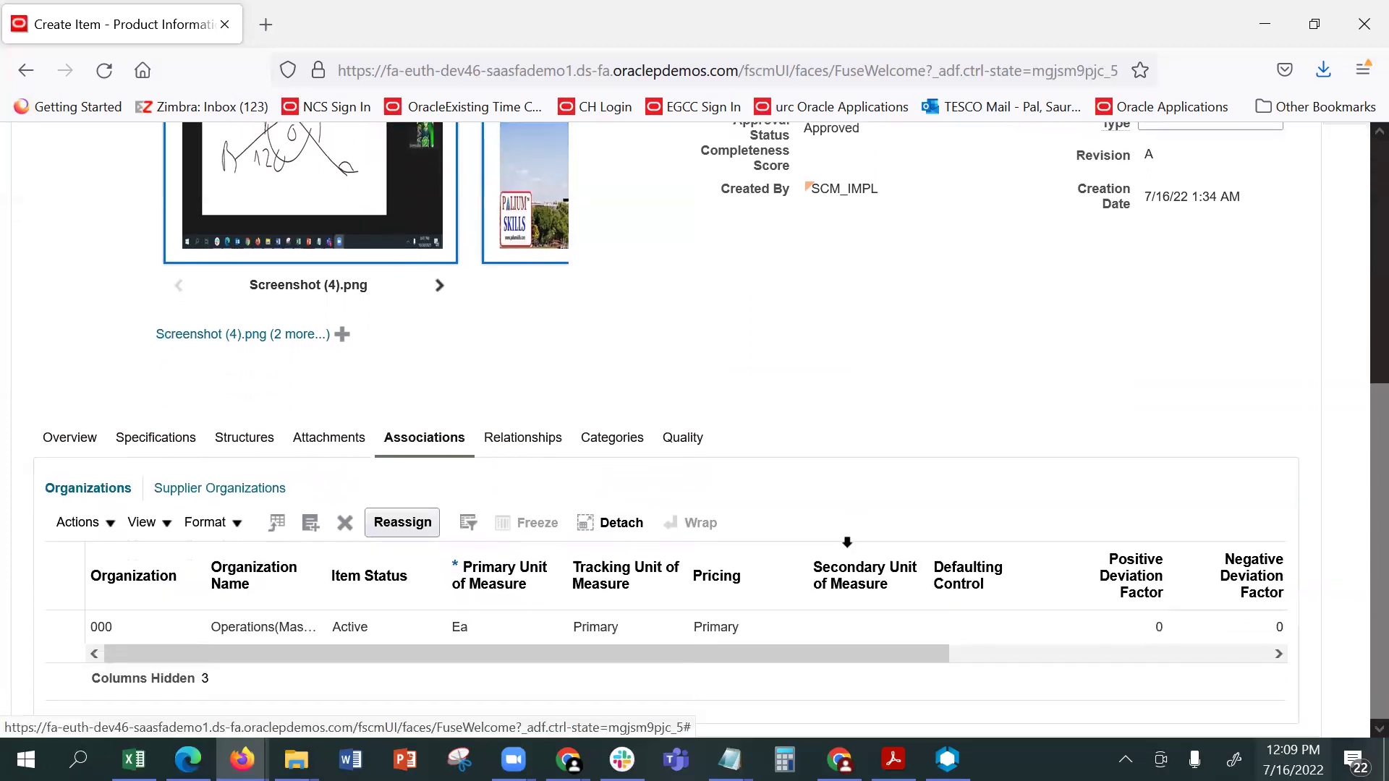
left_click(536, 443)
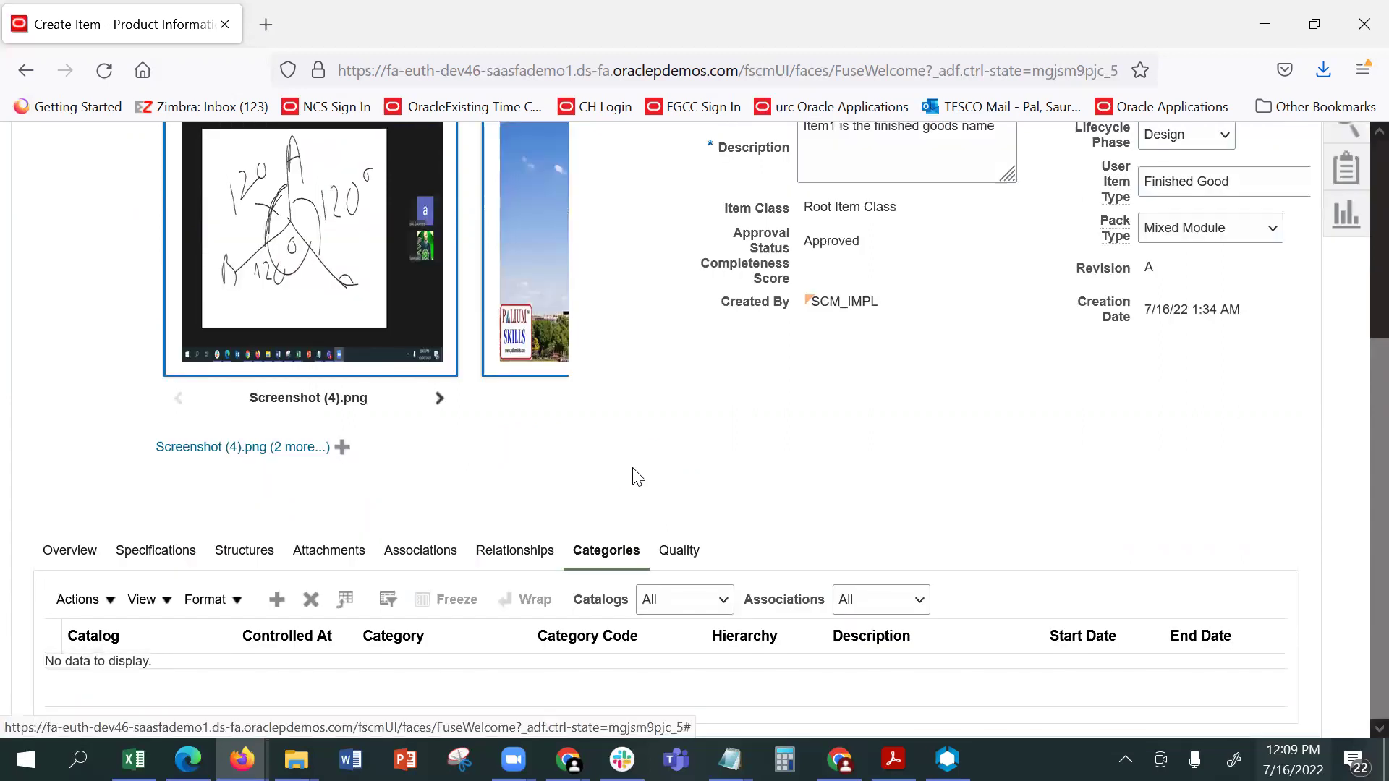
left_click(704, 549)
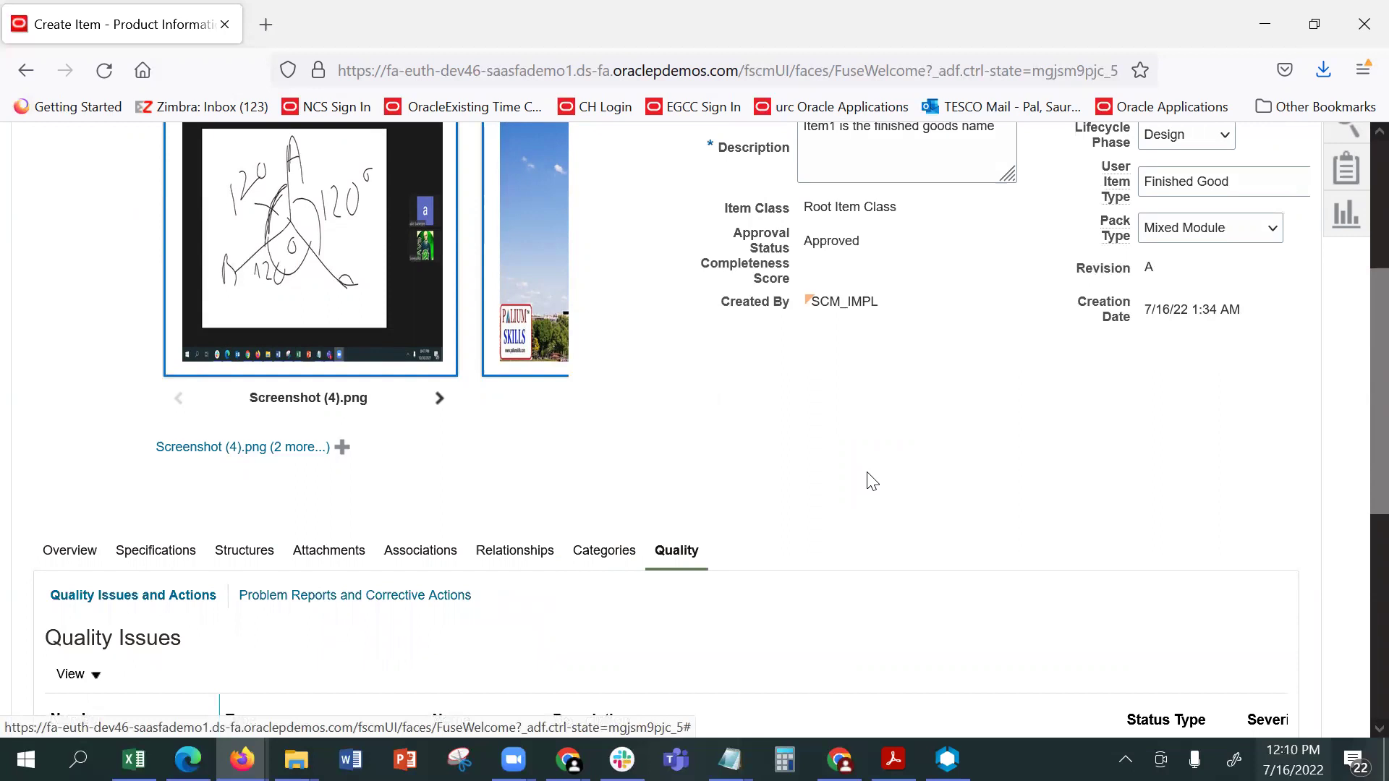
scroll(868, 480, "down", 6)
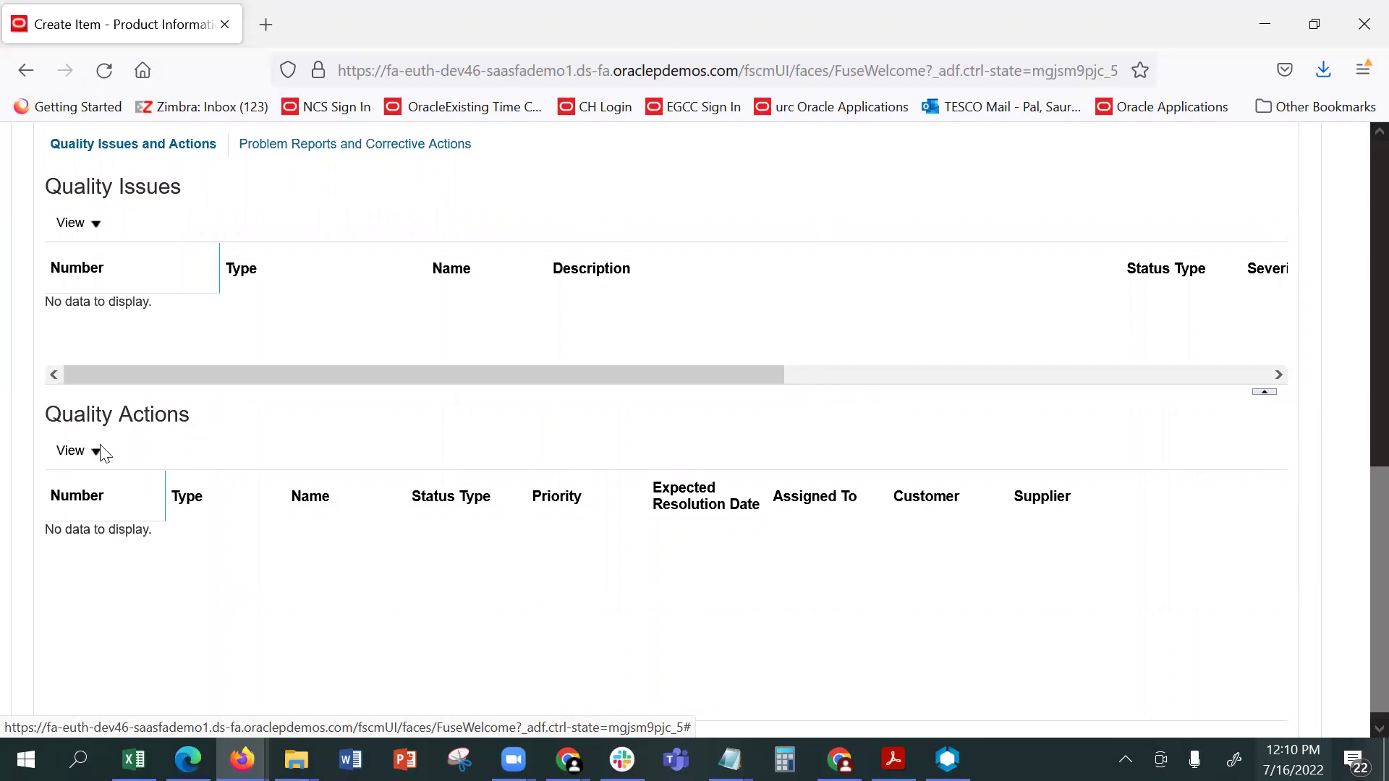
scroll(1359, 501, "up", 6)
scroll(1359, 501, "up", 1)
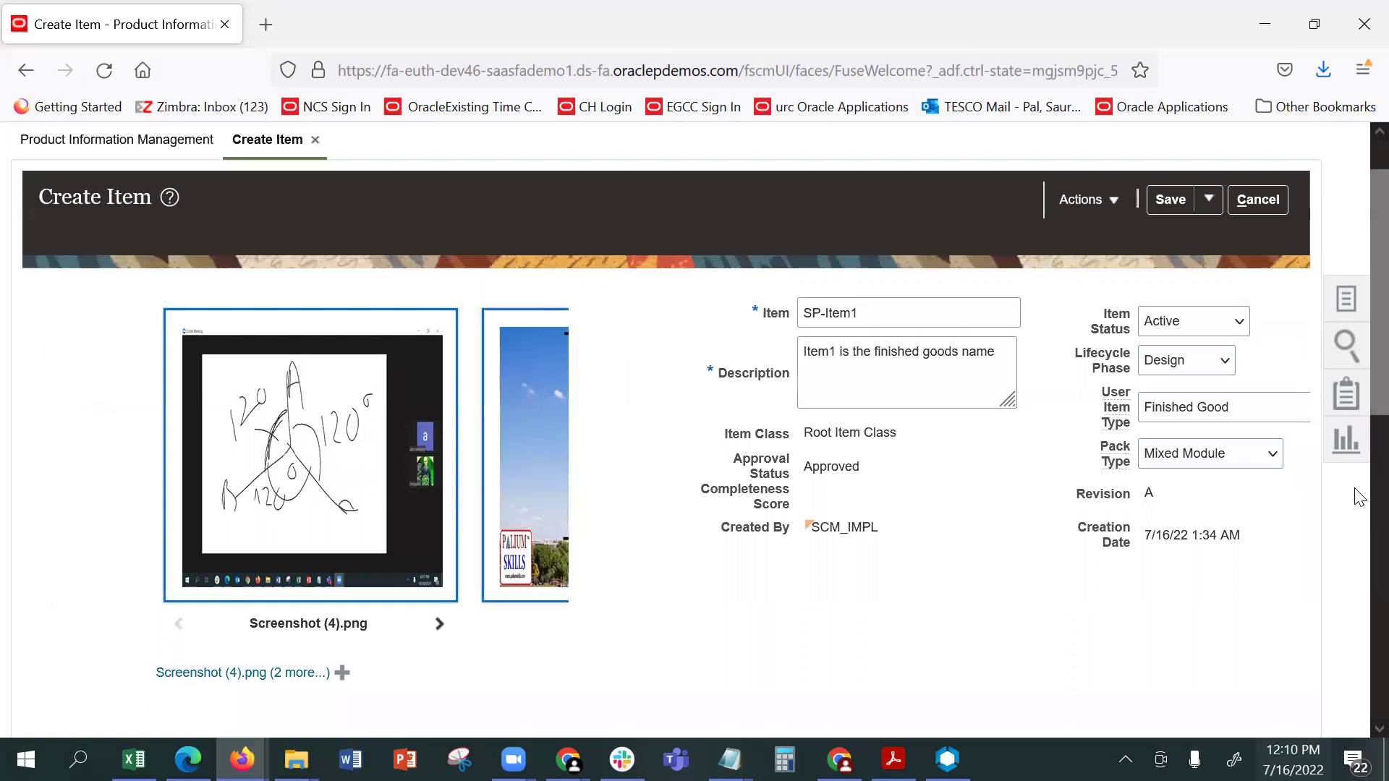
Look over the available item actions and save options, and save item SP-Item1
left_click(1109, 206)
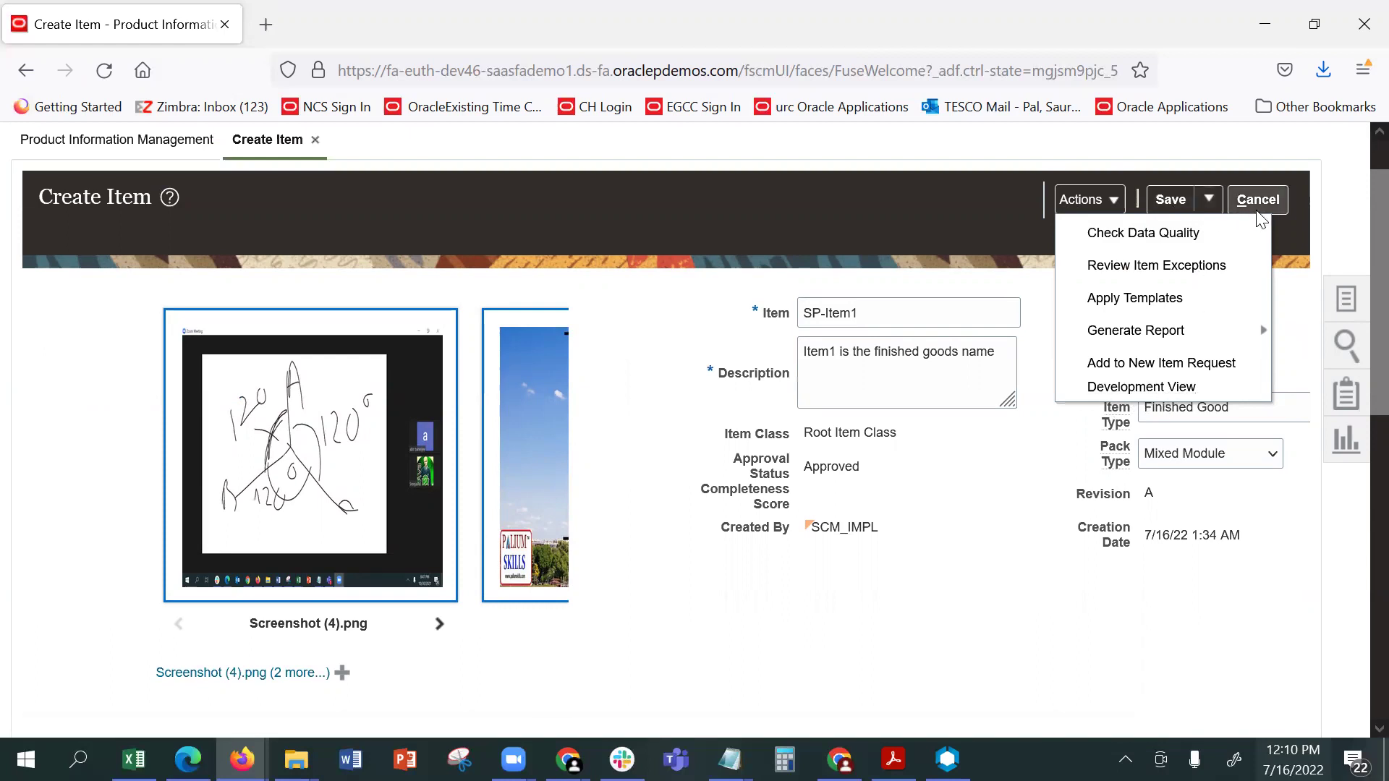
left_click(1217, 195)
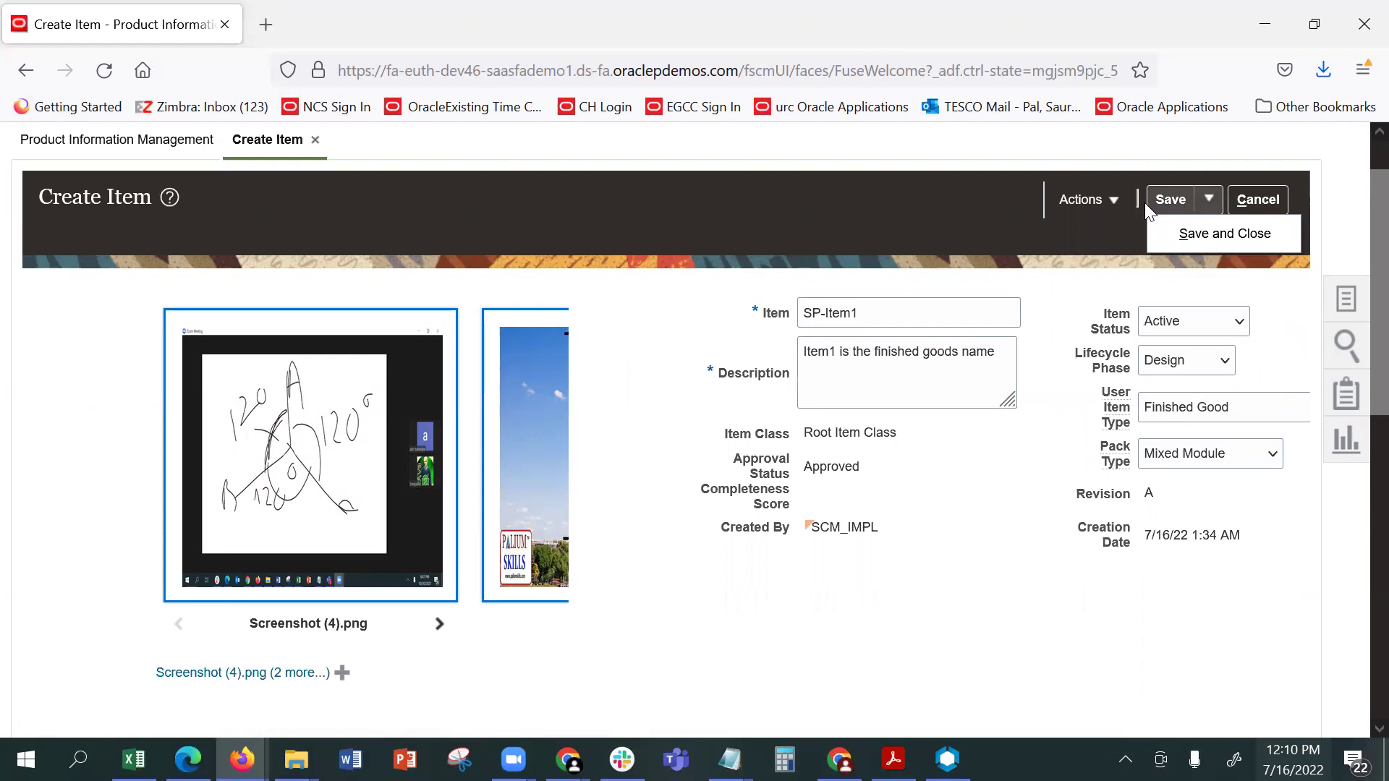
left_click(1118, 200)
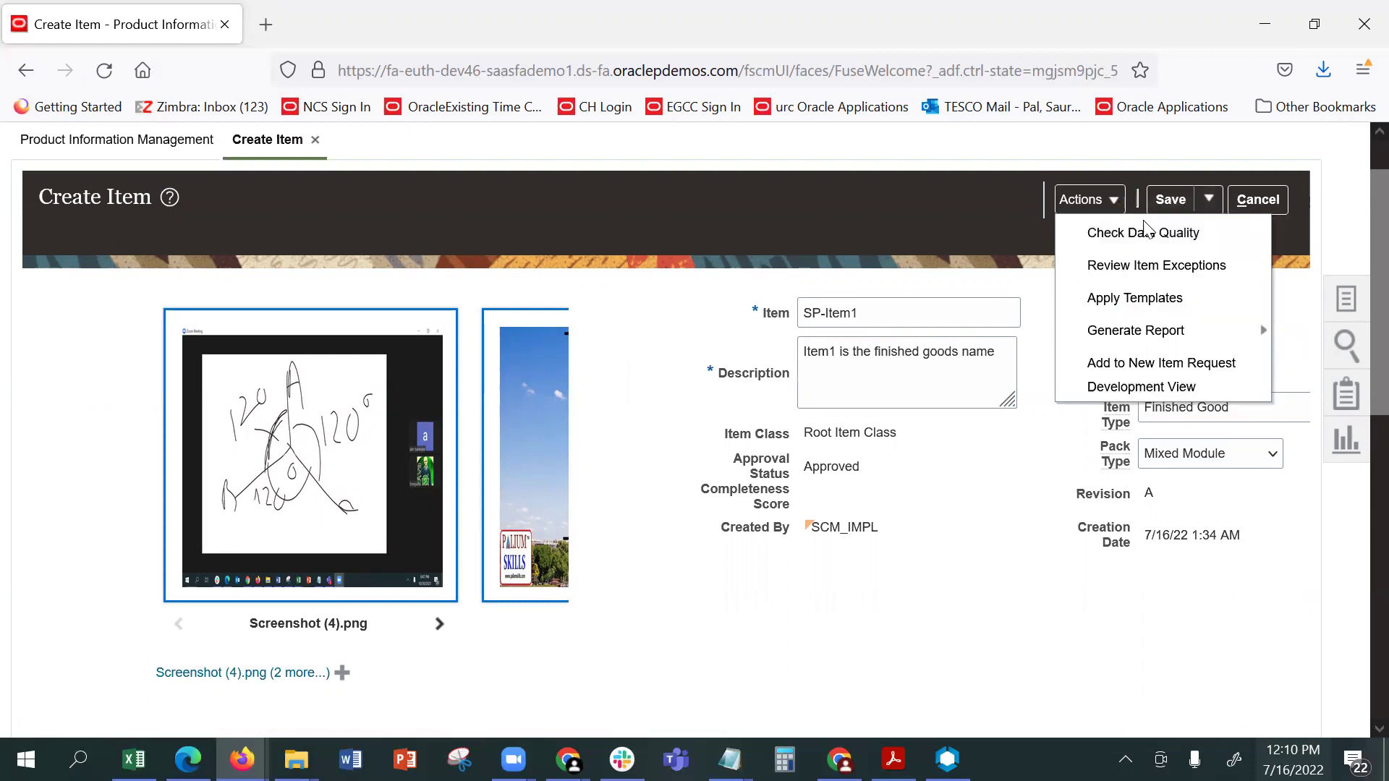
left_click(1166, 200)
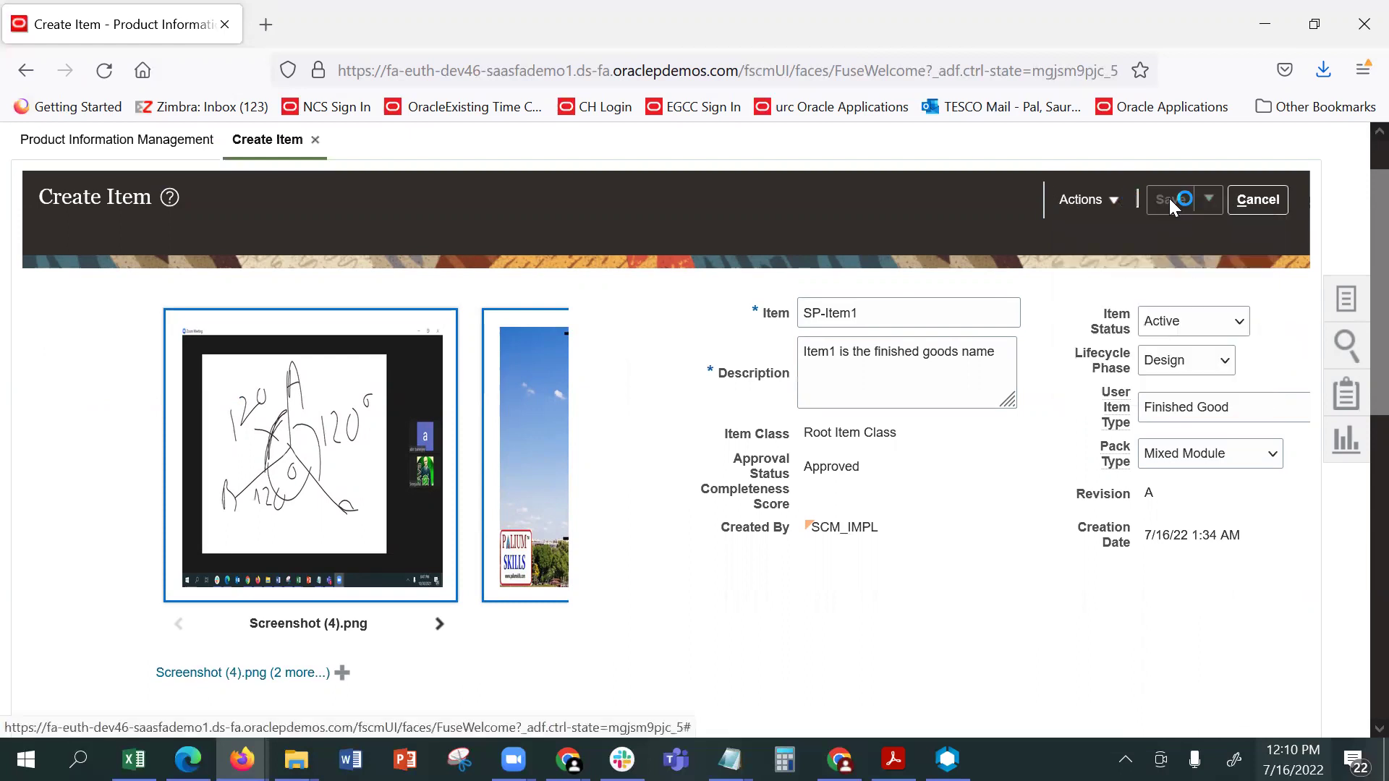
Run Check Data Quality on SP-Item1 and read its classification and standardization results without applying them
left_click(1116, 197)
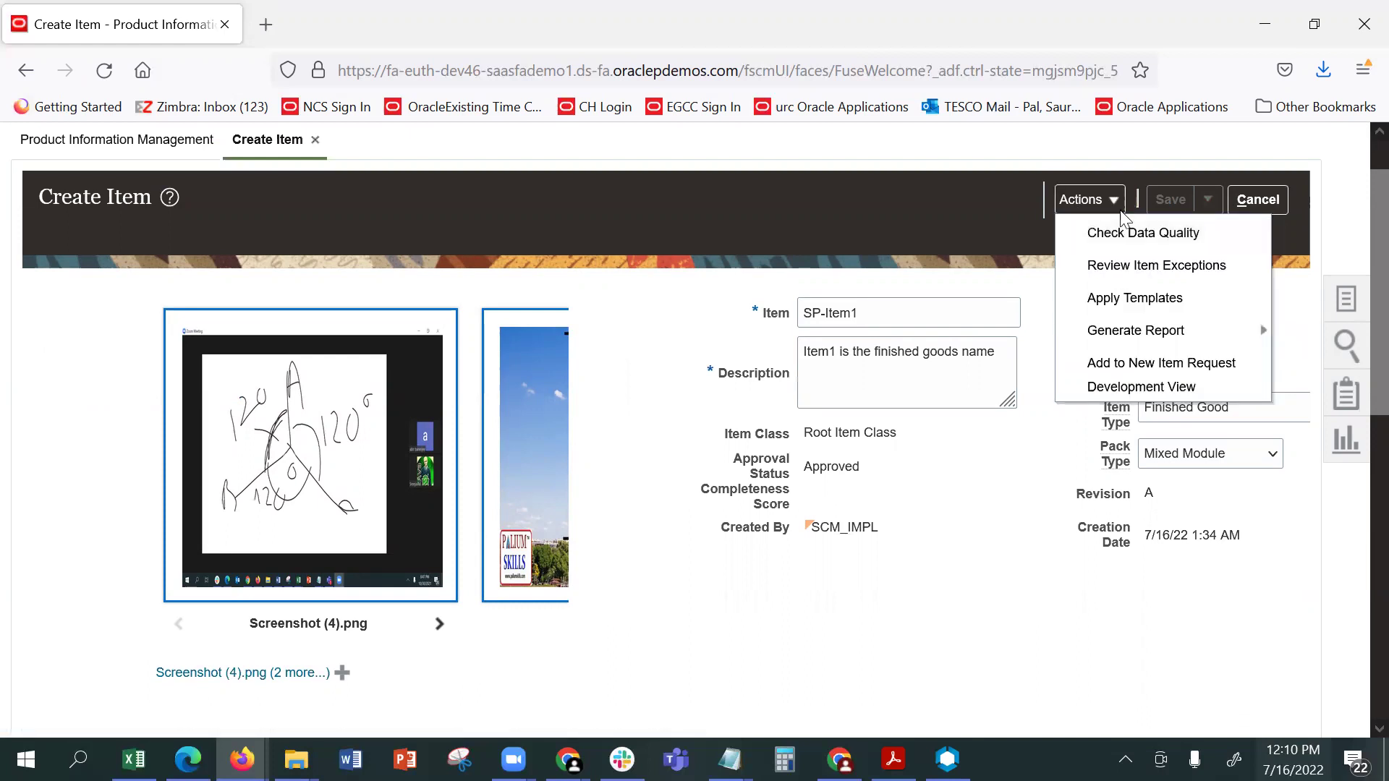
left_click(1132, 233)
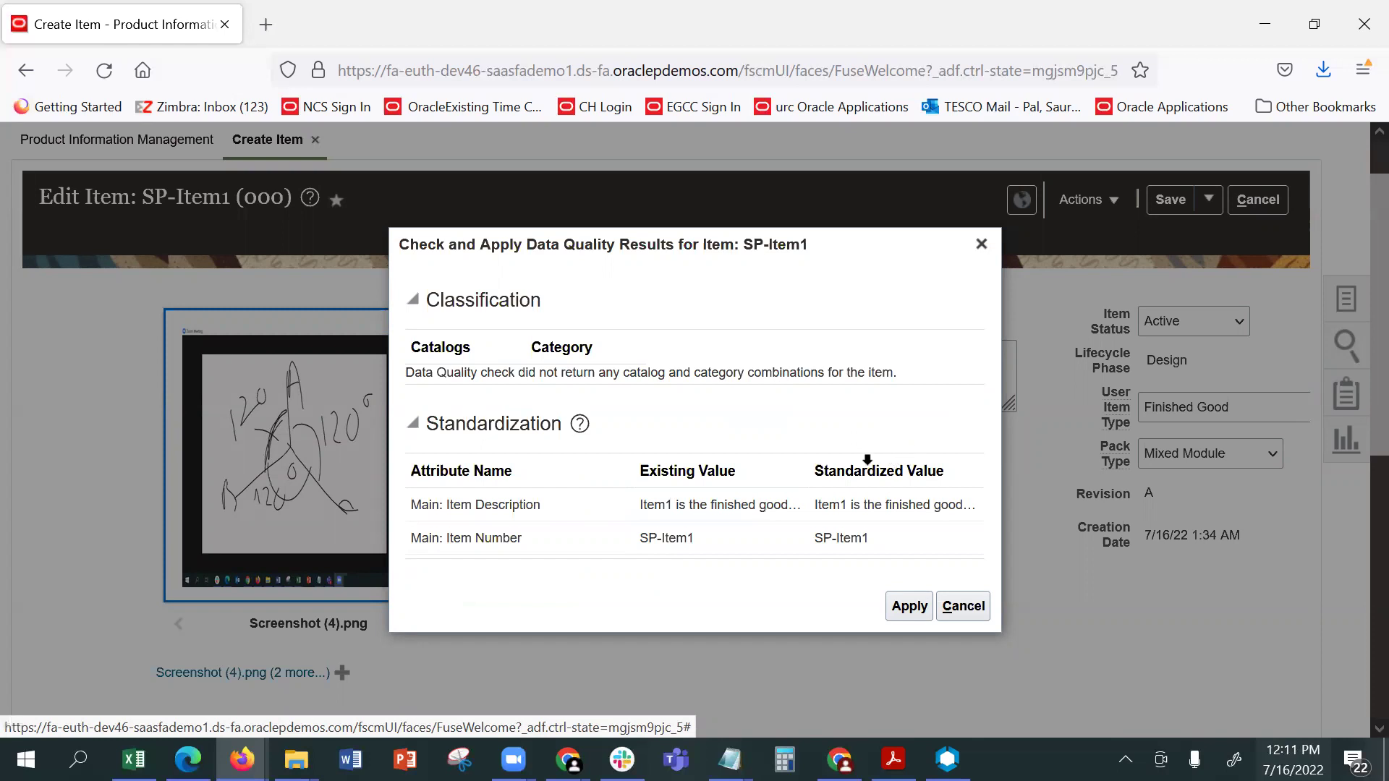
triple_click(452, 373)
double_click(452, 373)
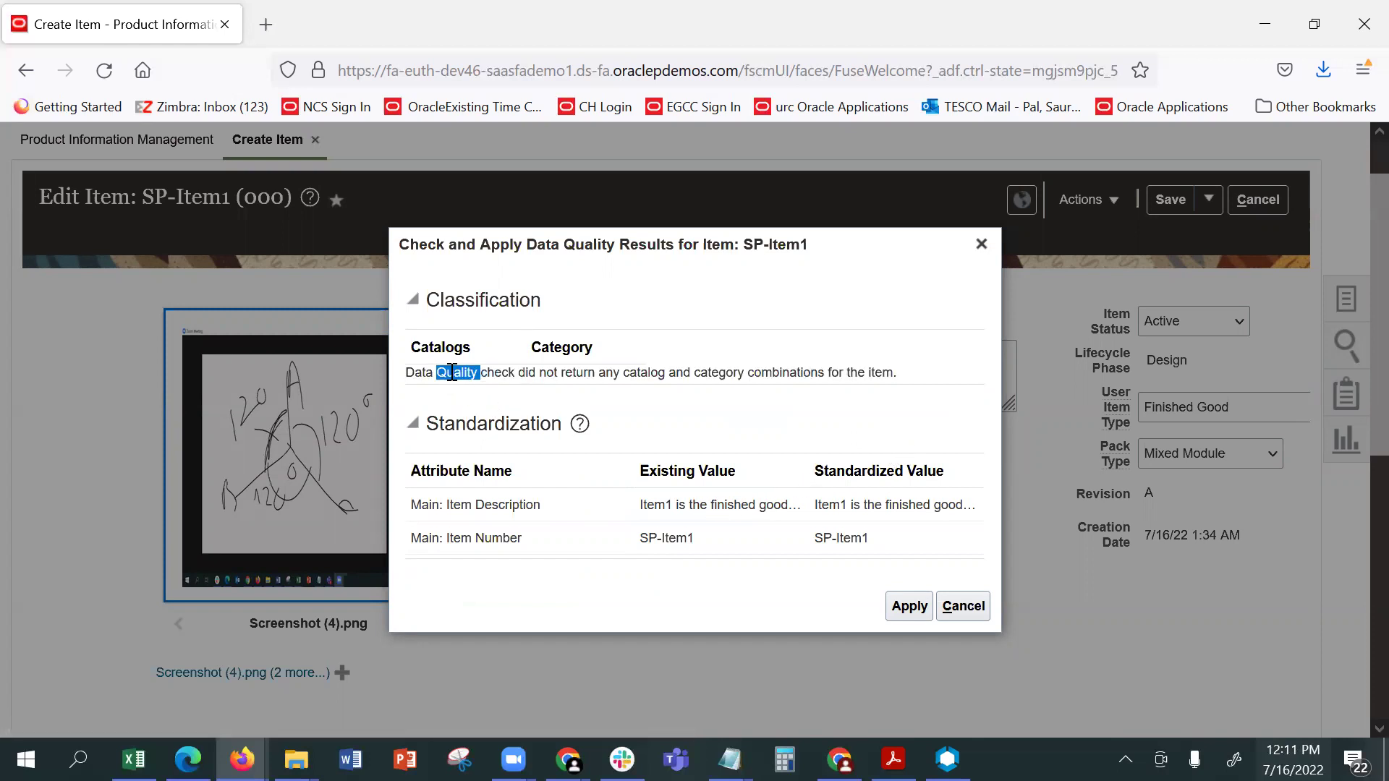
triple_click(452, 373)
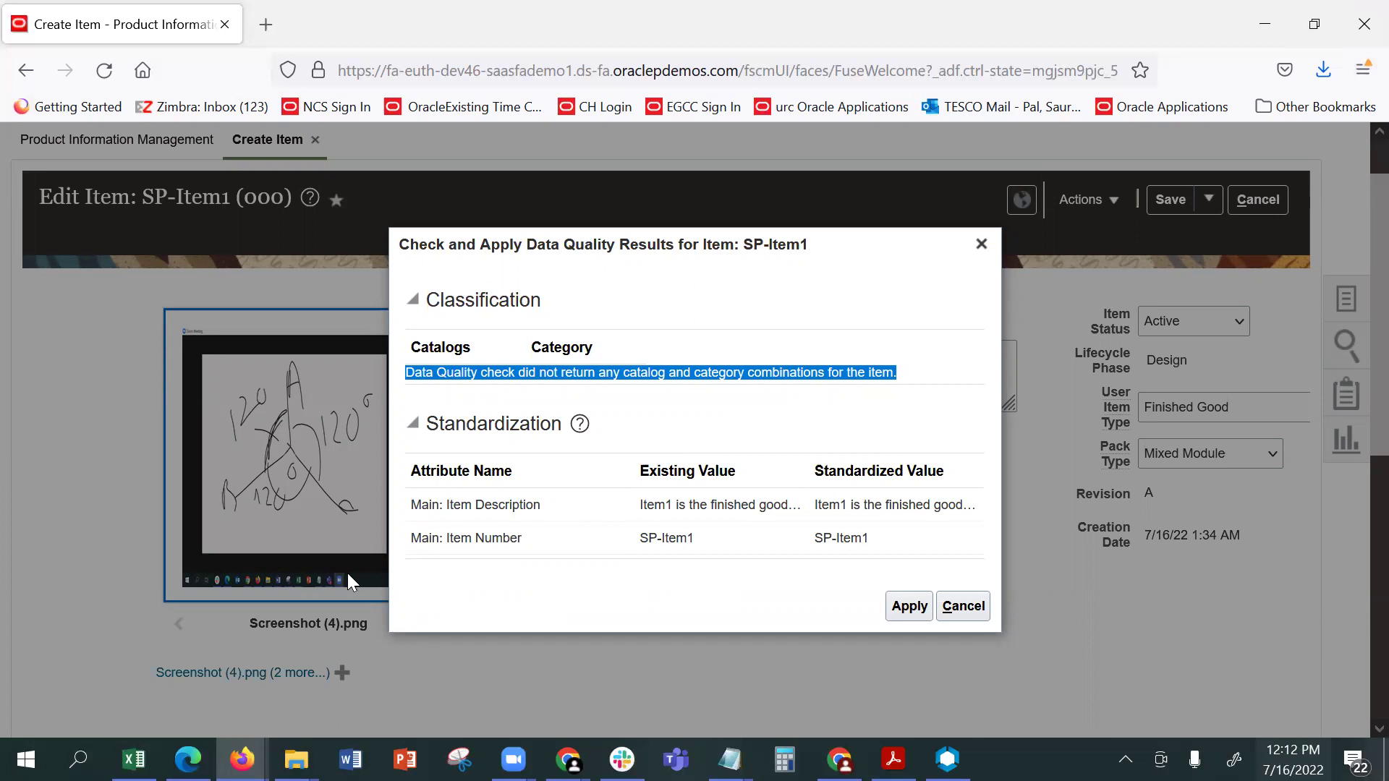
left_click(983, 608)
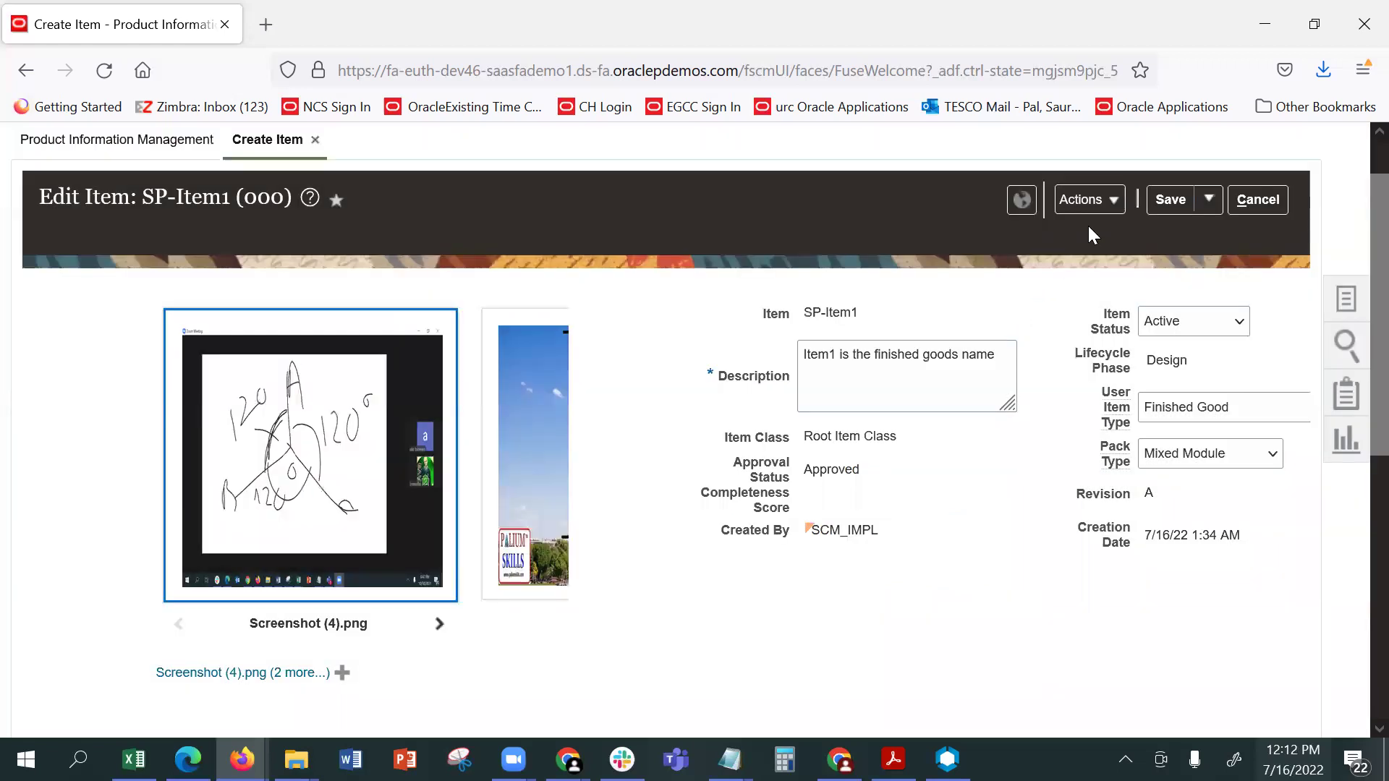
Review the actions available for the saved item and page forward through its attached images to Picture1.jpg
left_click(1100, 204)
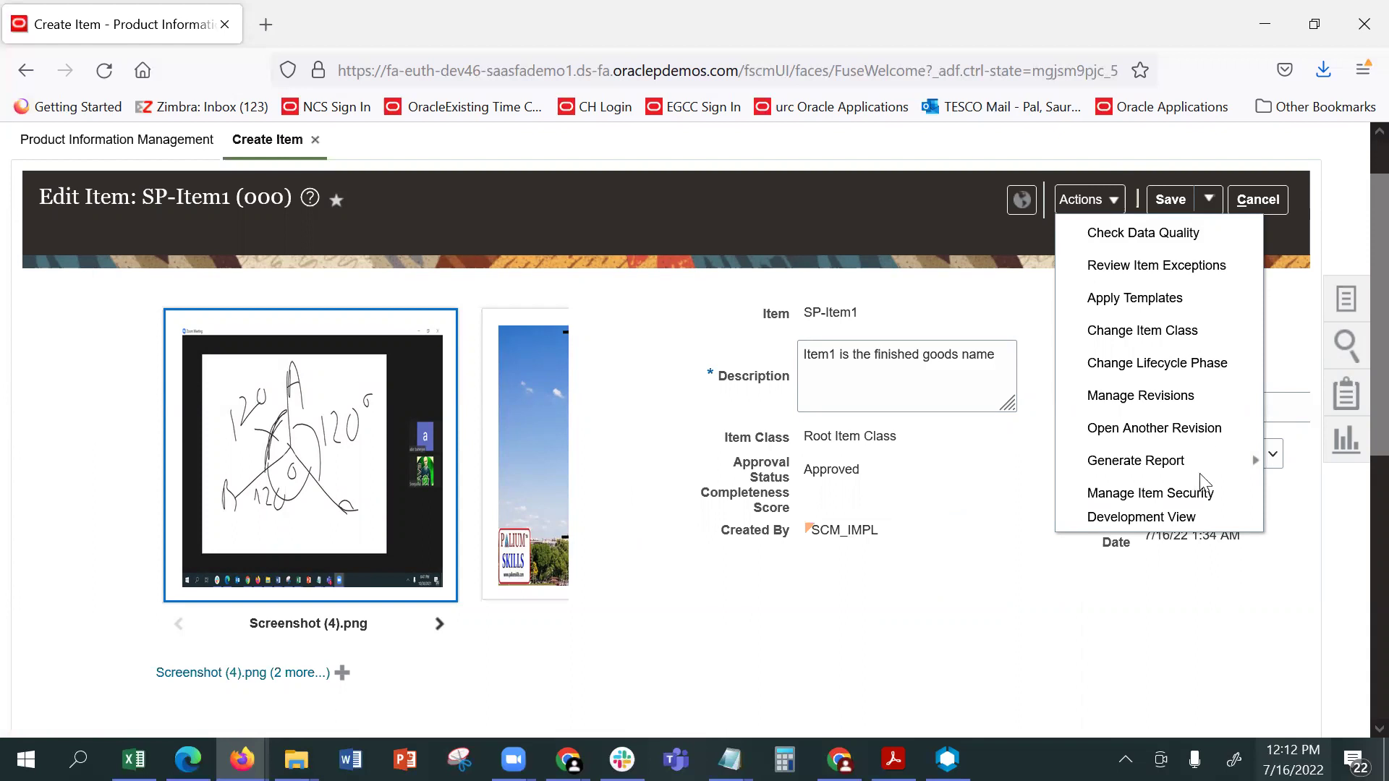
left_click(847, 715)
left_click(439, 624)
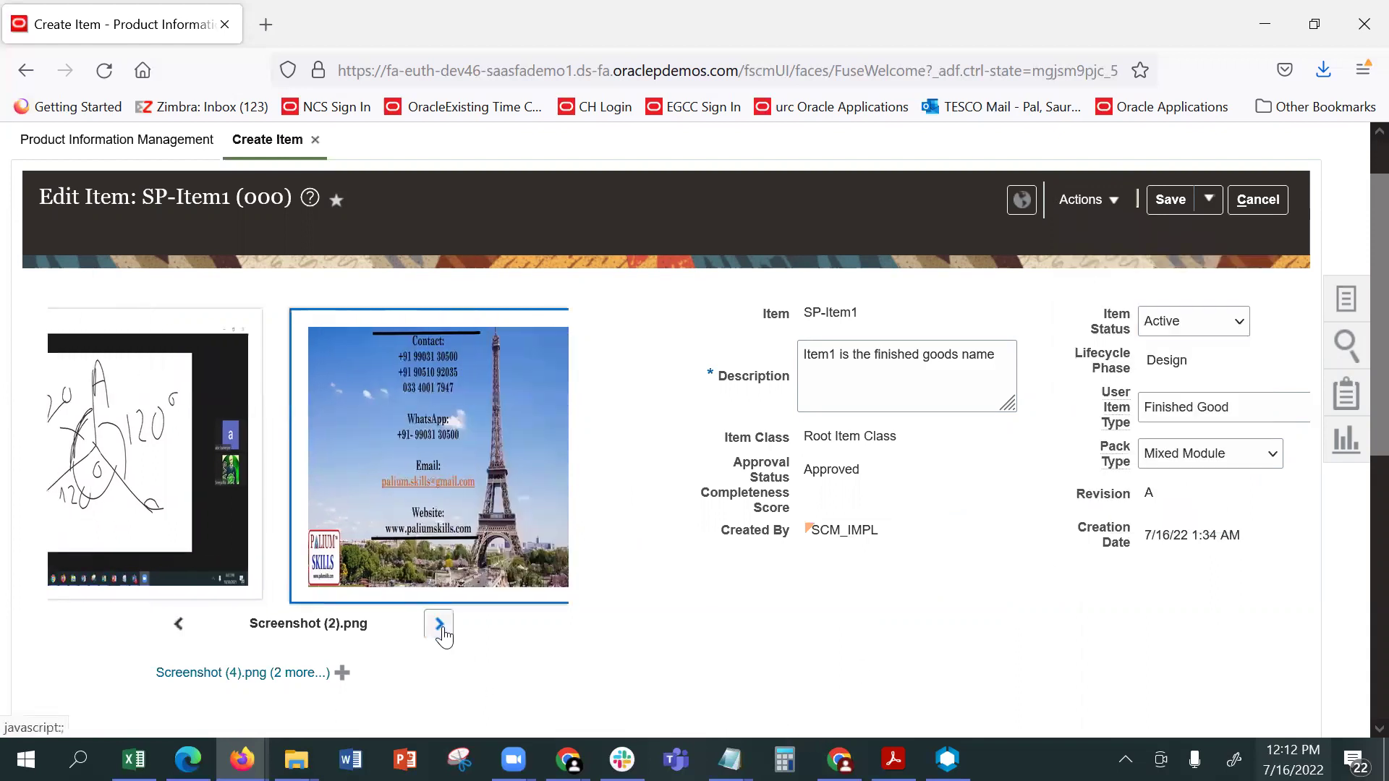
left_click(440, 625)
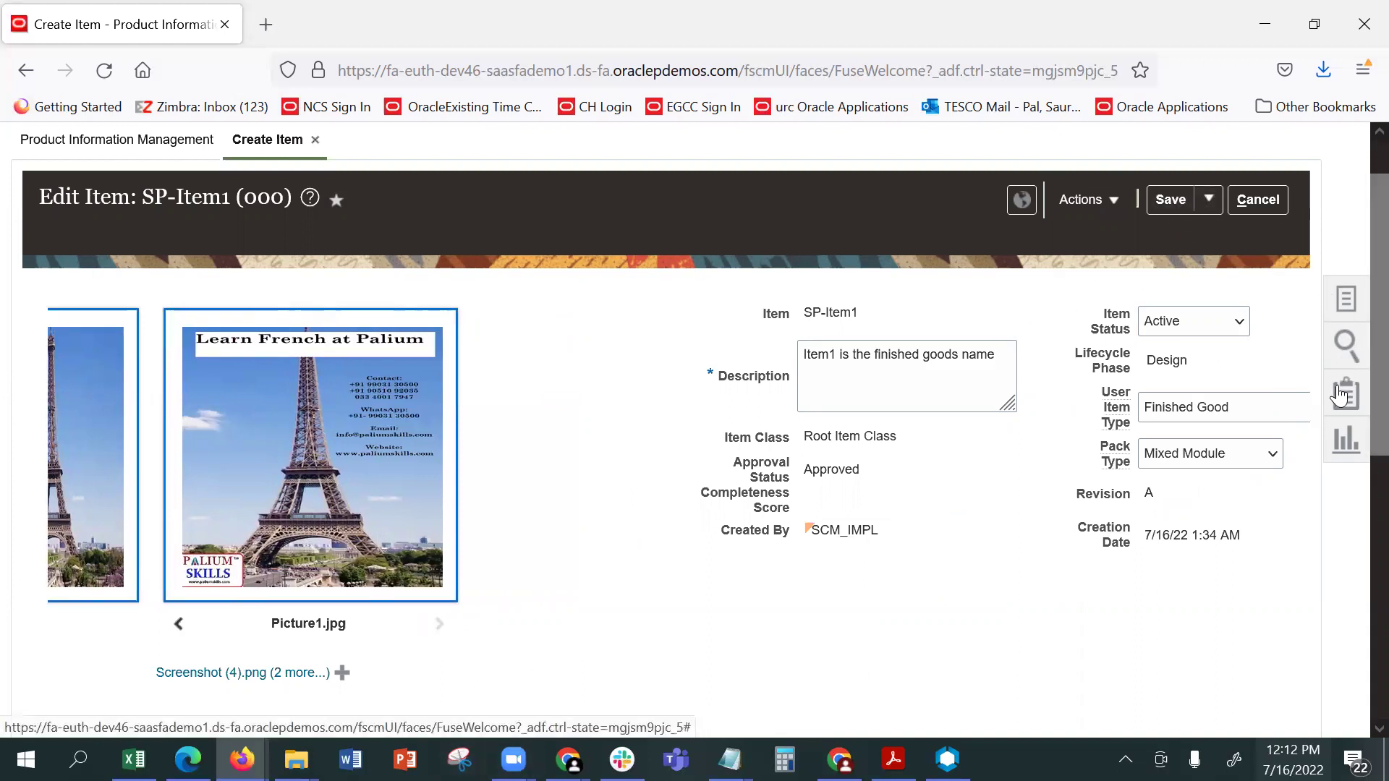
Examine the Reports and Analytics folders and the task list for Item Management, Data Governance and Data Consolidation
left_click(1347, 346)
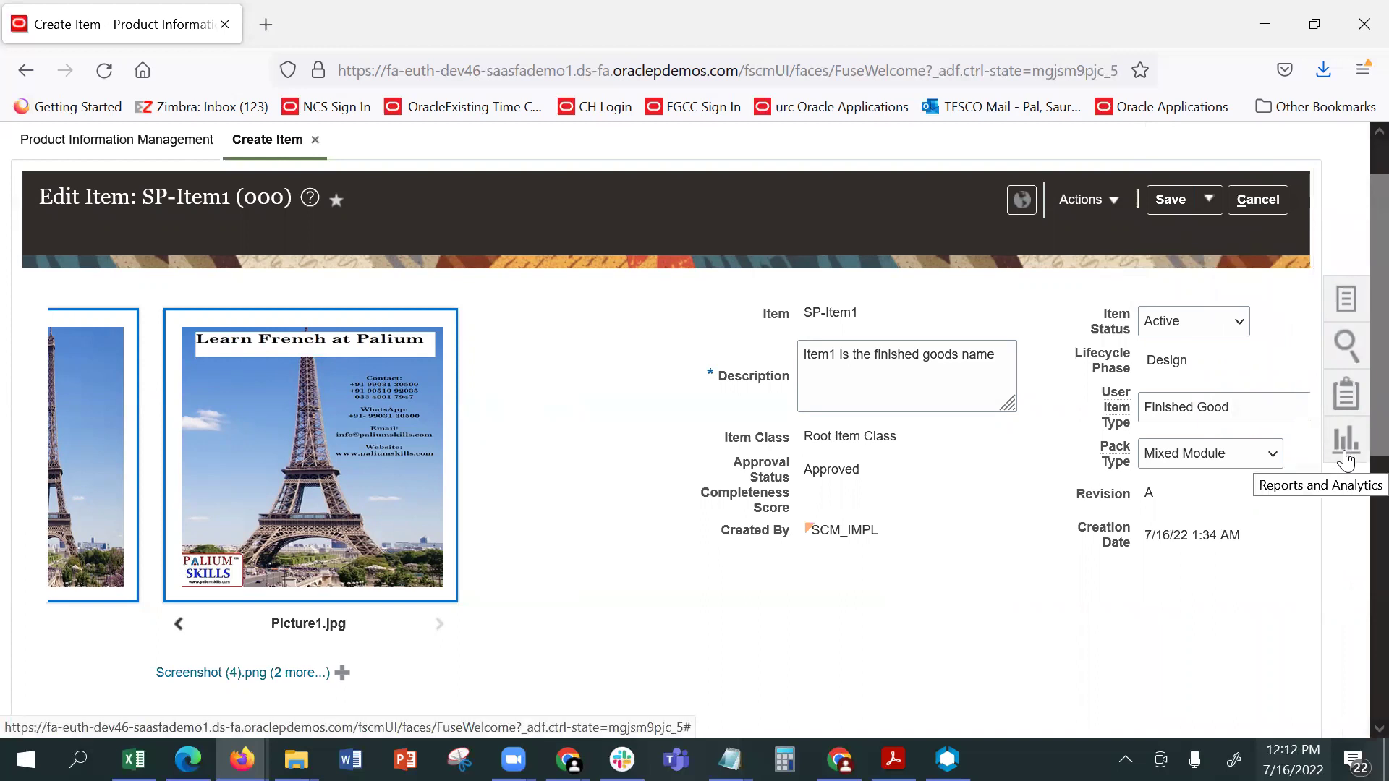
left_click(1344, 453)
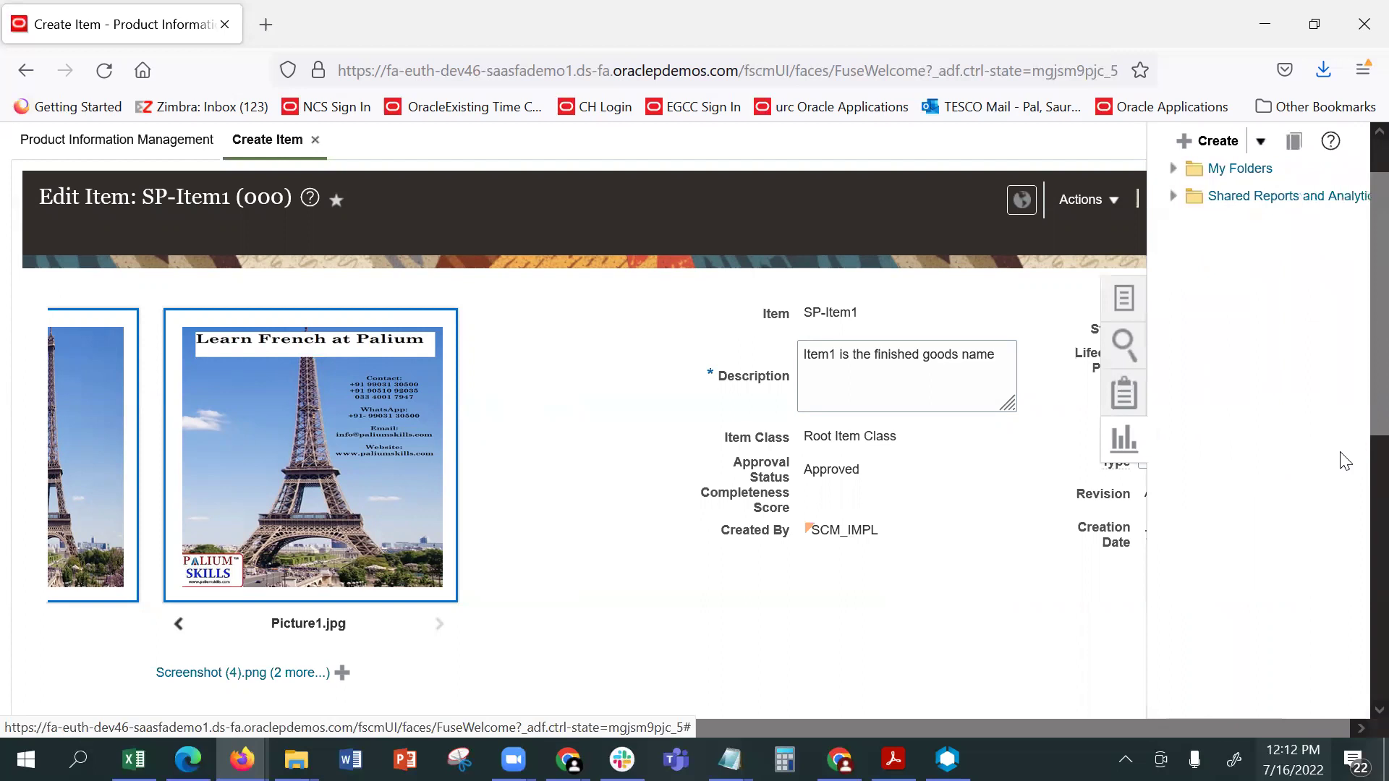
left_click(988, 310)
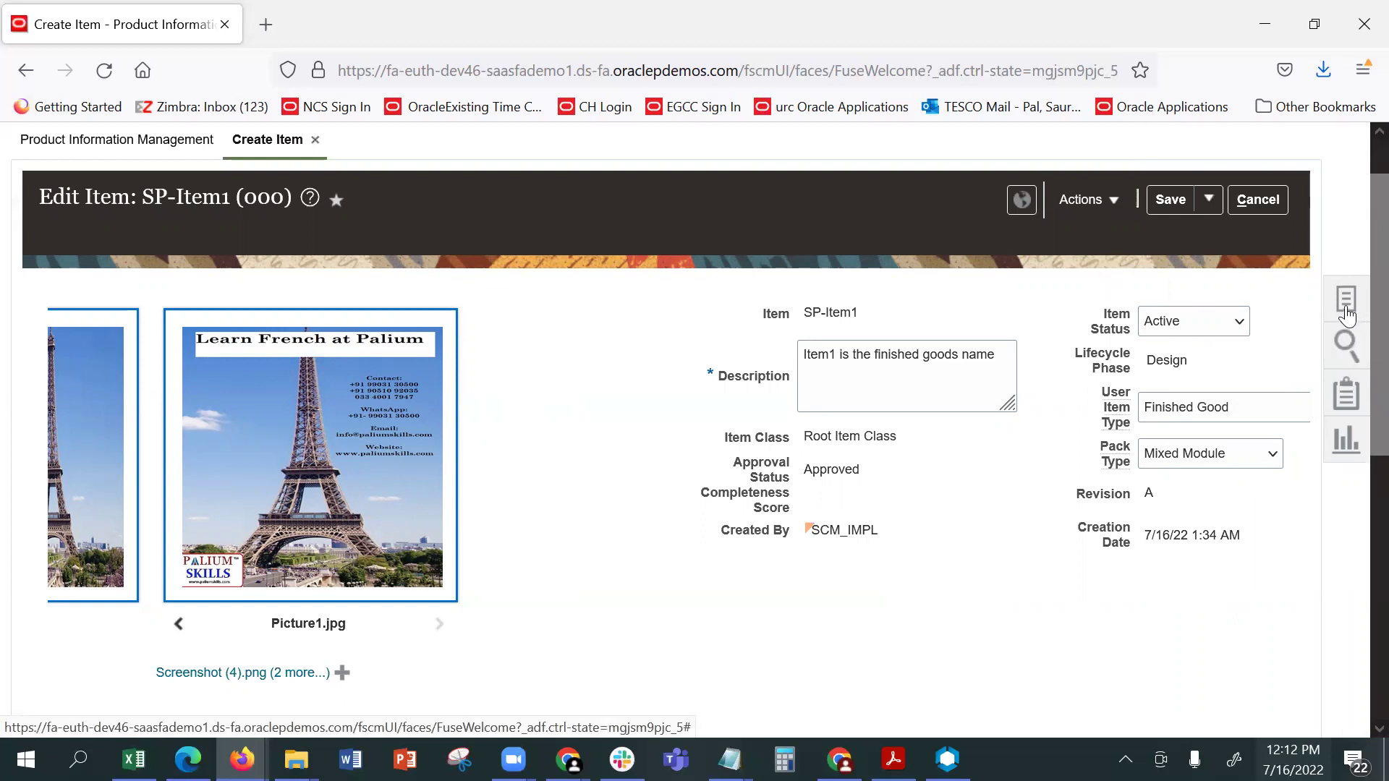
left_click(1347, 312)
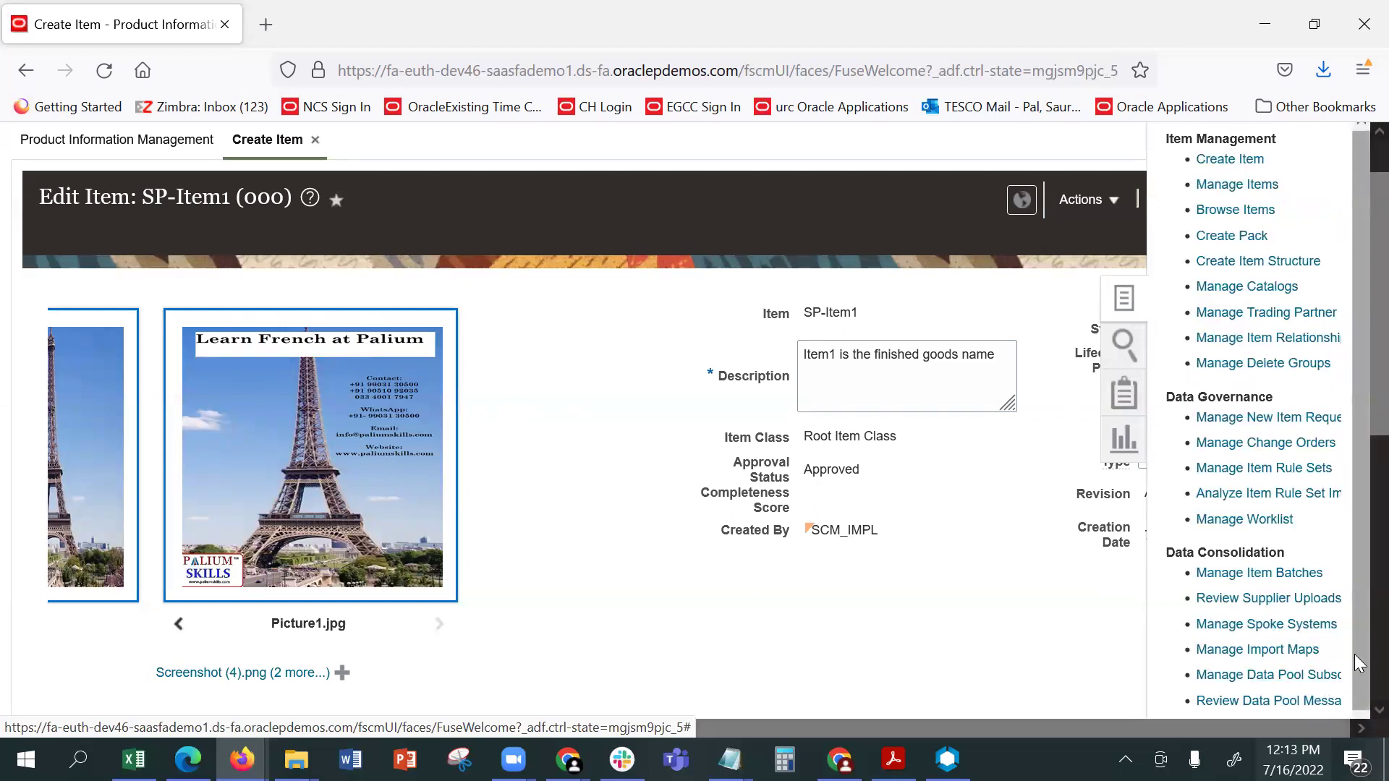
left_click_drag(1358, 664, 1359, 682)
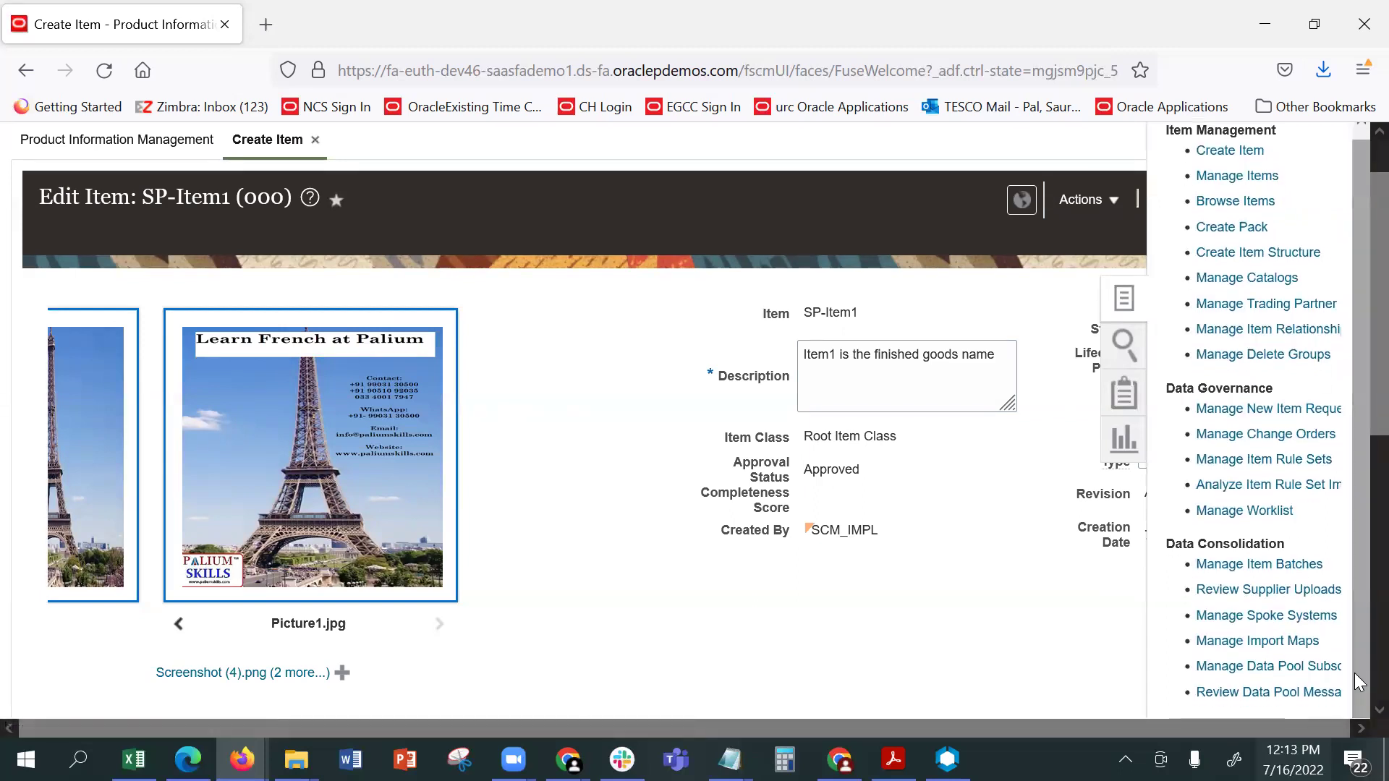
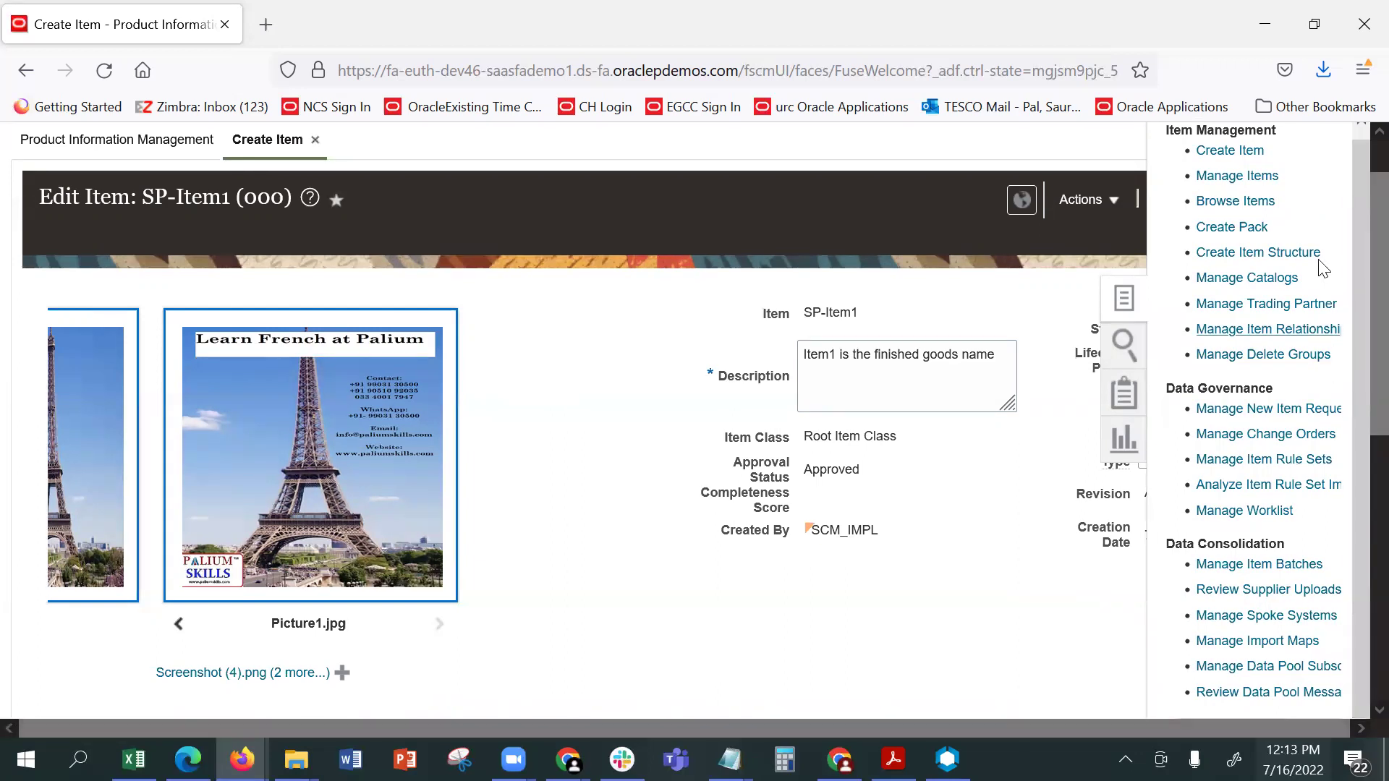
triple_click(1242, 128)
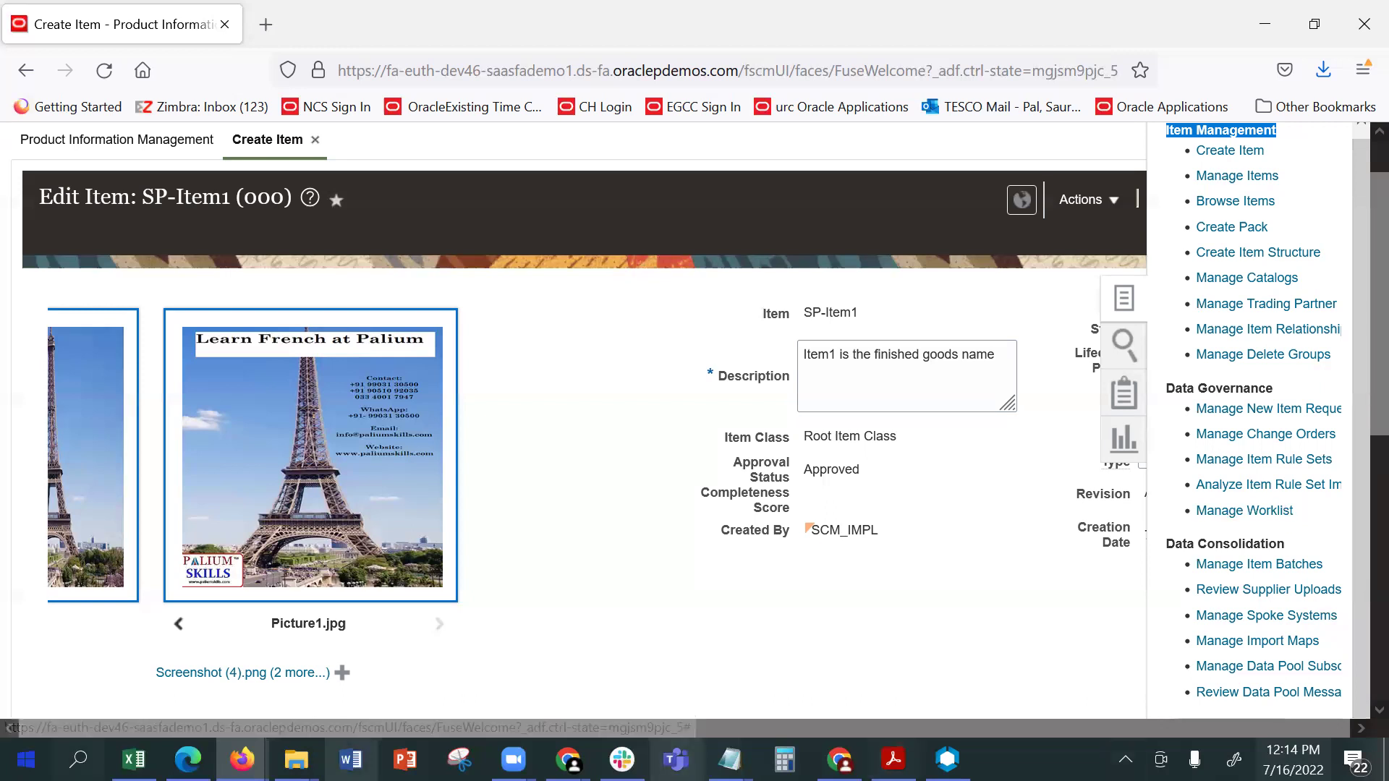
left_click(665, 418)
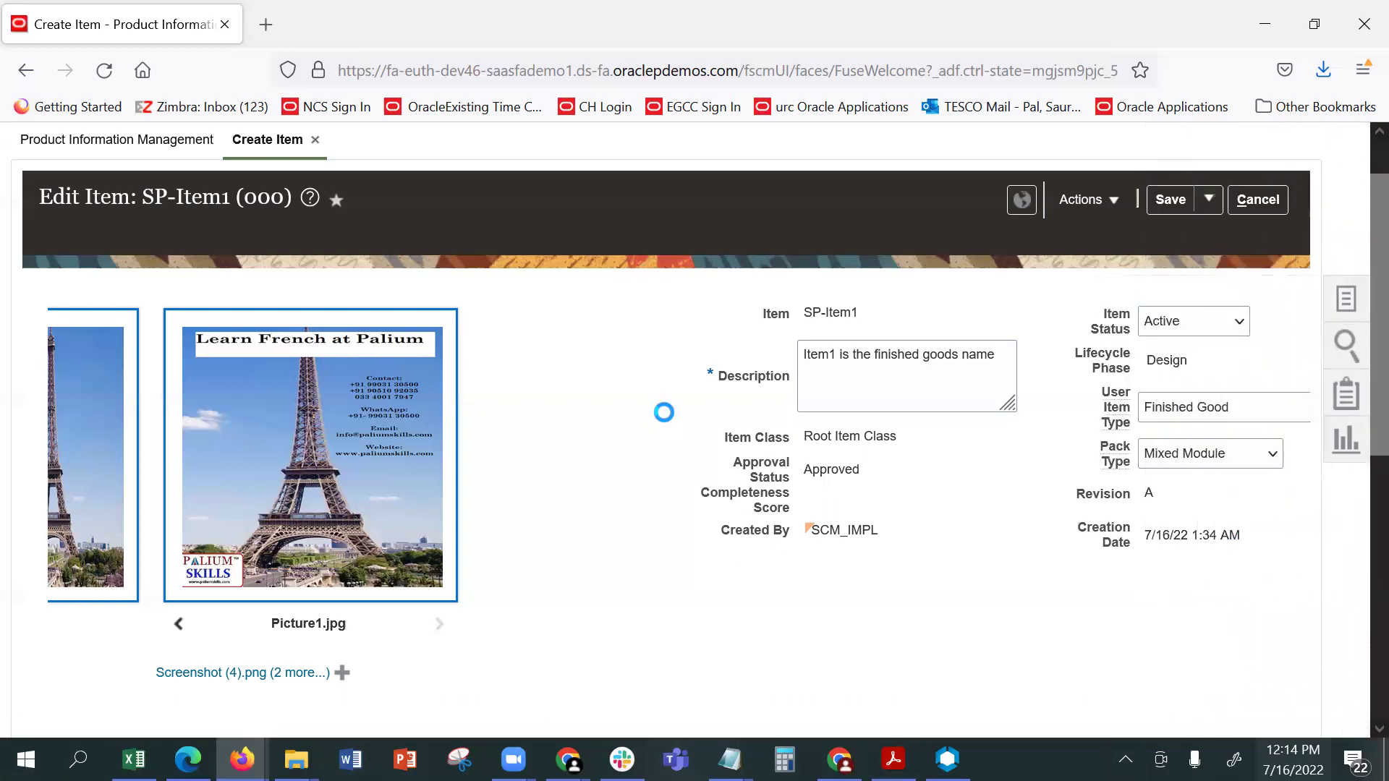
Read through the full list of Item Management, Data Governance and Data Consolidation tasks, and close the task list
left_click(1350, 301)
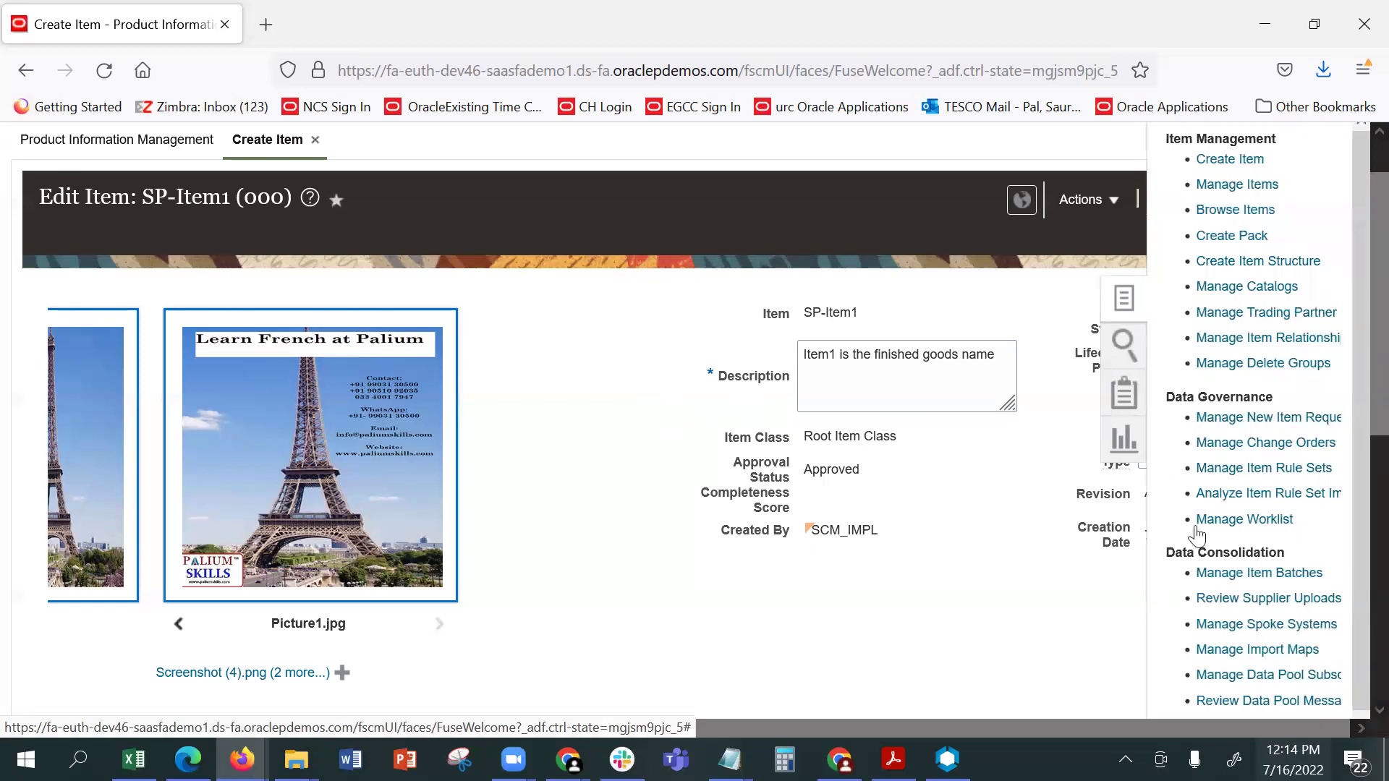
scroll(1082, 562, "down", 5)
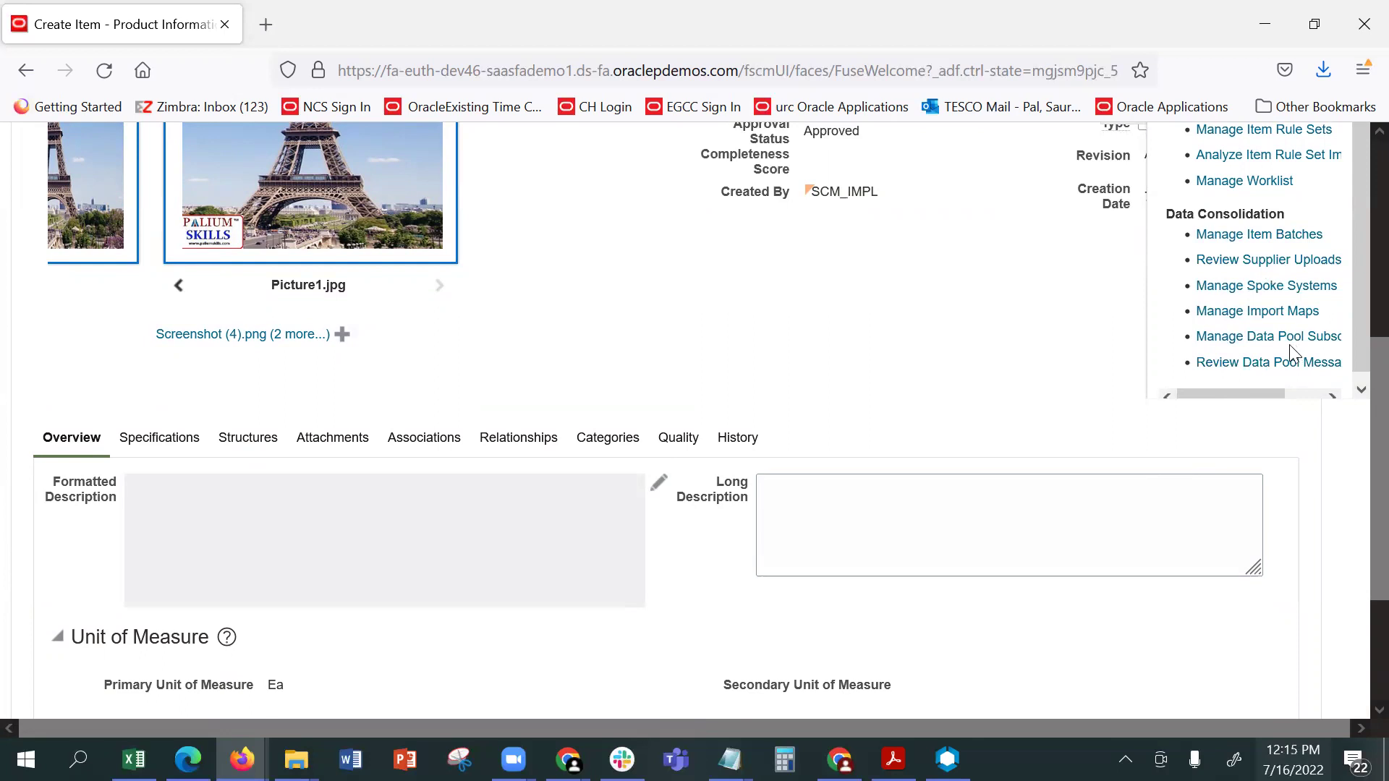
left_click(1311, 395)
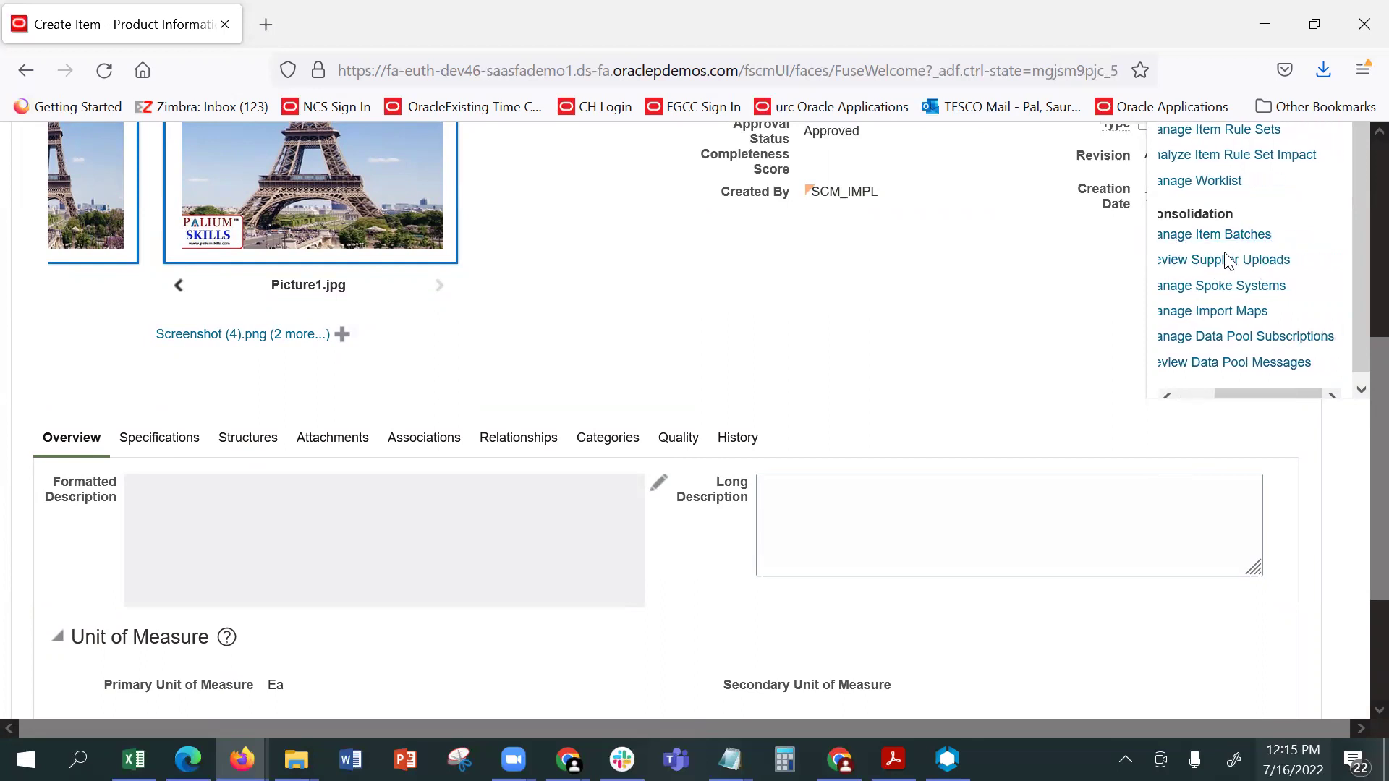
left_click_drag(1270, 396, 1250, 394)
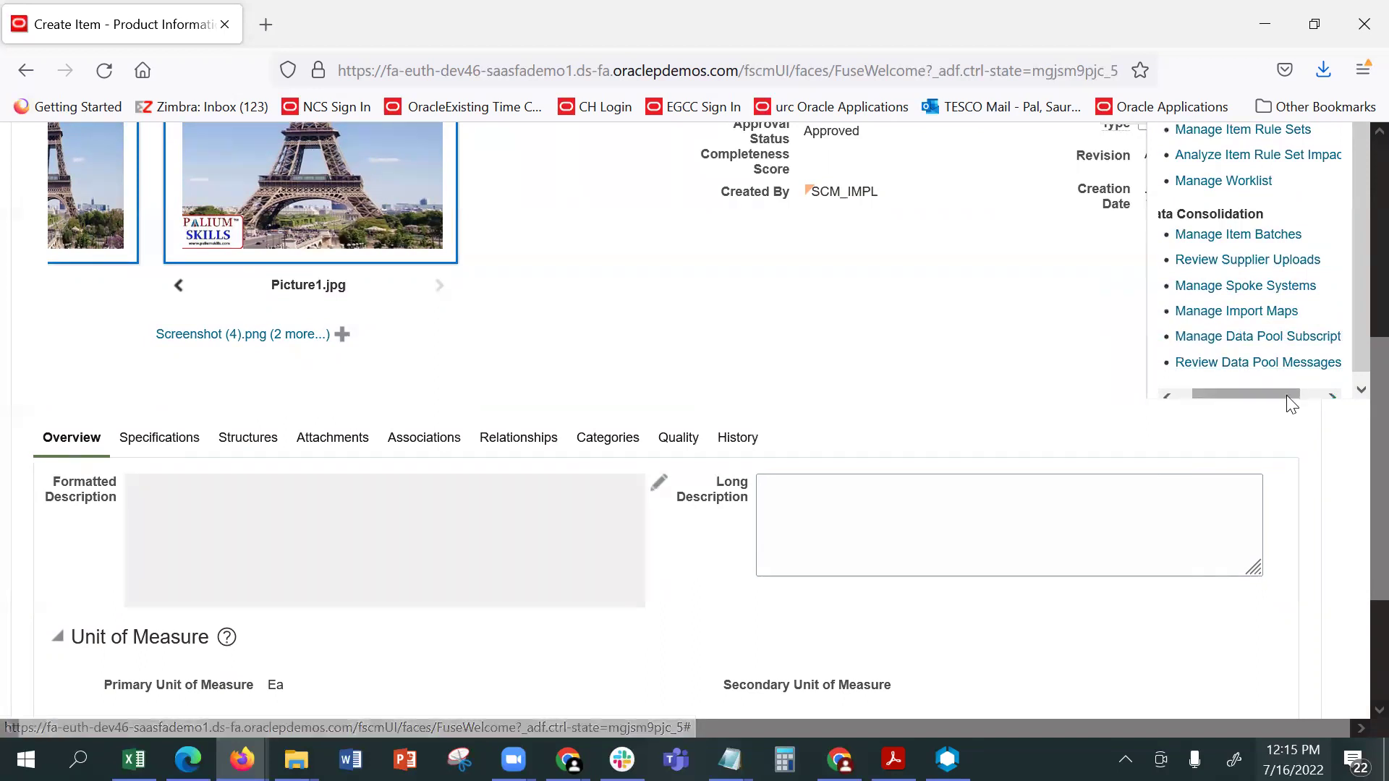
left_click_drag(1285, 393, 1256, 399)
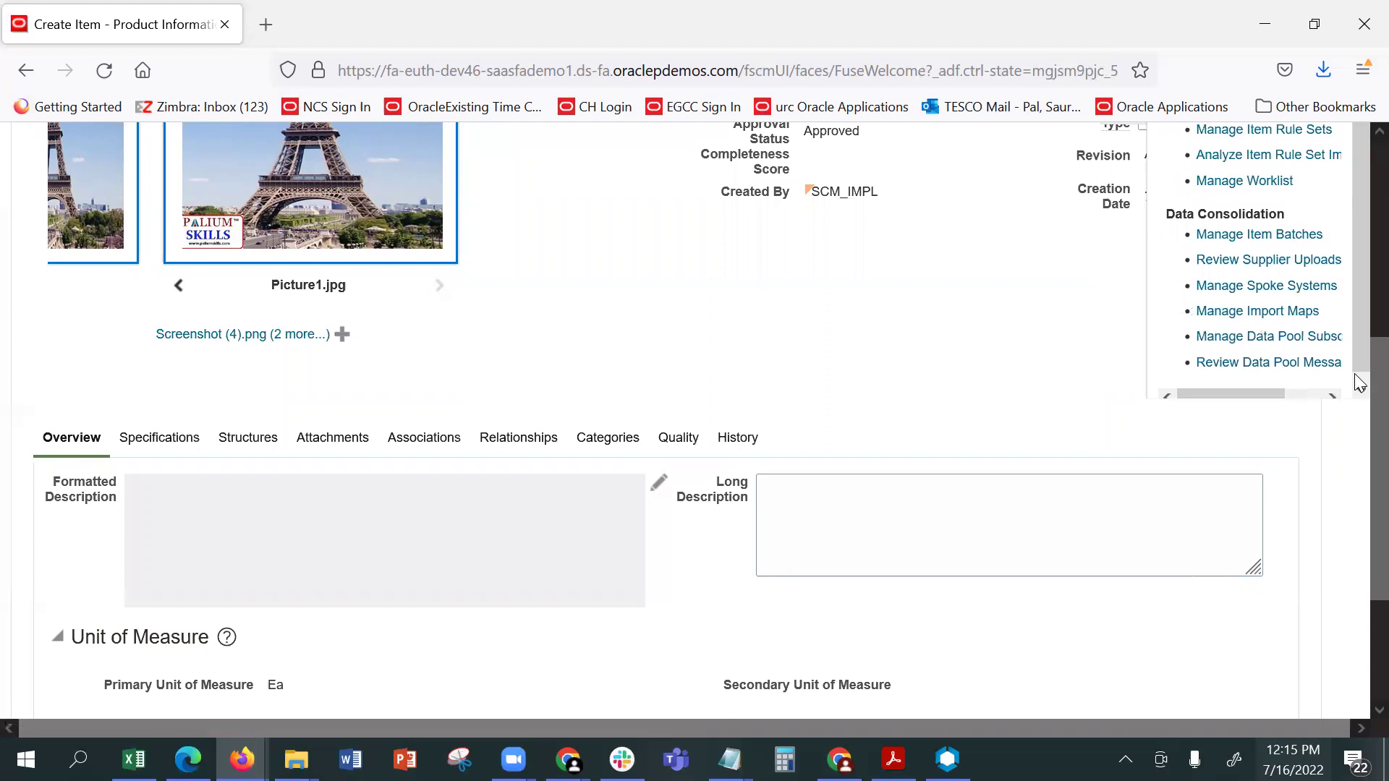
scroll(1355, 373, "up", 5)
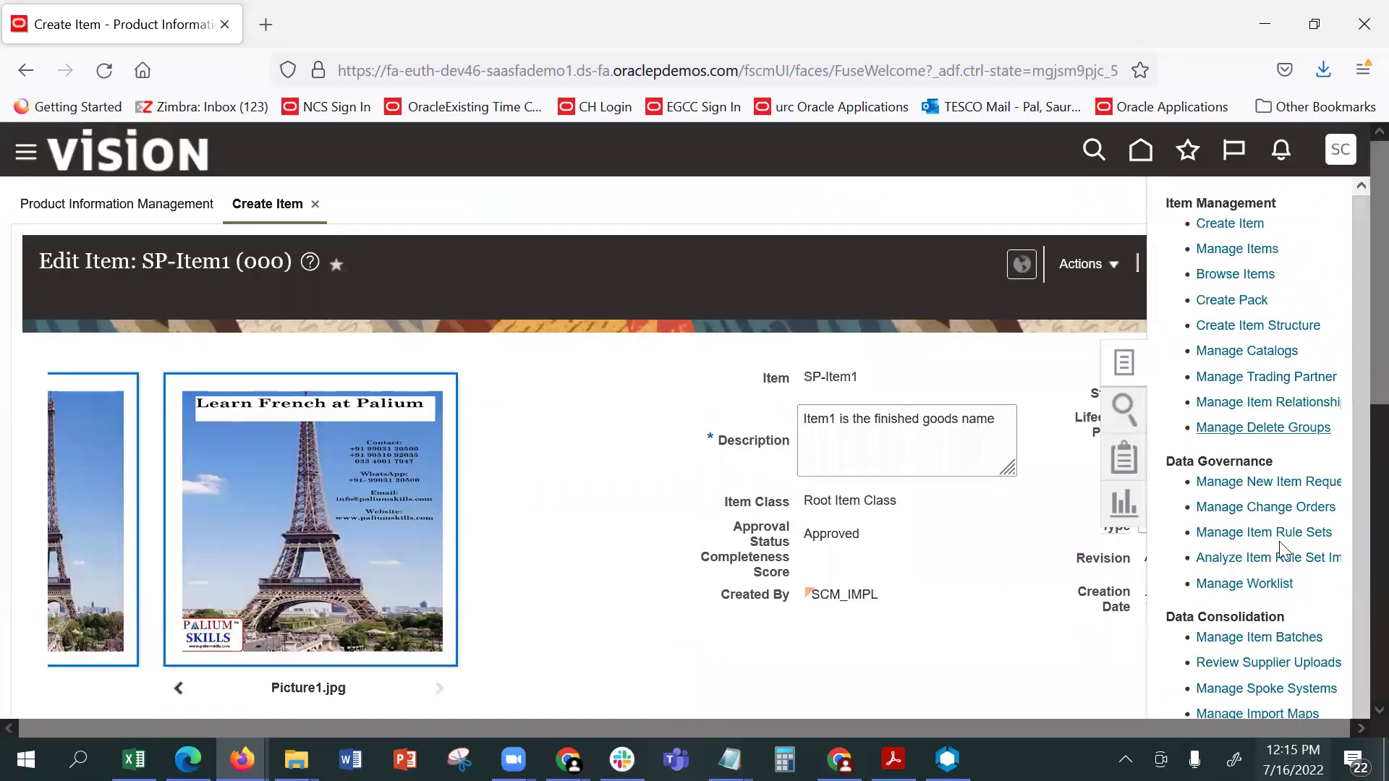
triple_click(1212, 617)
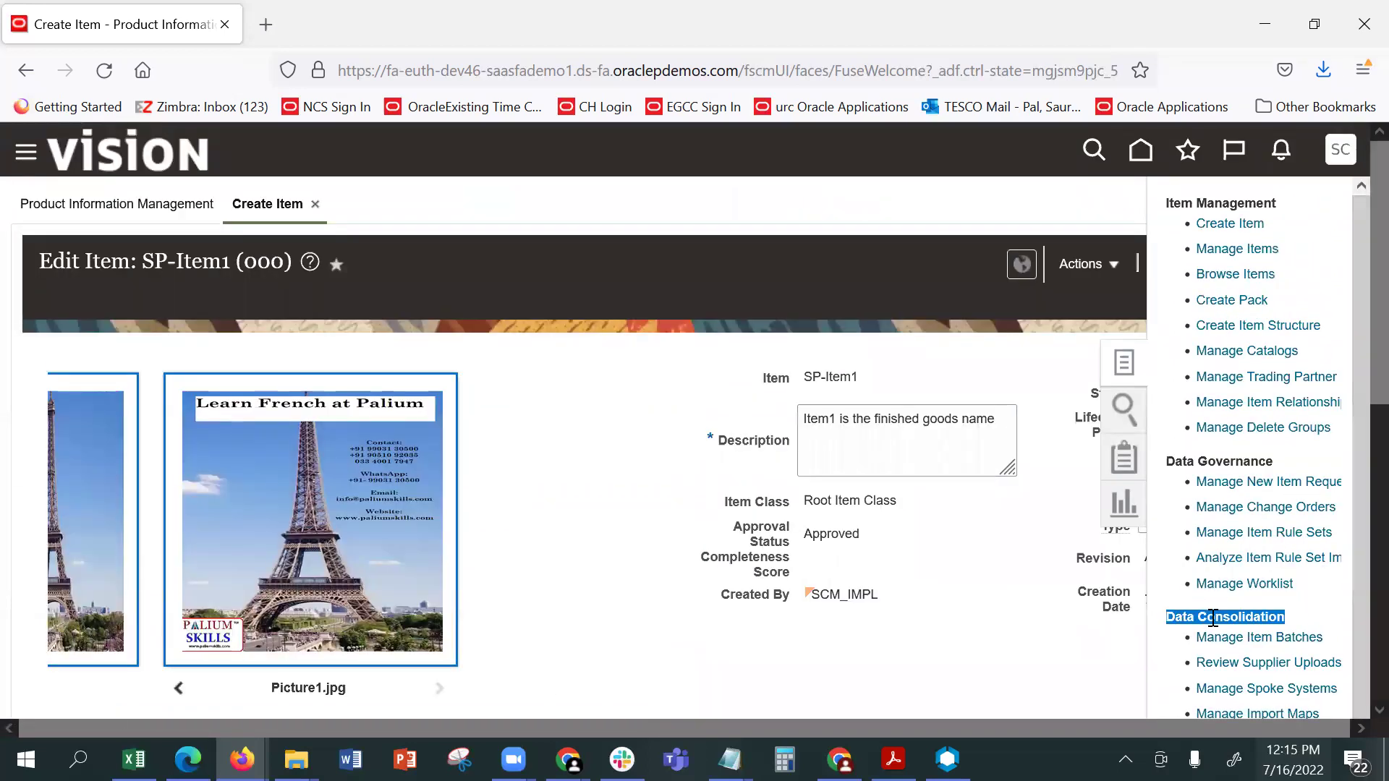
triple_click(1203, 461)
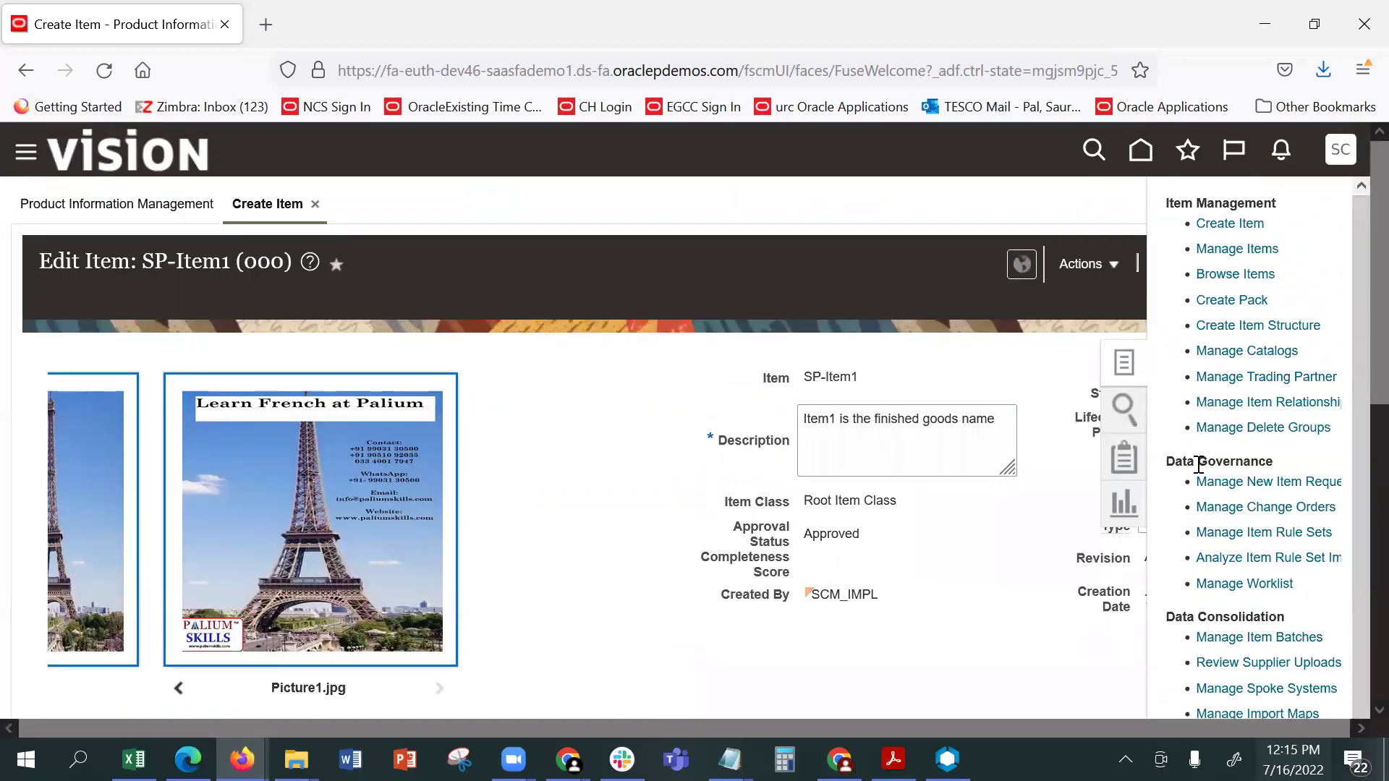
triple_click(1213, 204)
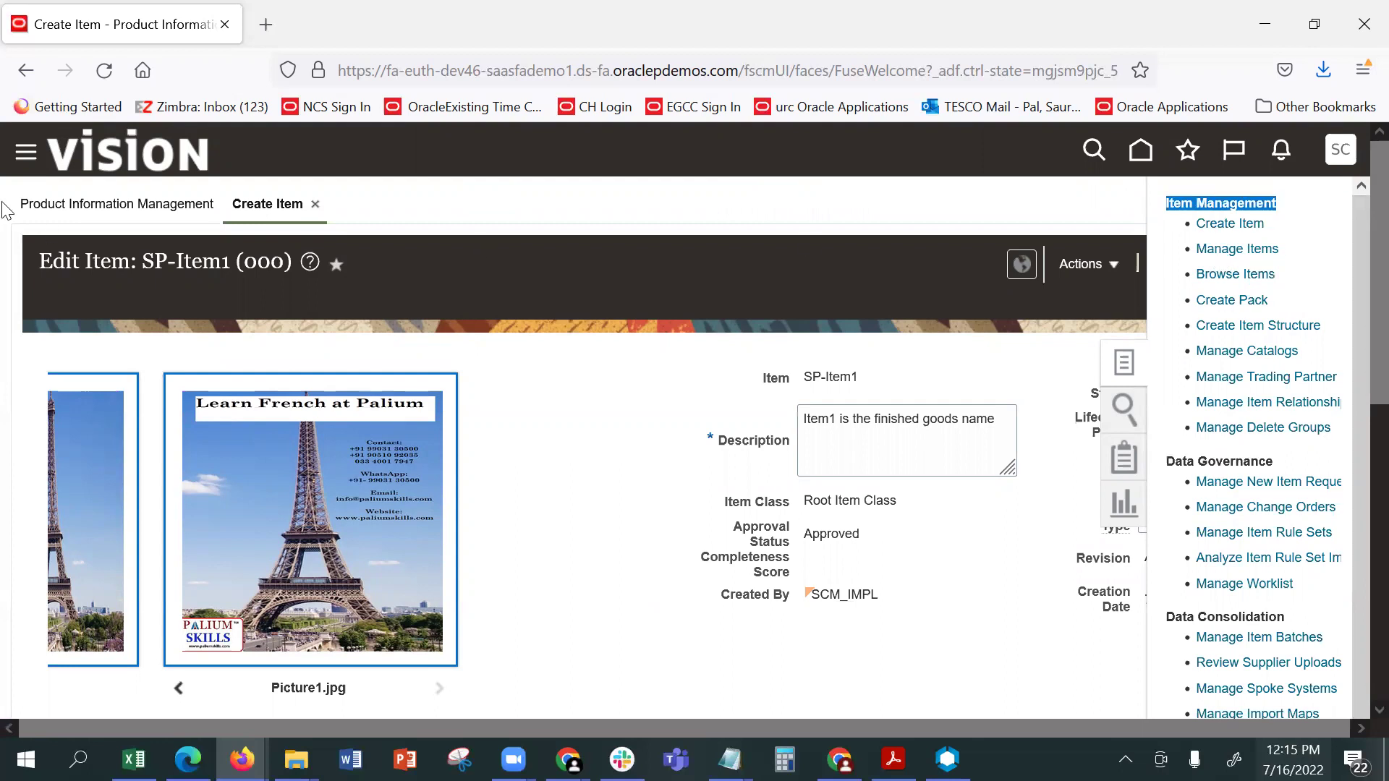
left_click(553, 208)
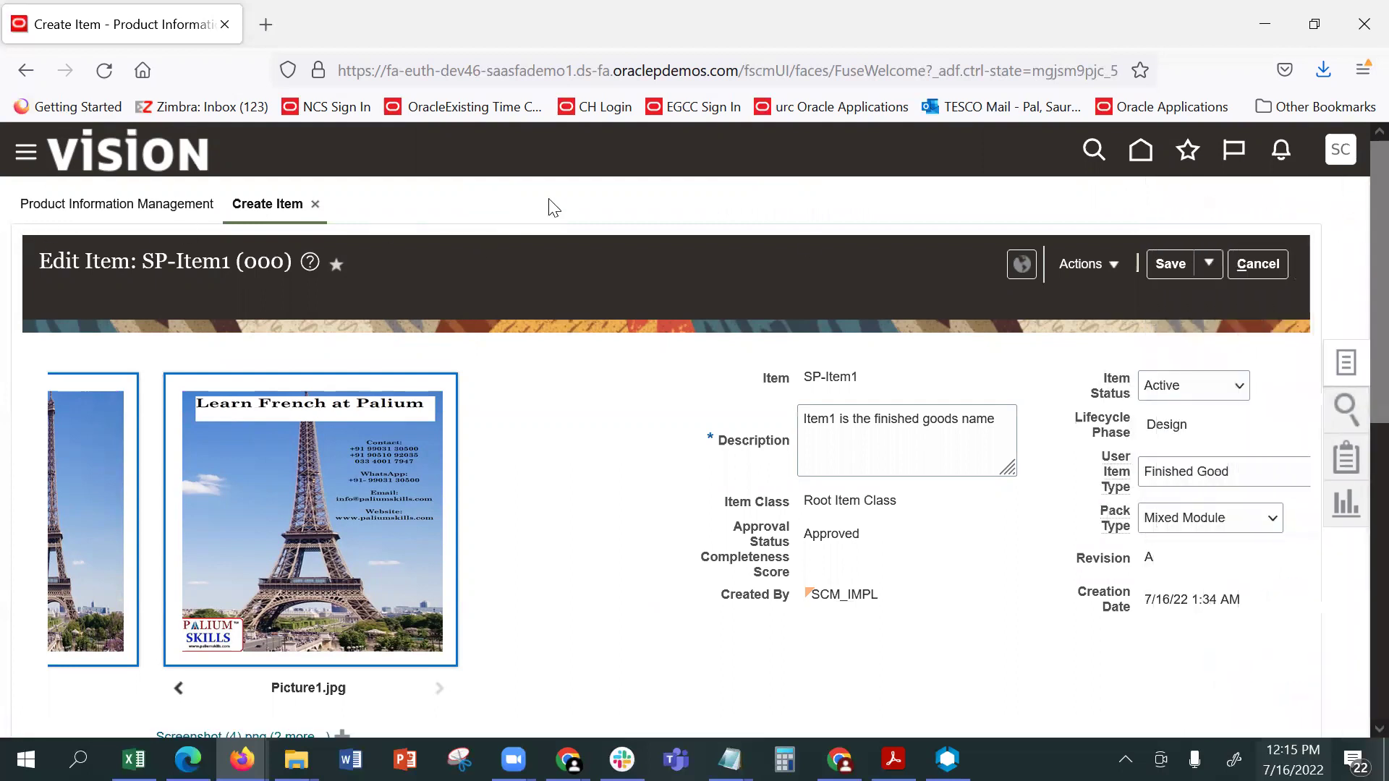
Save item SP-Item1 and open the Product Development work area from the home page
left_click(1182, 264)
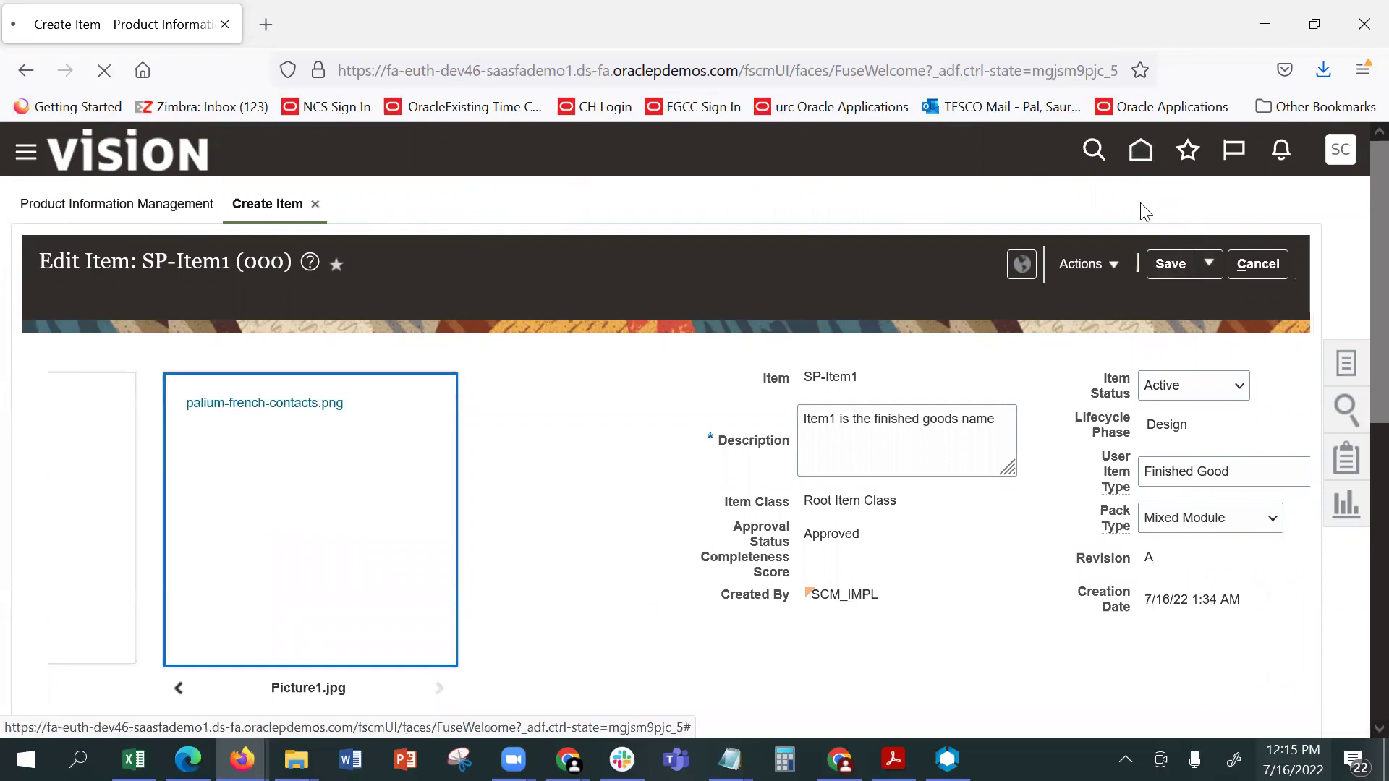
left_click(1163, 265)
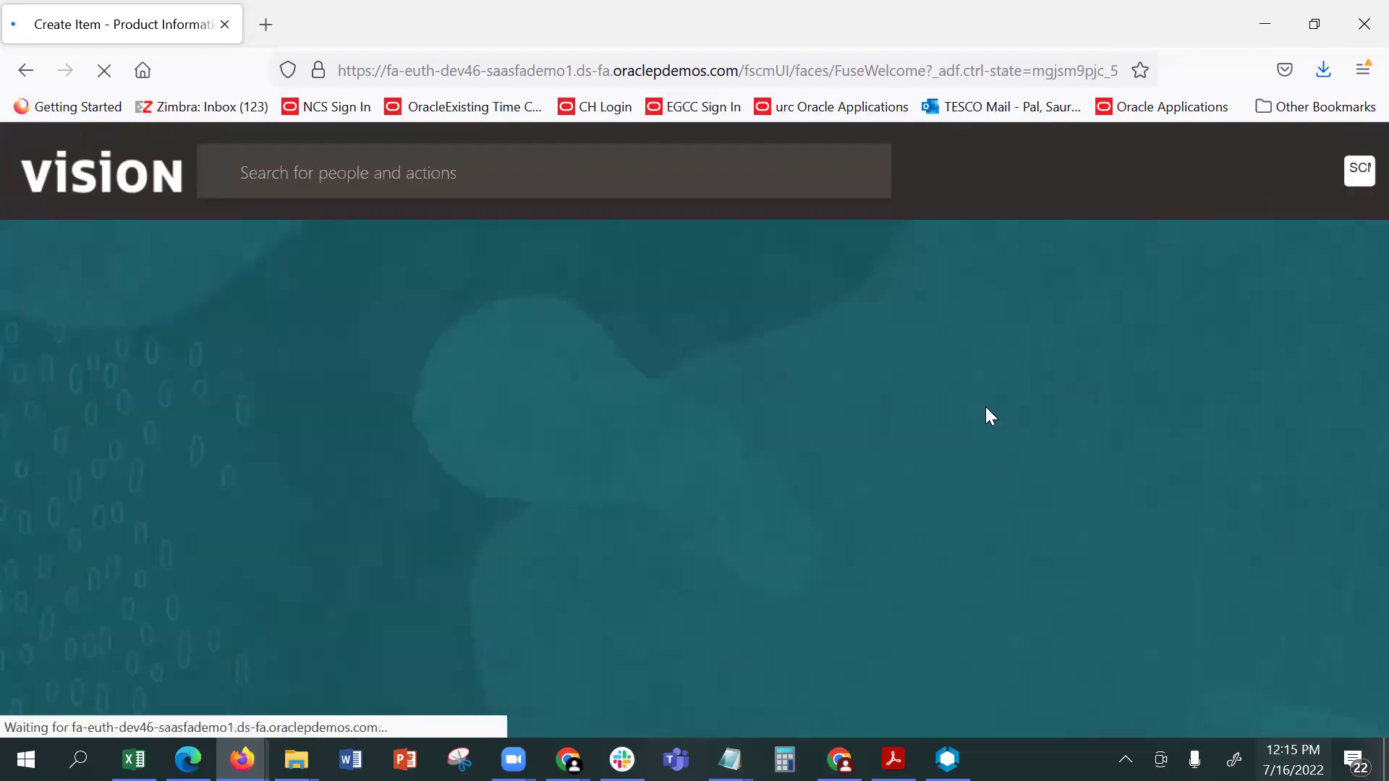
scroll(987, 409, "down", 4)
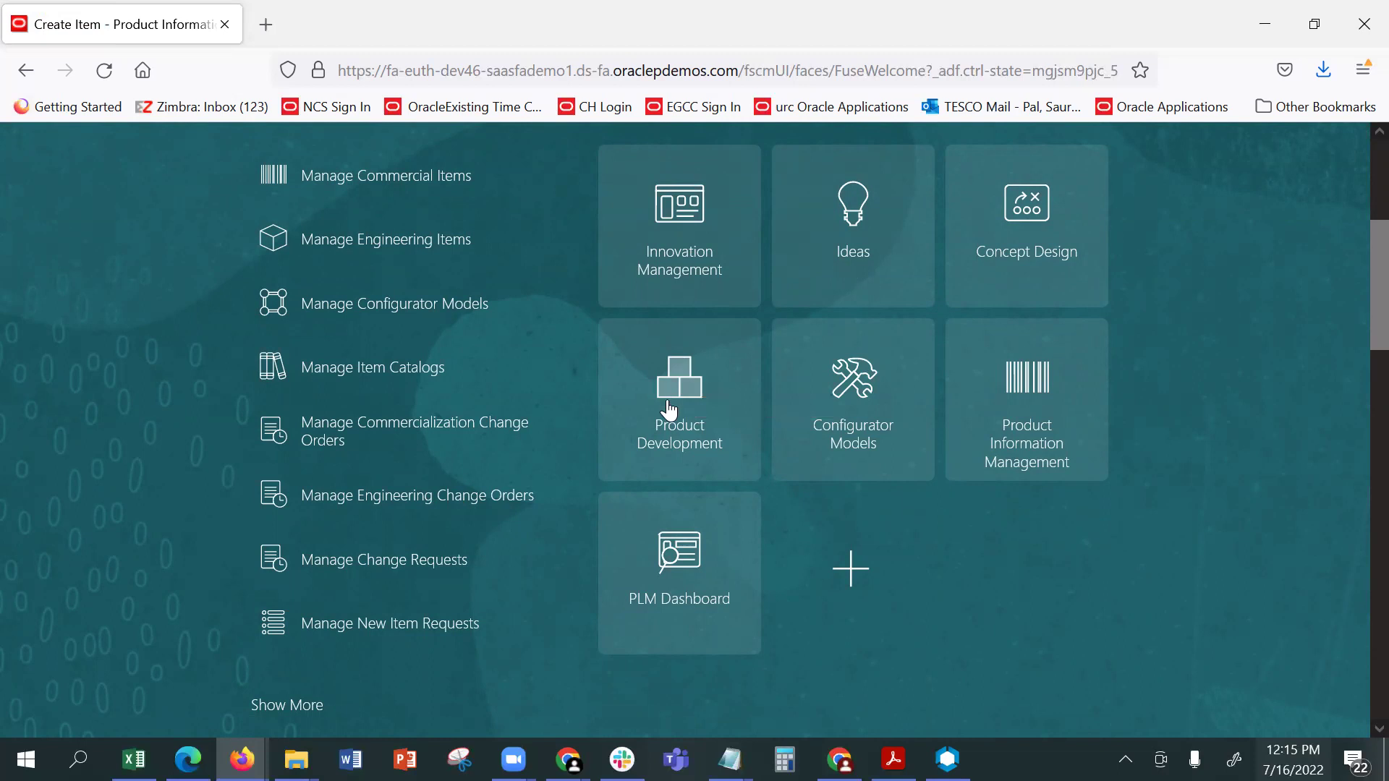
left_click(685, 424)
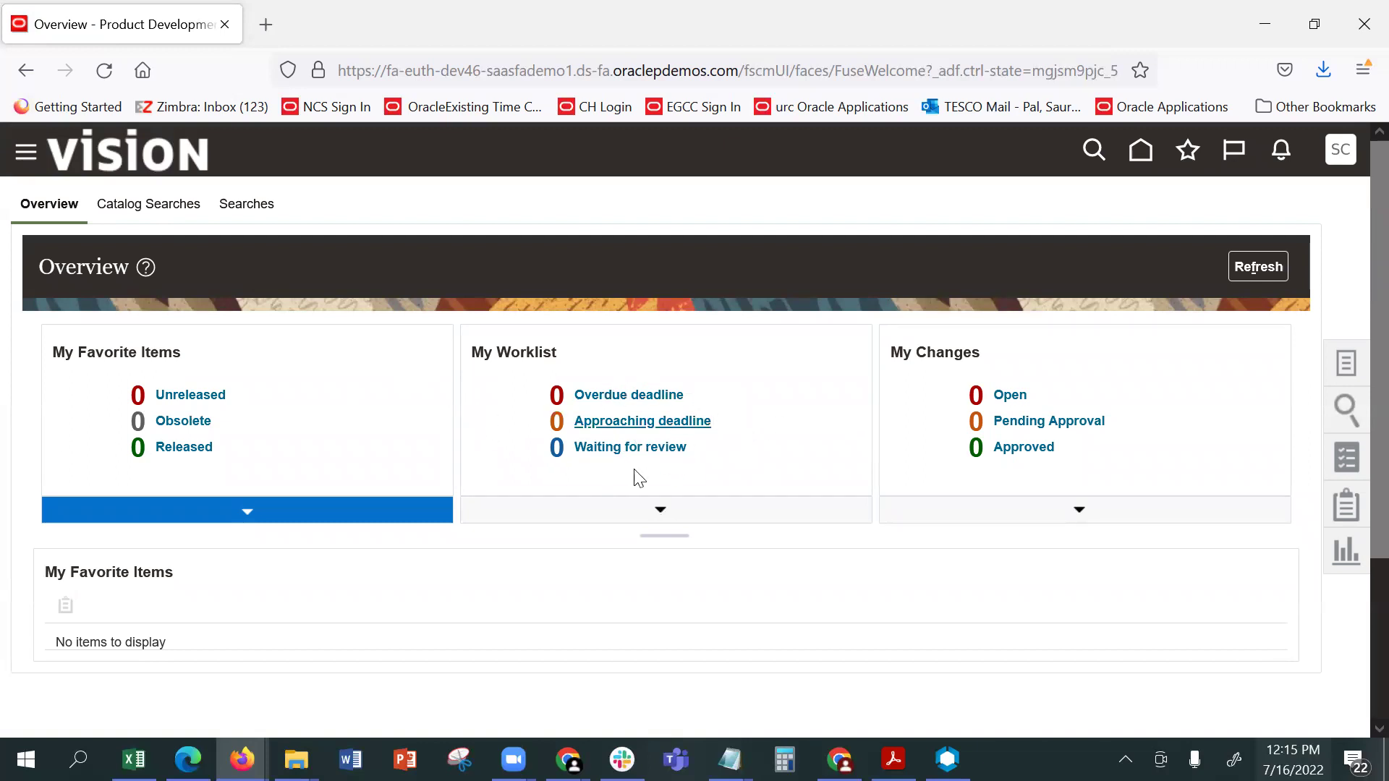
Start creating a new item in Product Development with the class Sentinel Servers
left_click(1349, 370)
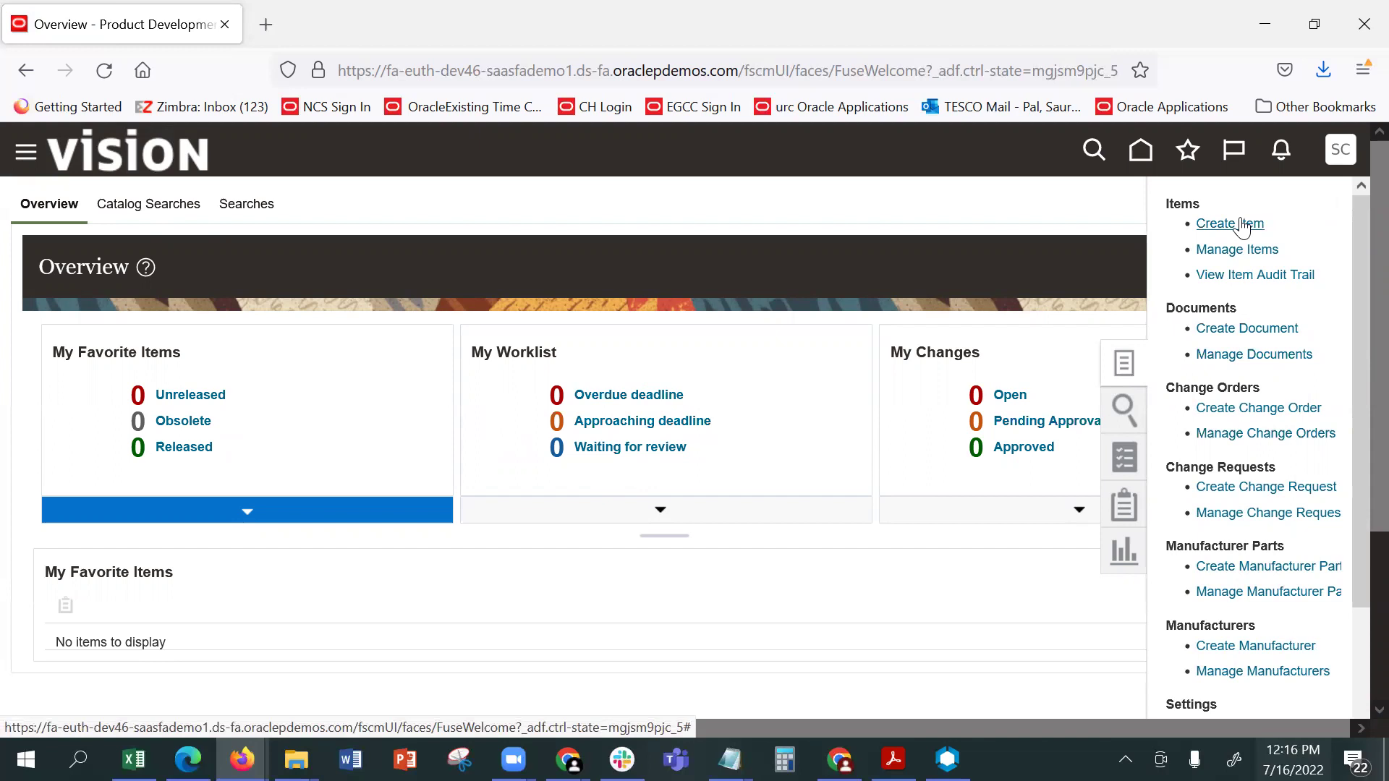
left_click(1240, 224)
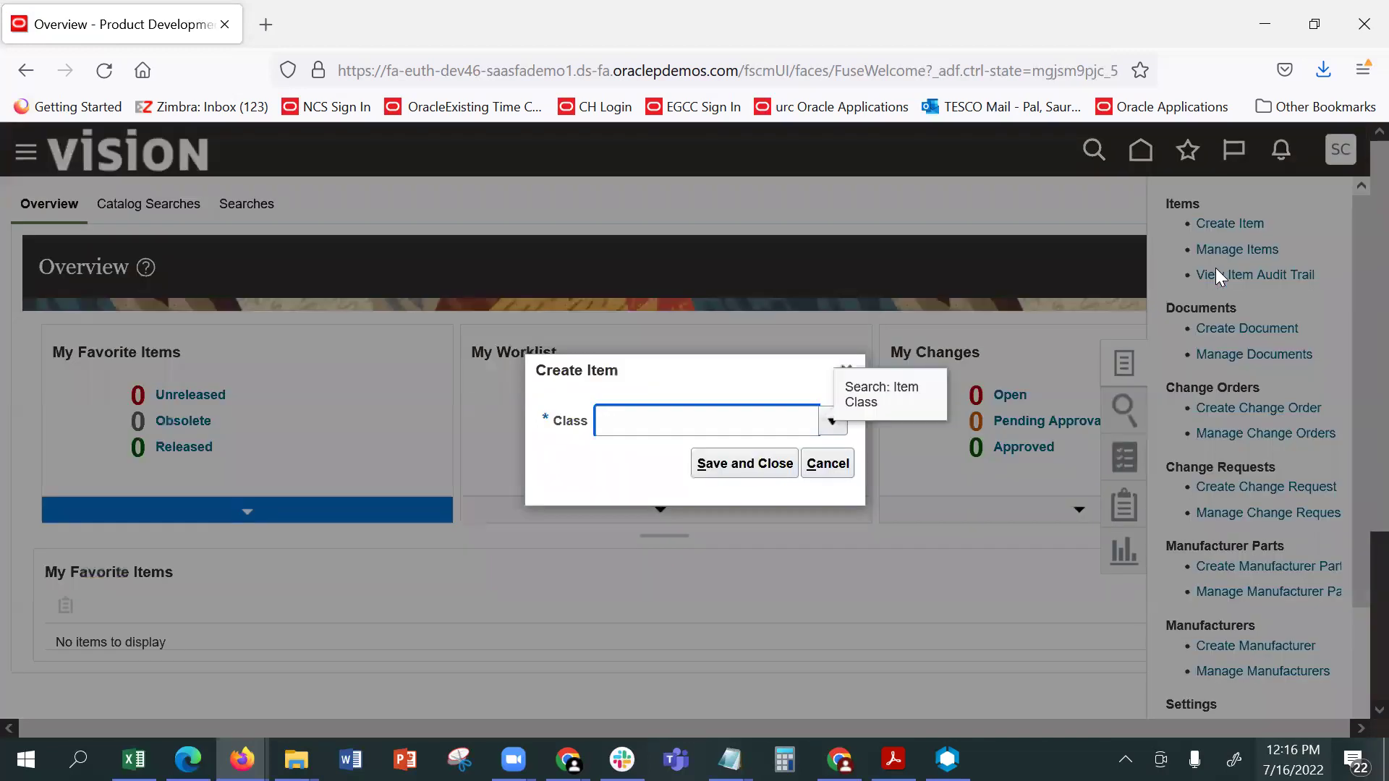
left_click(834, 424)
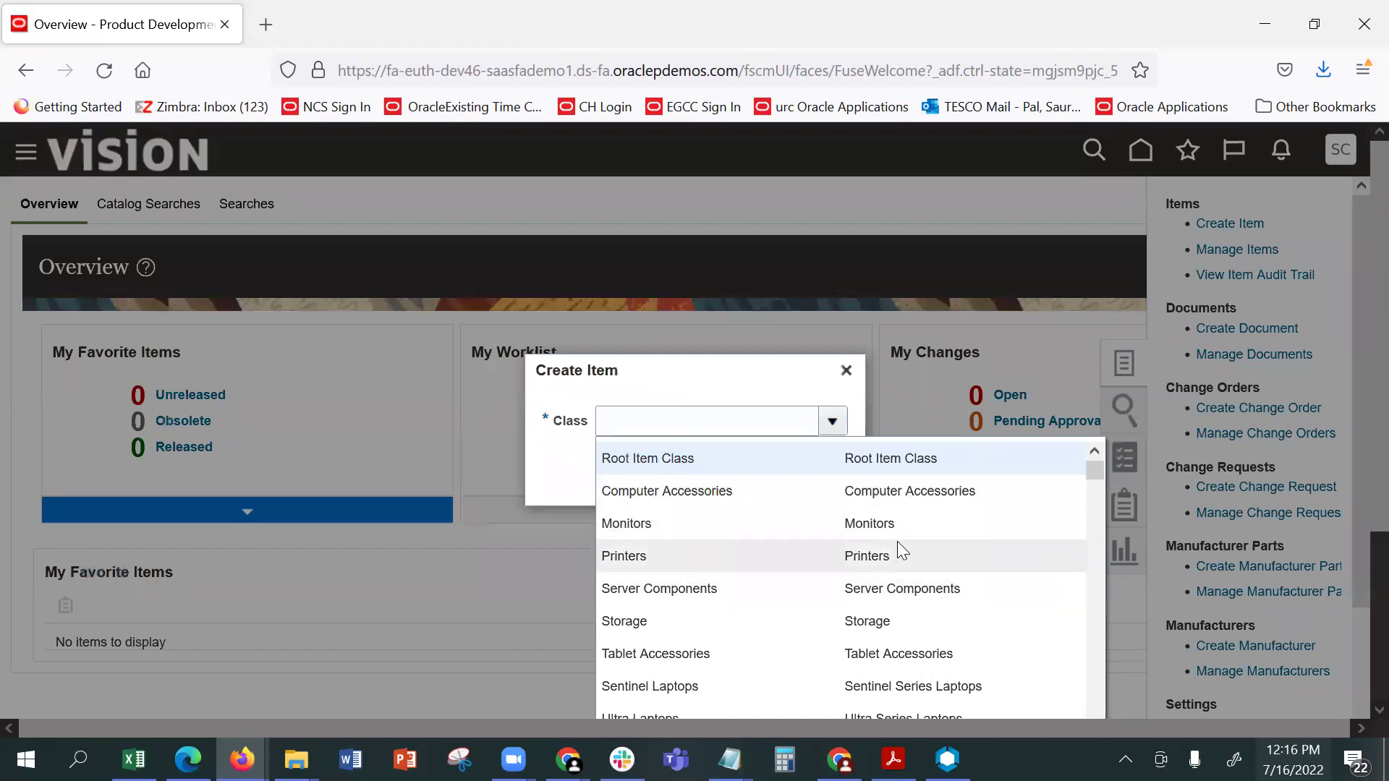
scroll(898, 594, "down", 2)
scroll(897, 595, "down", 2)
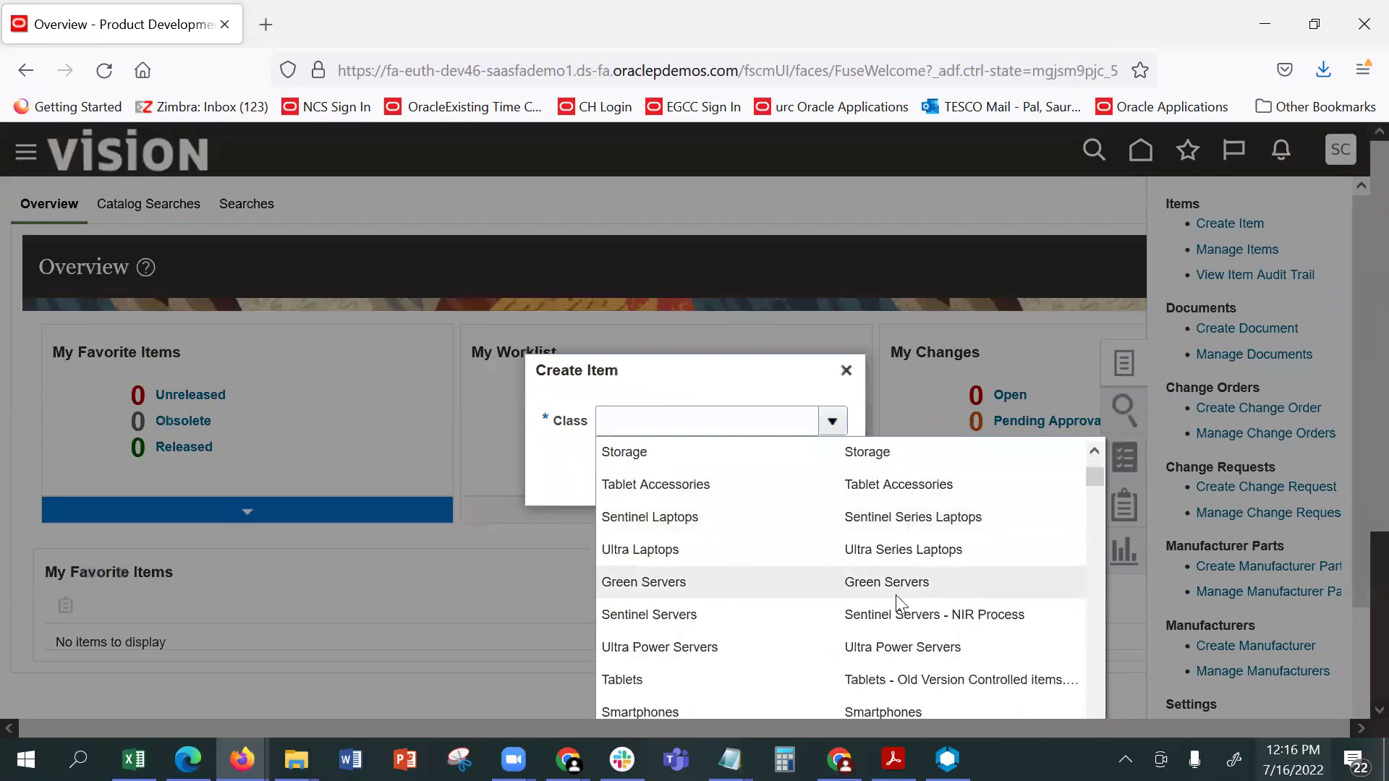
left_click(909, 621)
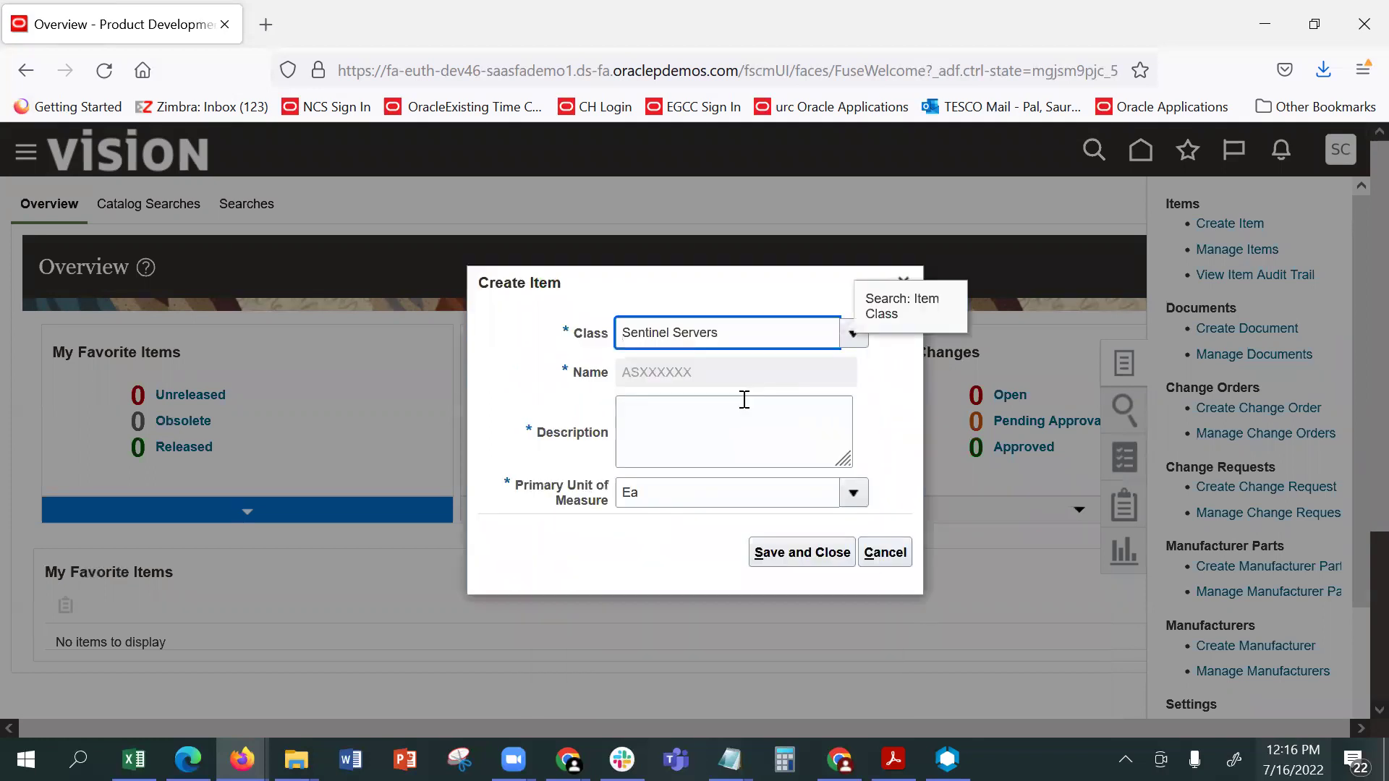
Enter "server config" as the Sentinel Servers item's description and save the new item
left_click(646, 375)
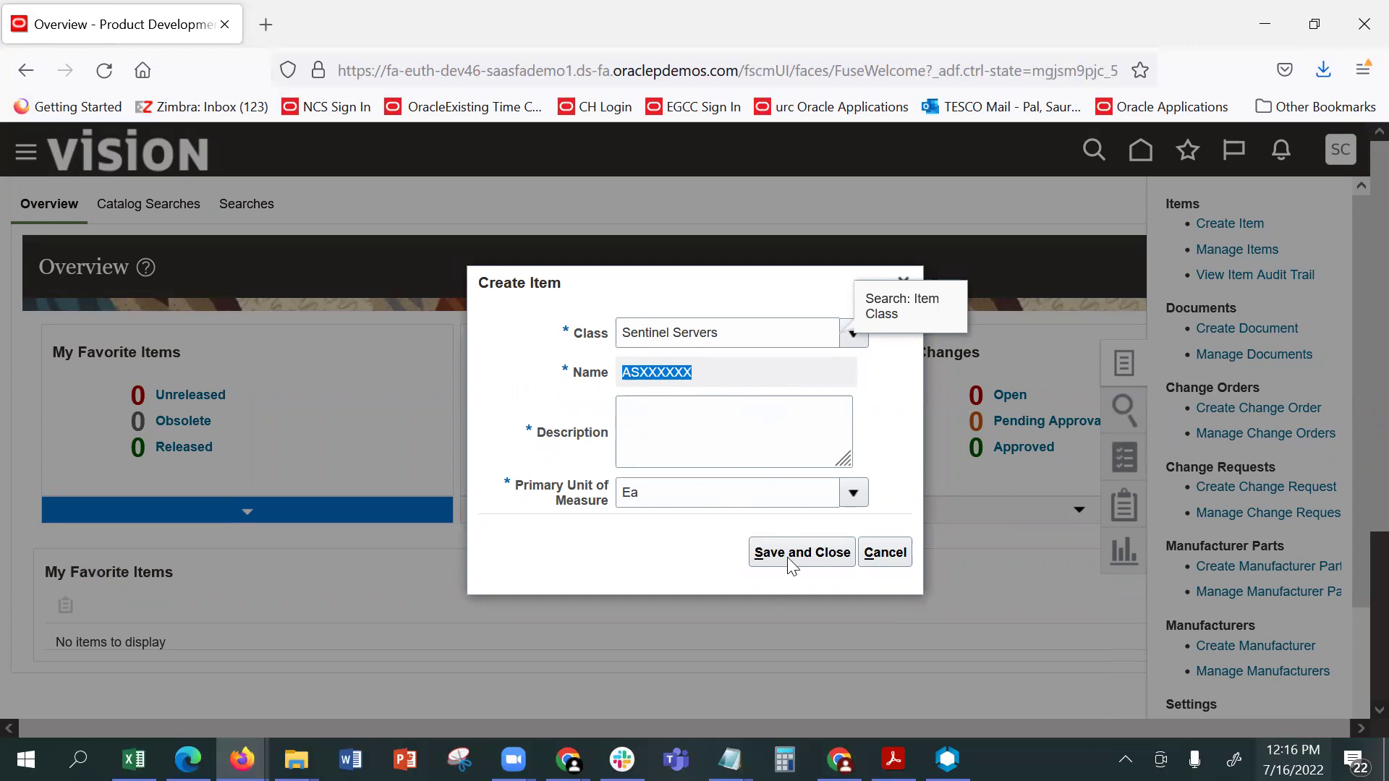
left_click(686, 432)
type("server ")
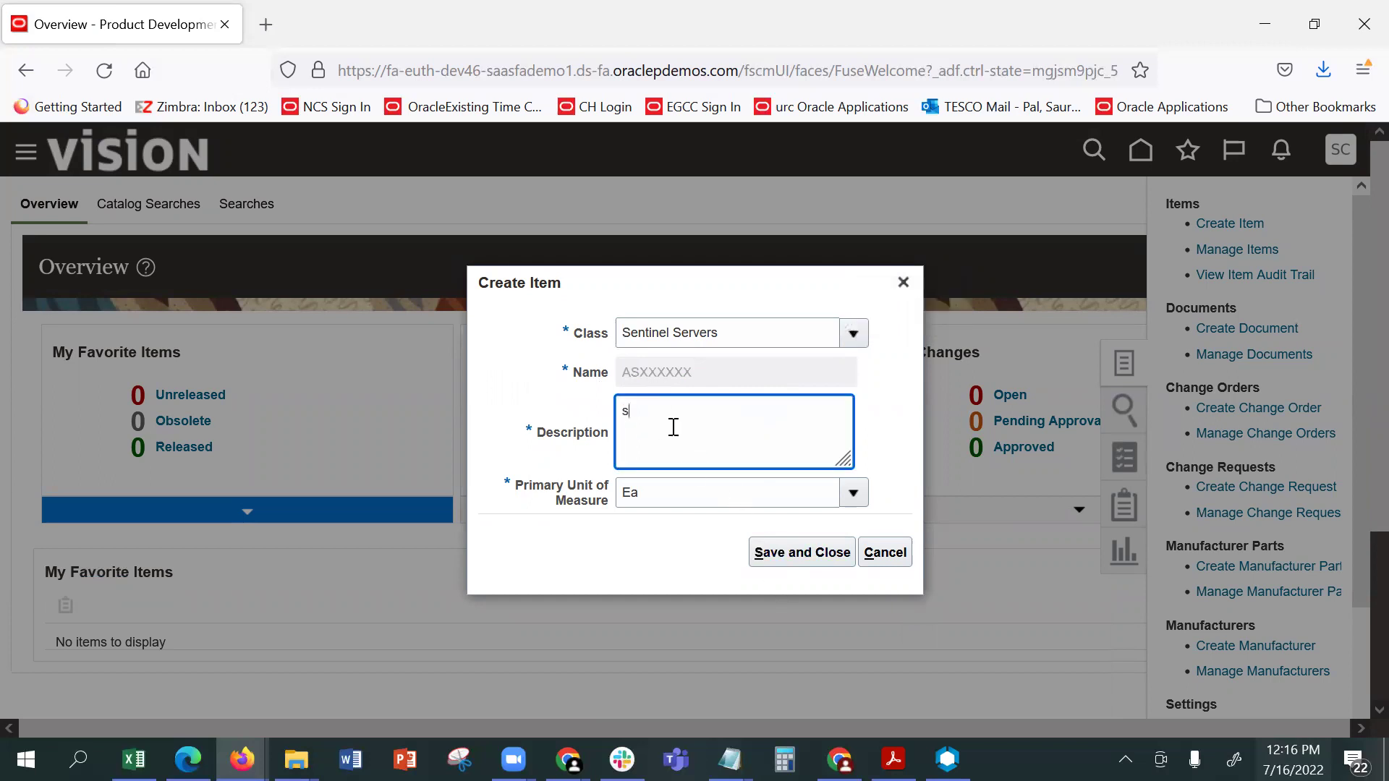
type("config")
left_click(802, 556)
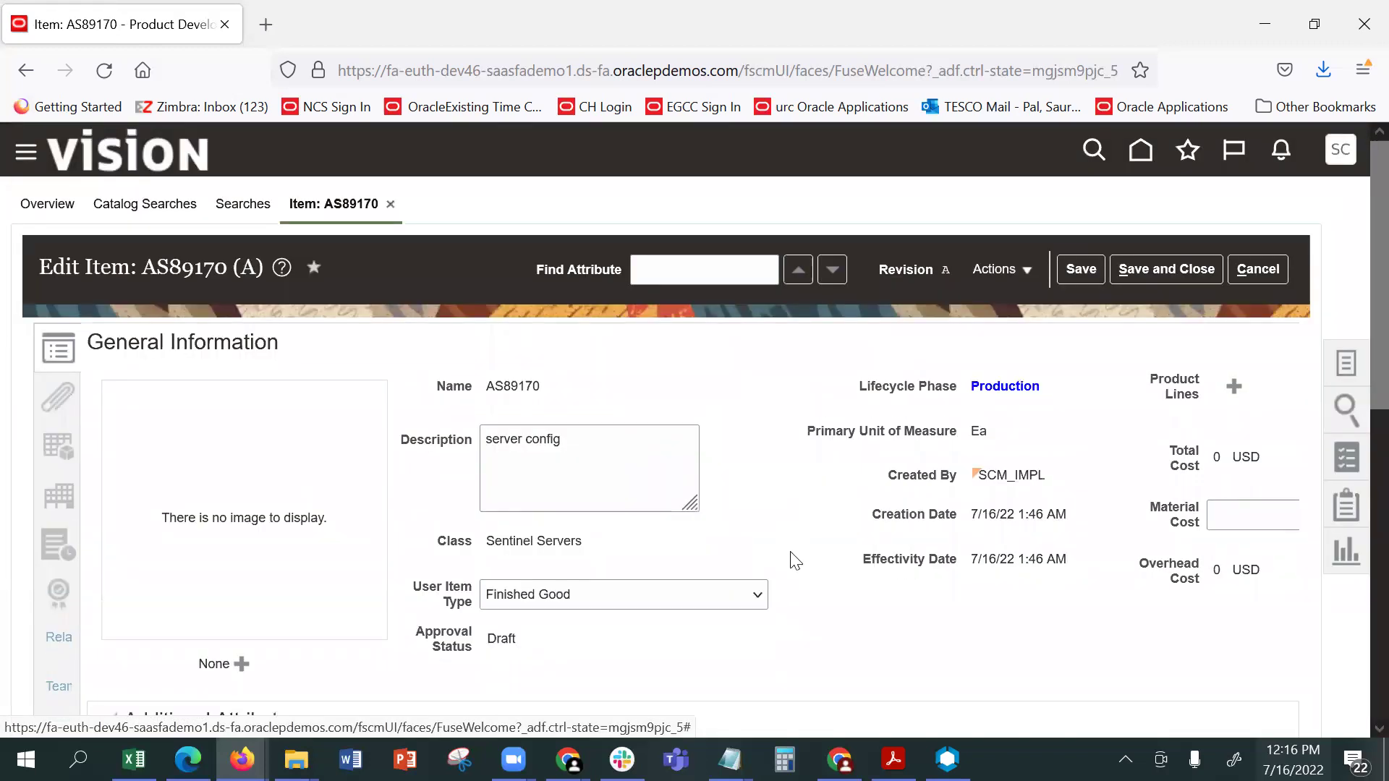
Review the new server item's general information and additional attributes, and view its attachments
scroll(329, 454, "down", 5)
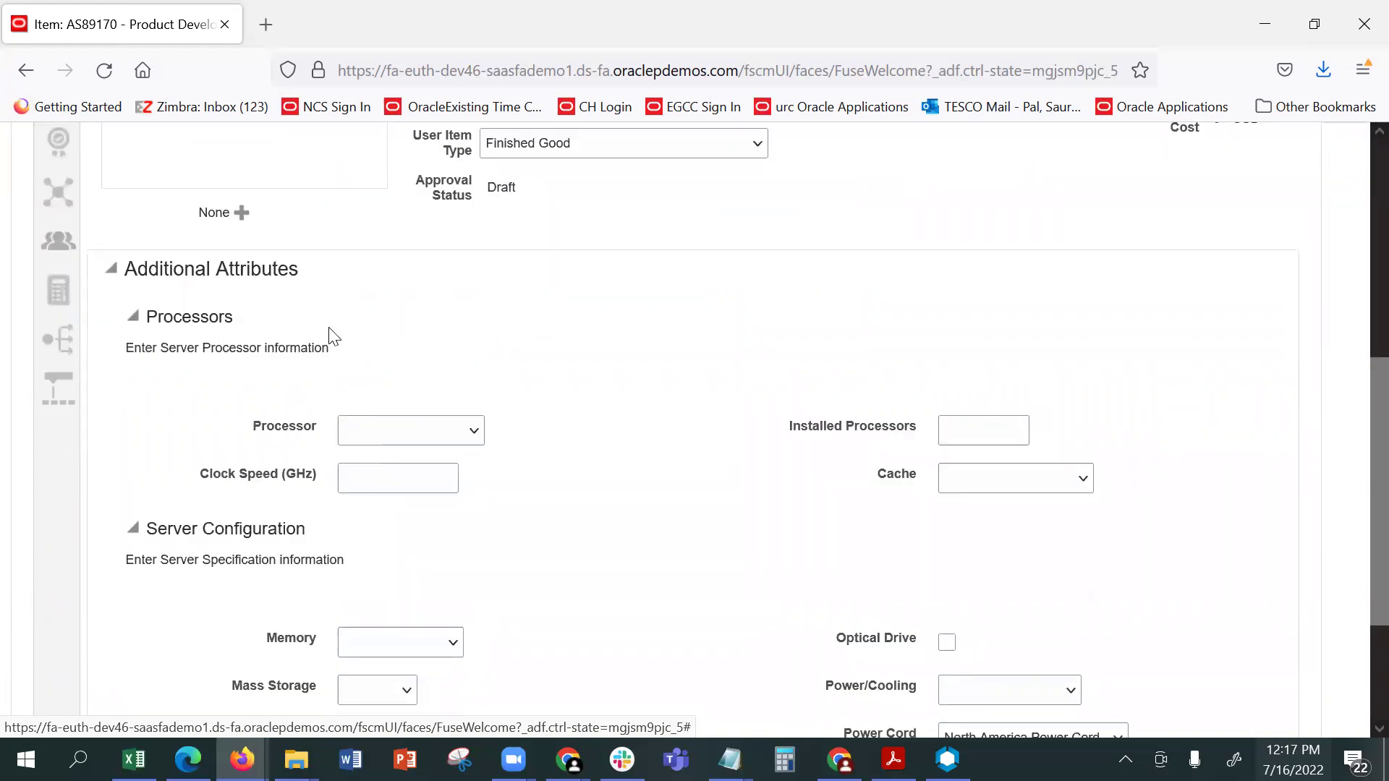
scroll(329, 336, "up", 4)
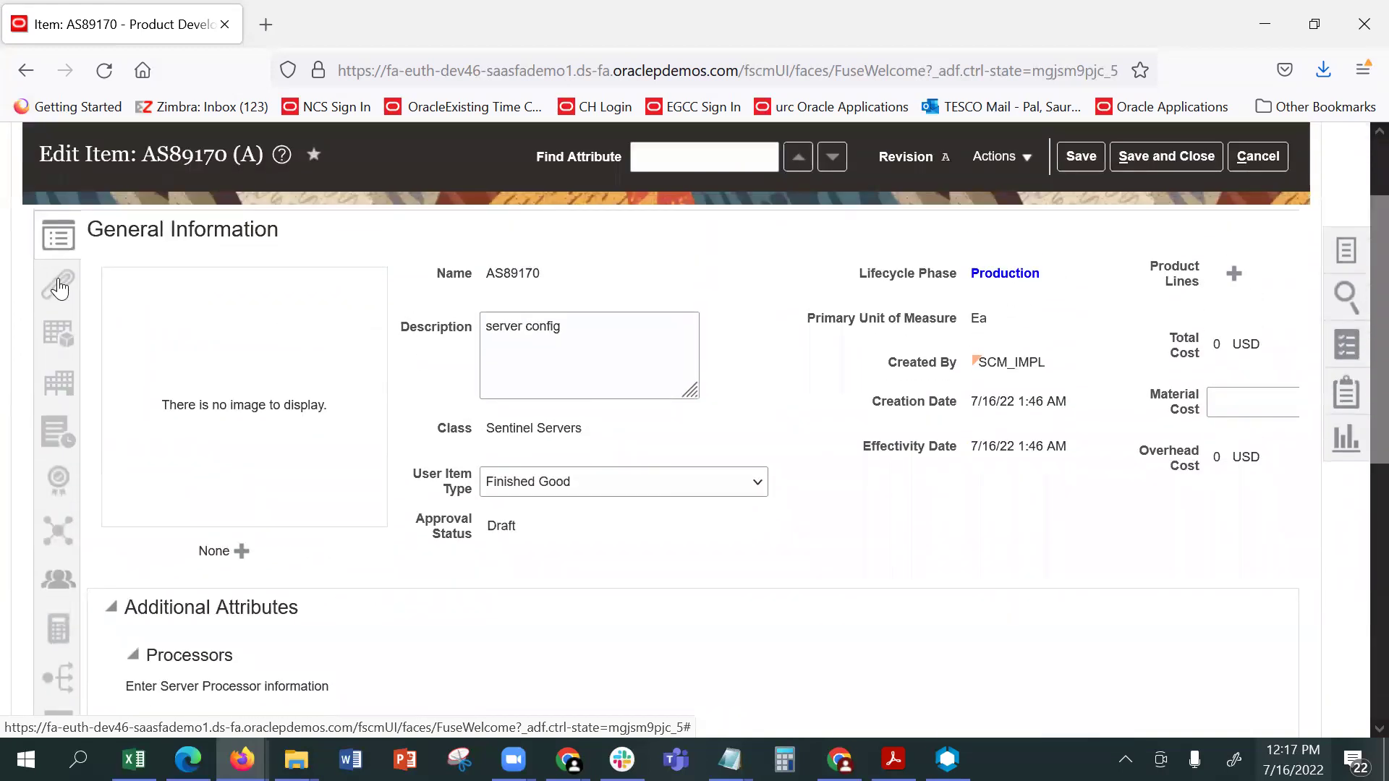
left_click(59, 287)
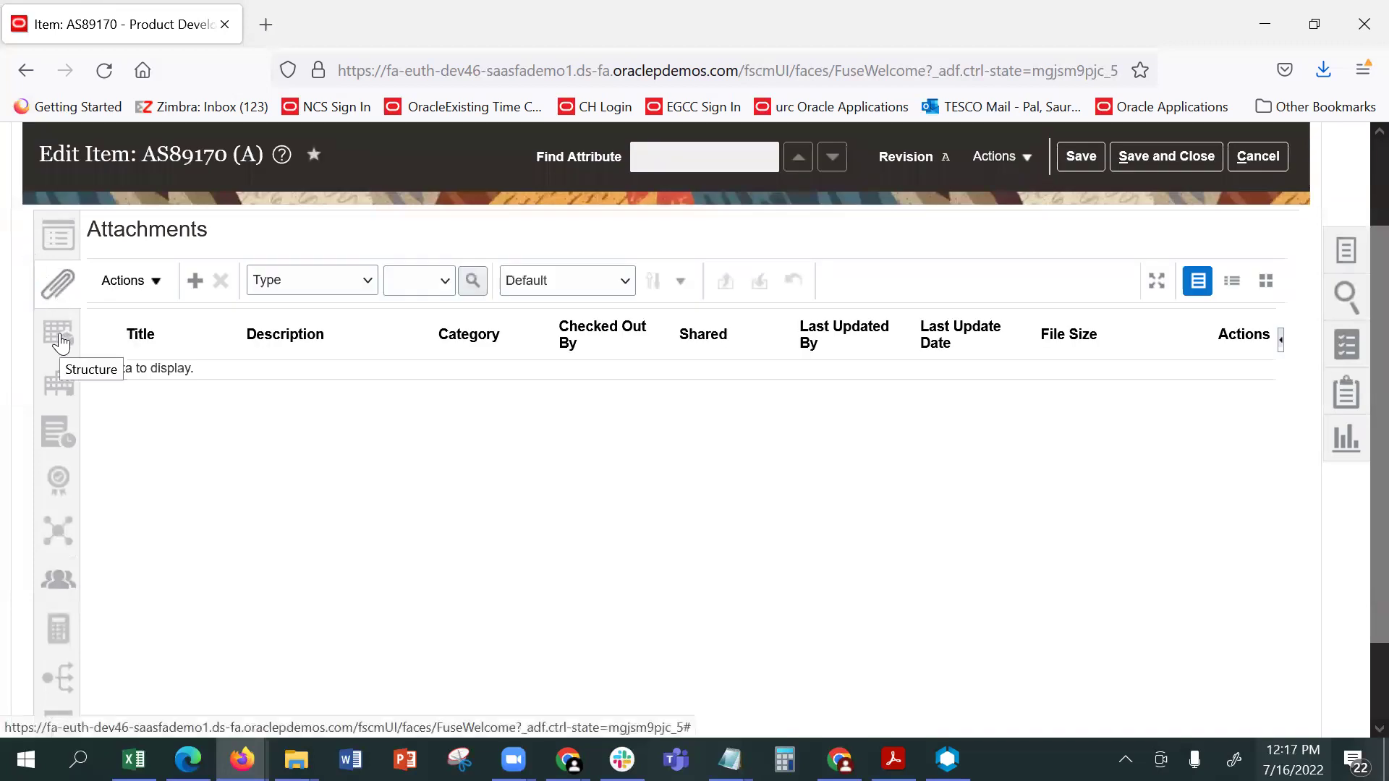
Create a component of class Sentinel Laptops with the description "server" in the server item's structure
left_click(60, 336)
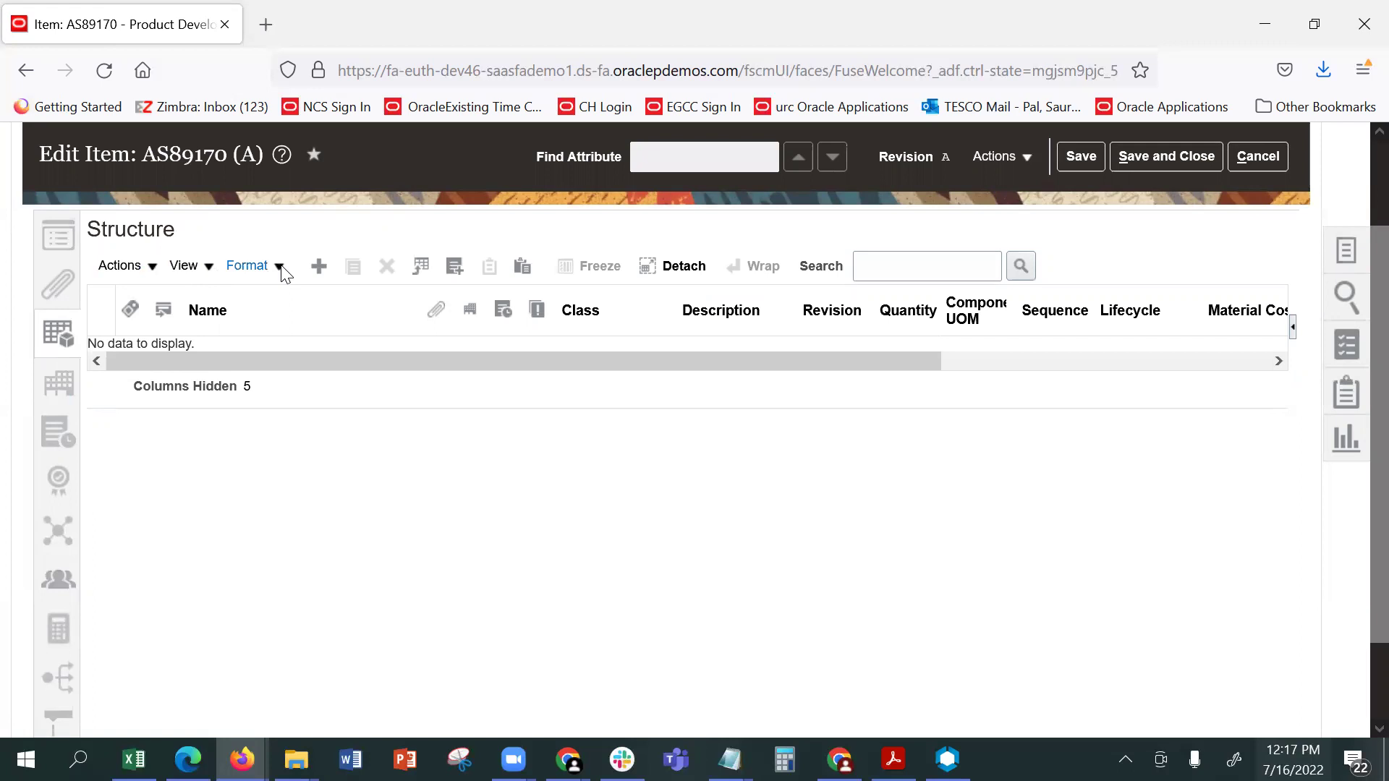
left_click(319, 267)
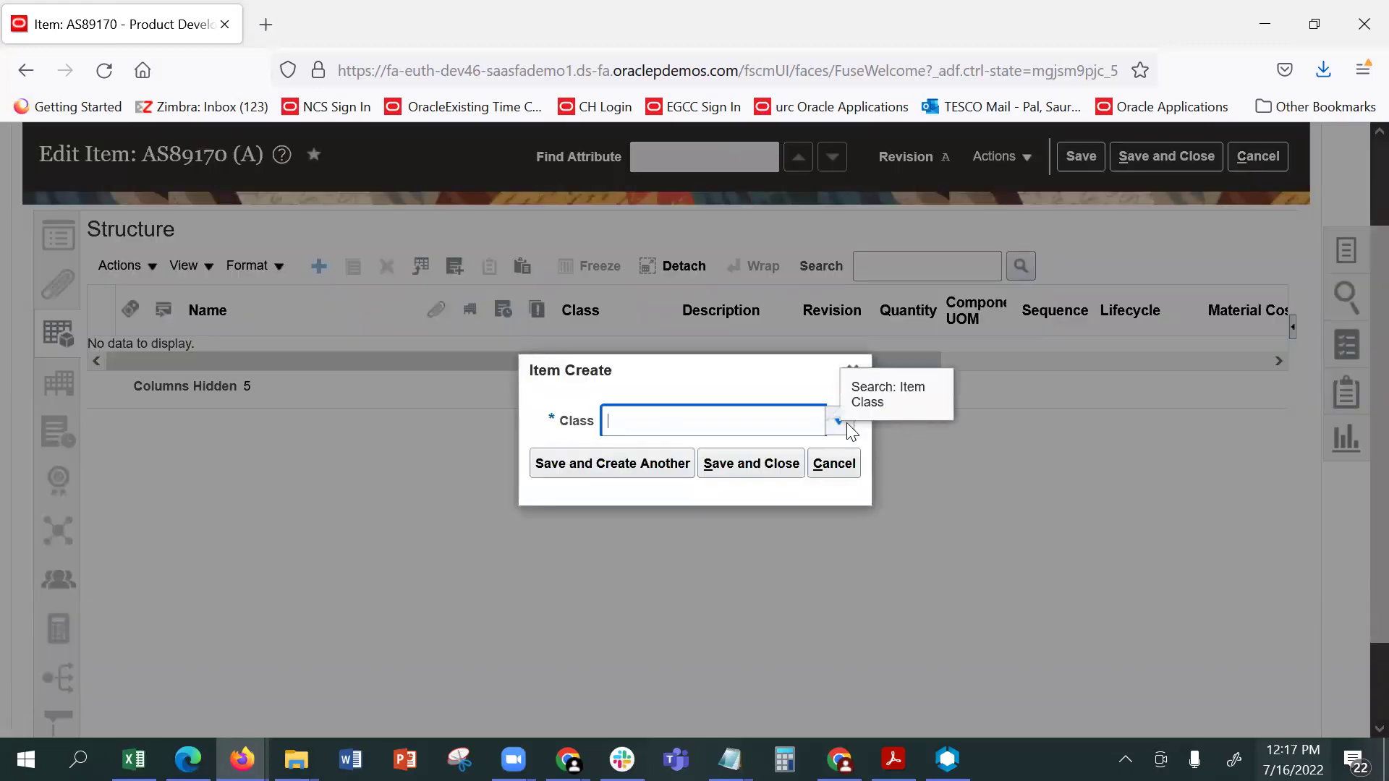
left_click(846, 424)
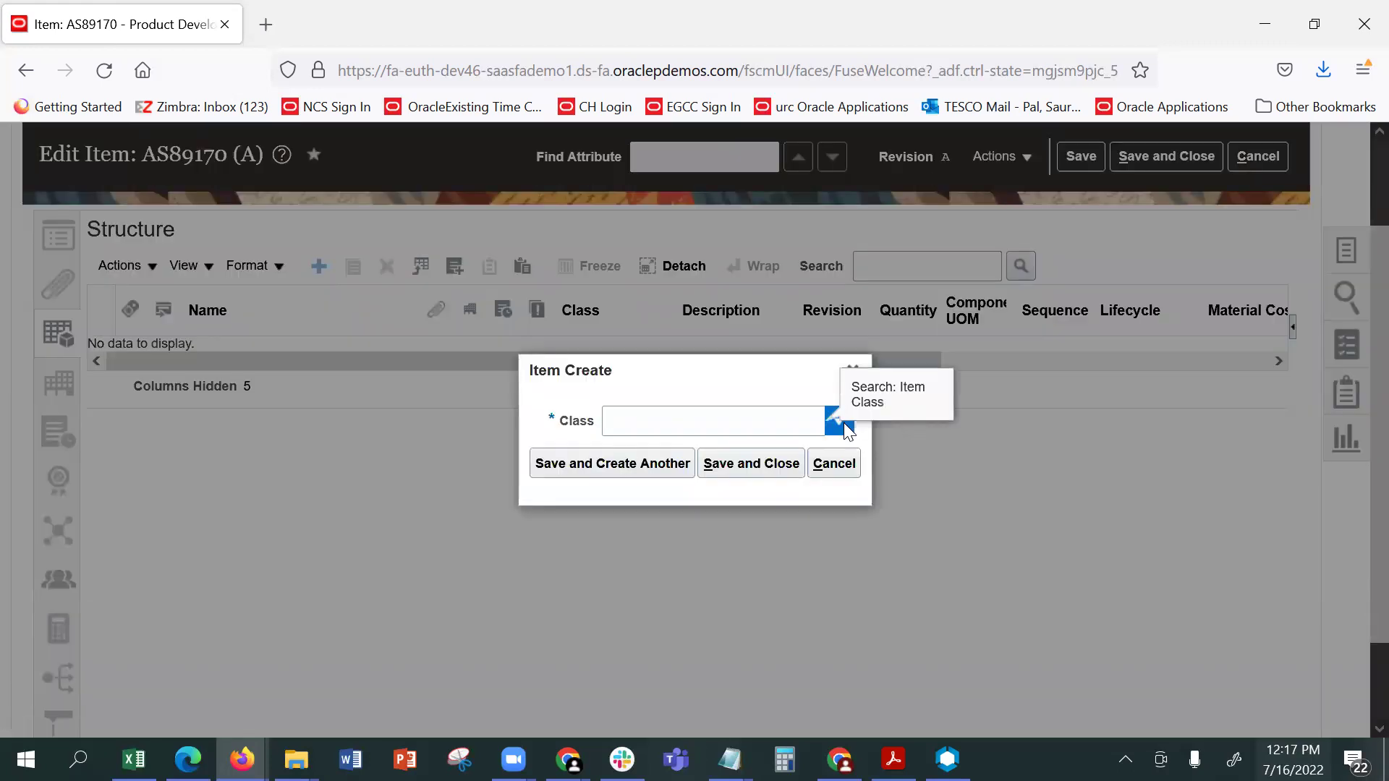
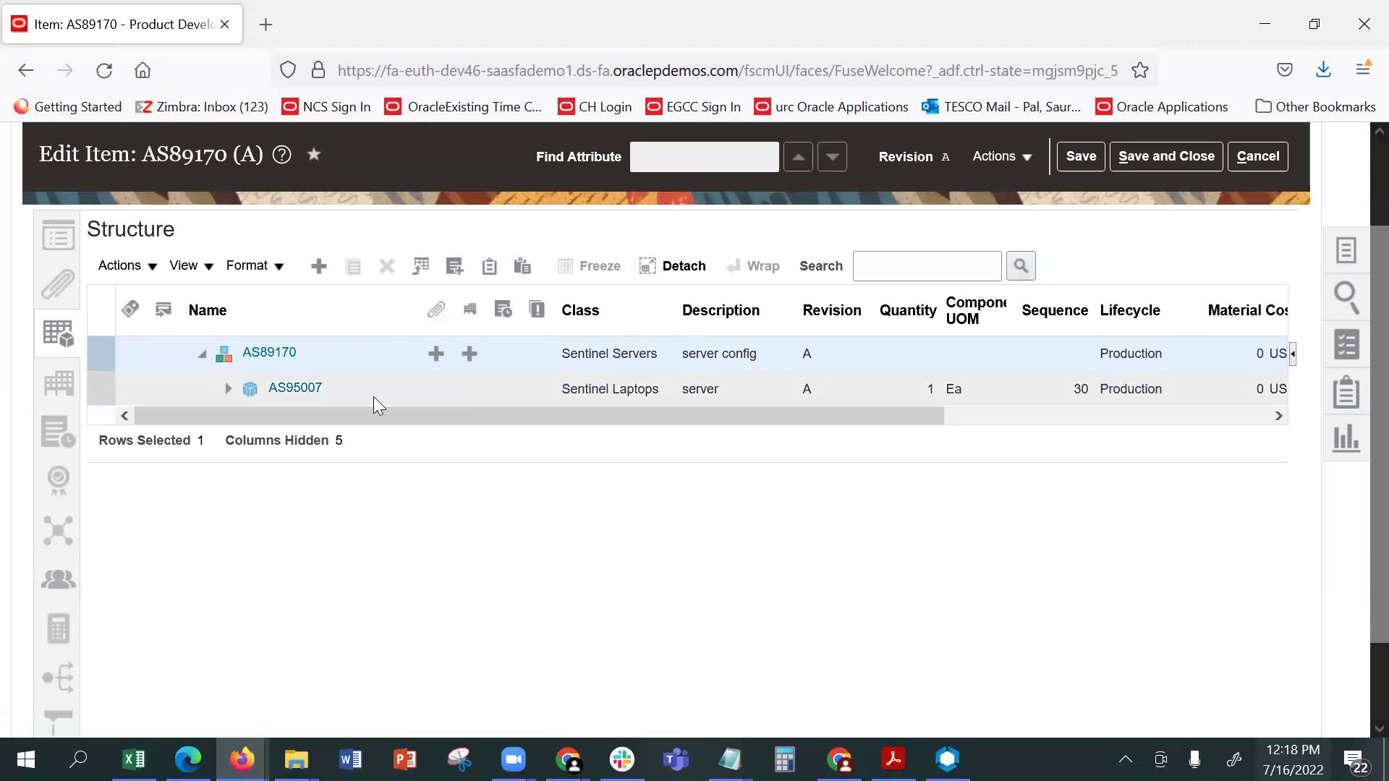
Open the Sentinel Laptops component from the structure and examine its general information, processor attributes and laptop specifications
left_click(228, 388)
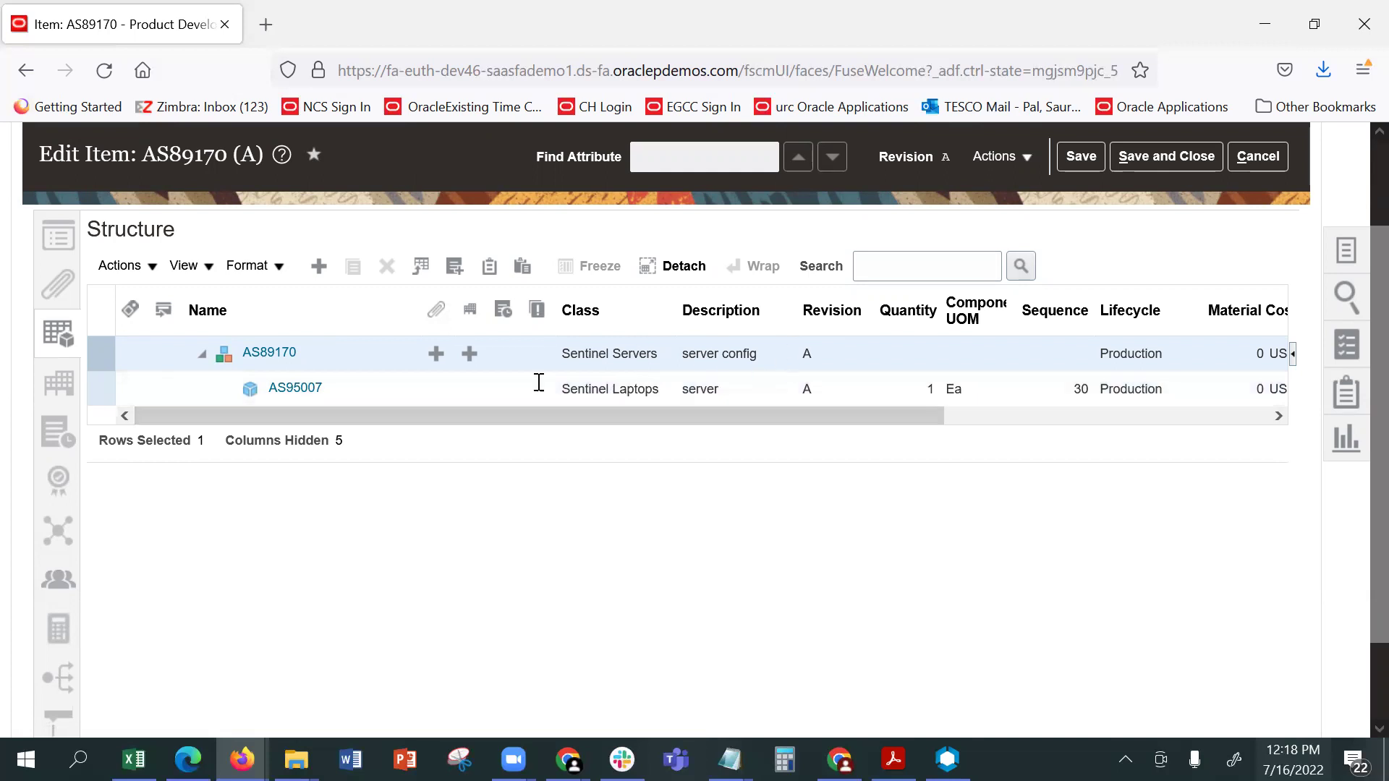
left_click(298, 389)
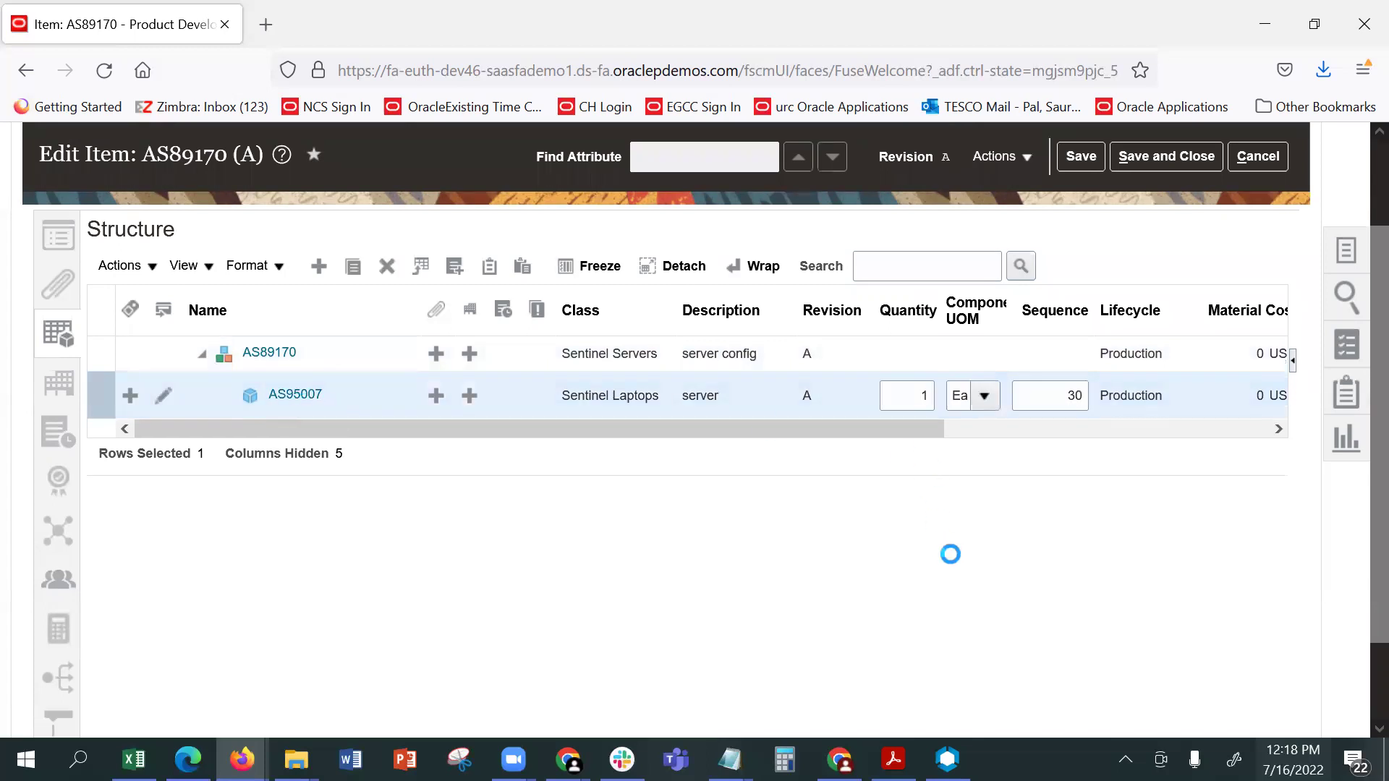
left_click(1076, 430)
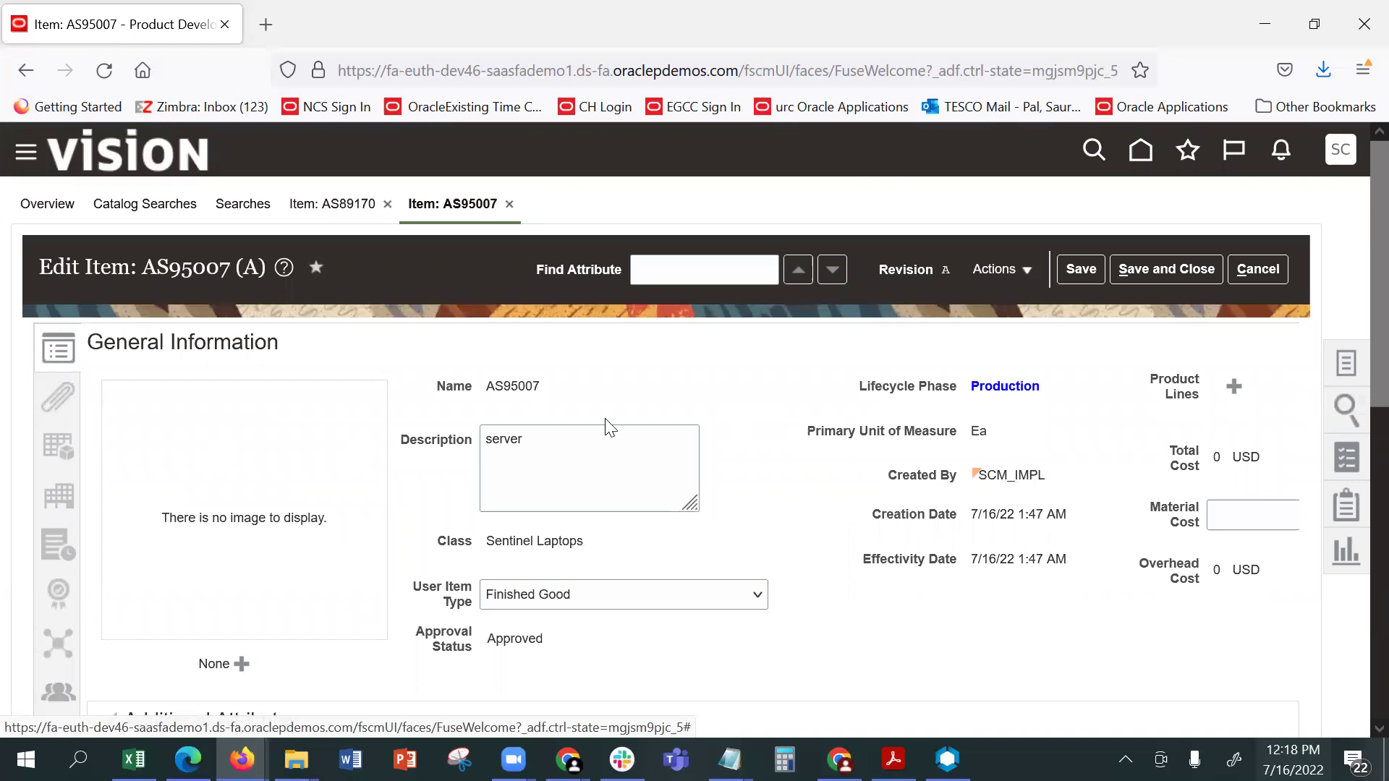
double_click(165, 265)
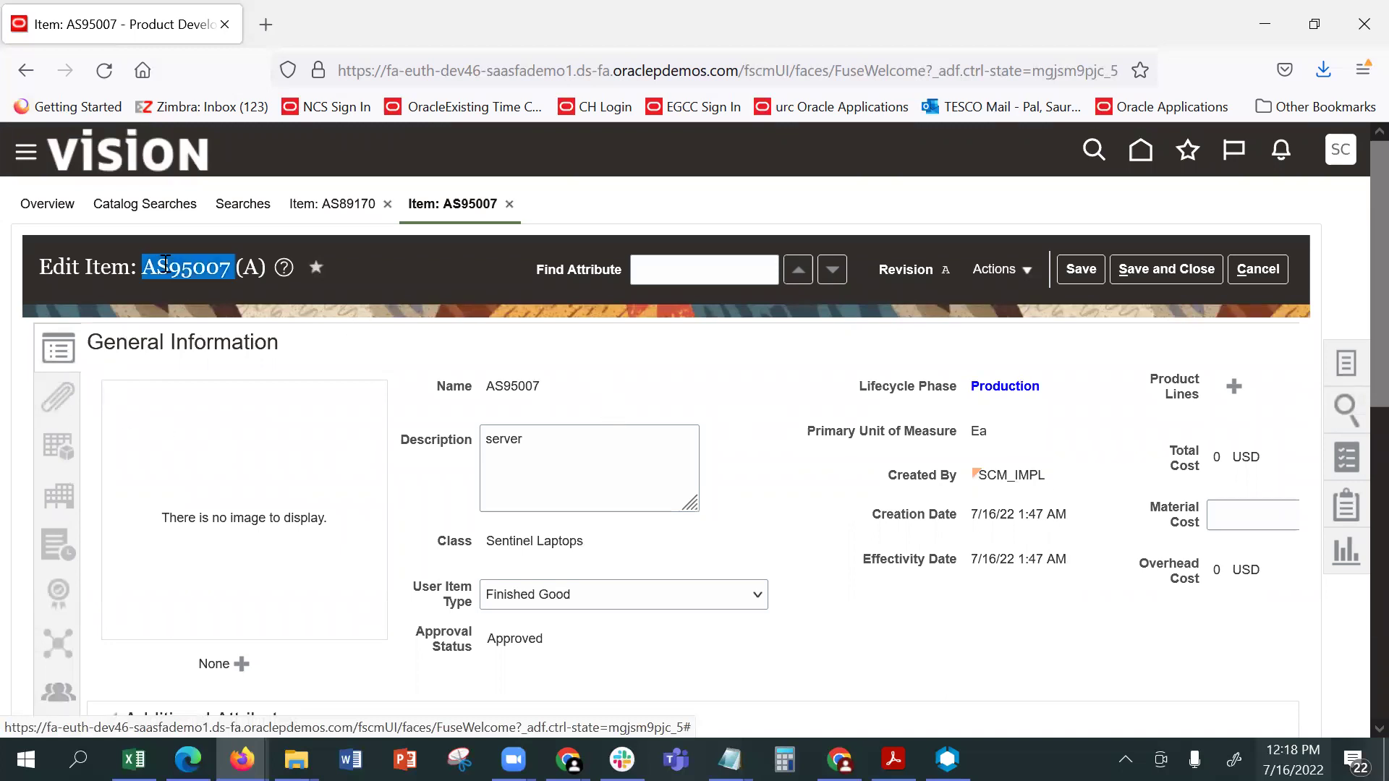
triple_click(165, 264)
scroll(892, 428, "down", 3)
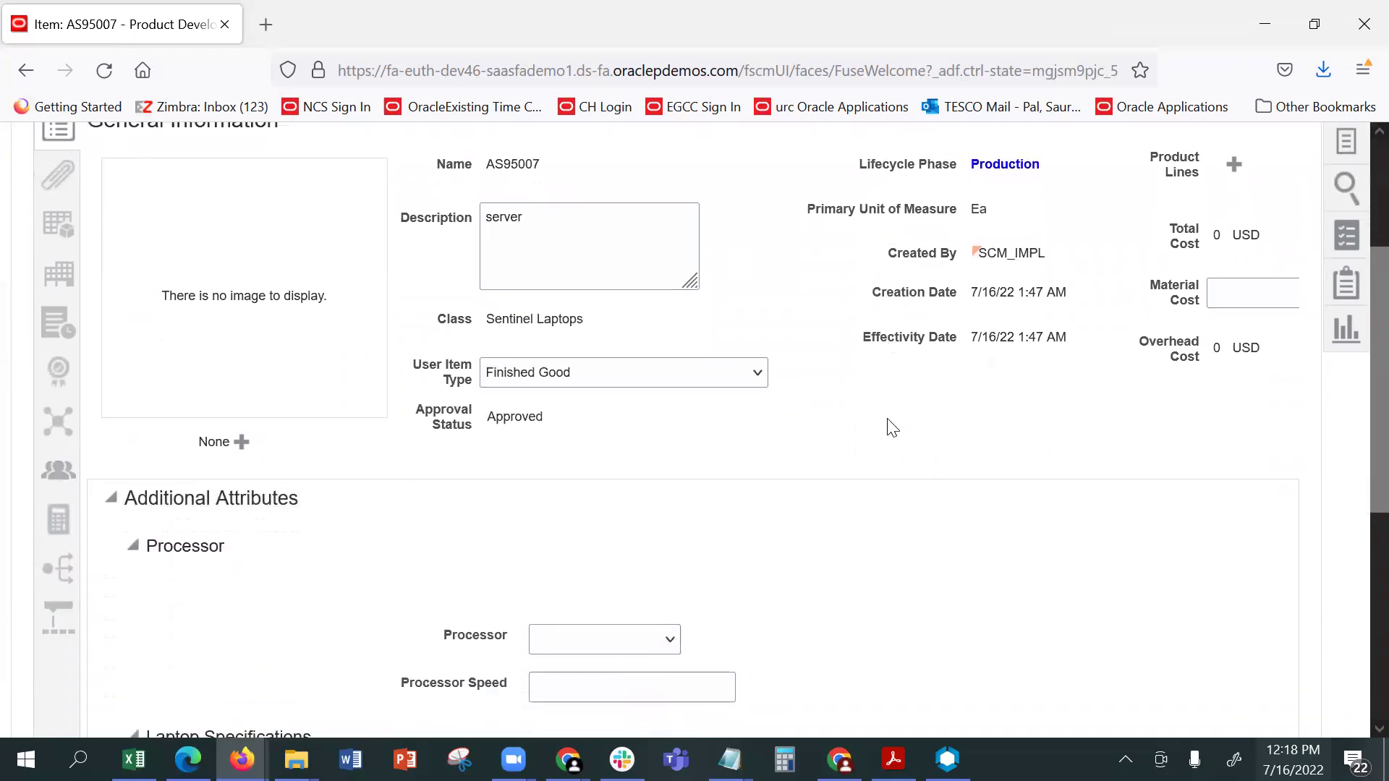
scroll(894, 406, "down", 6)
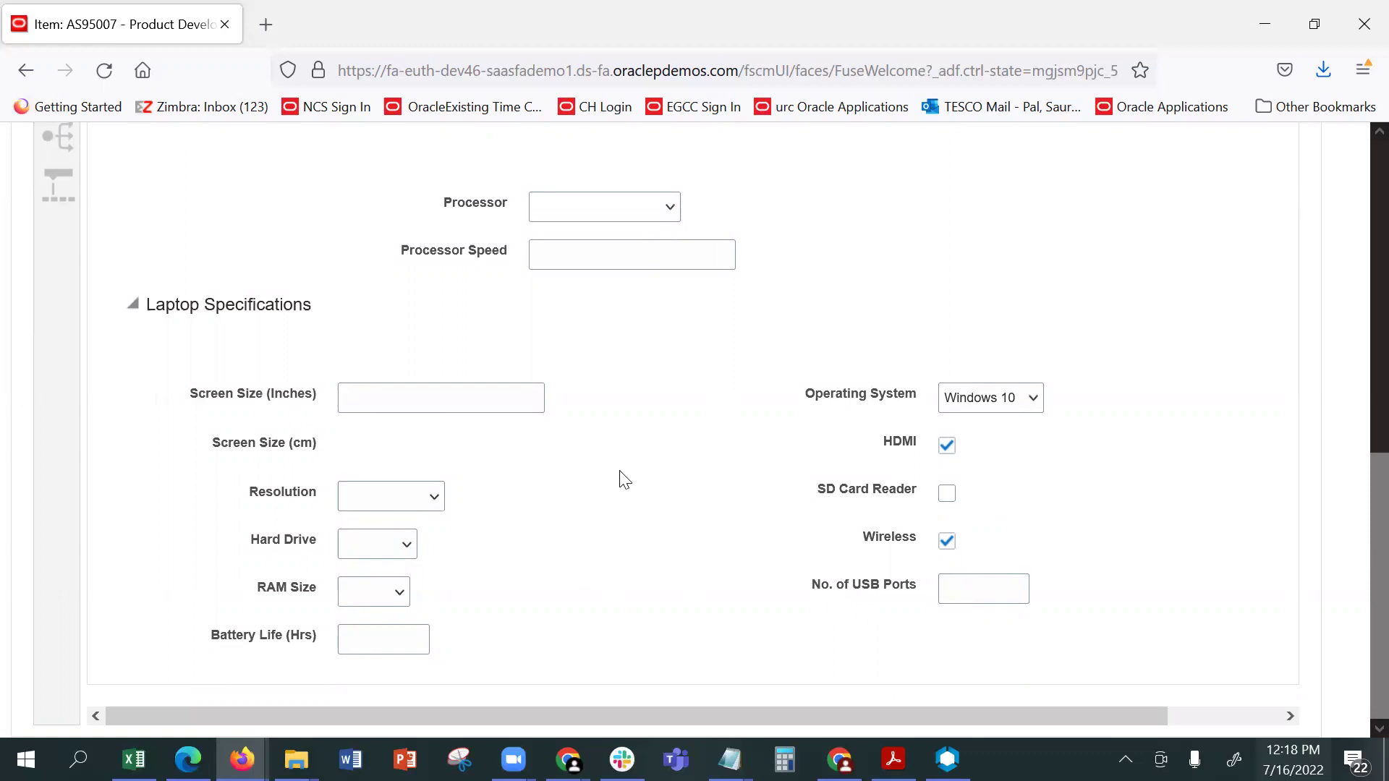
scroll(688, 475, "up", 5)
scroll(689, 469, "up", 2)
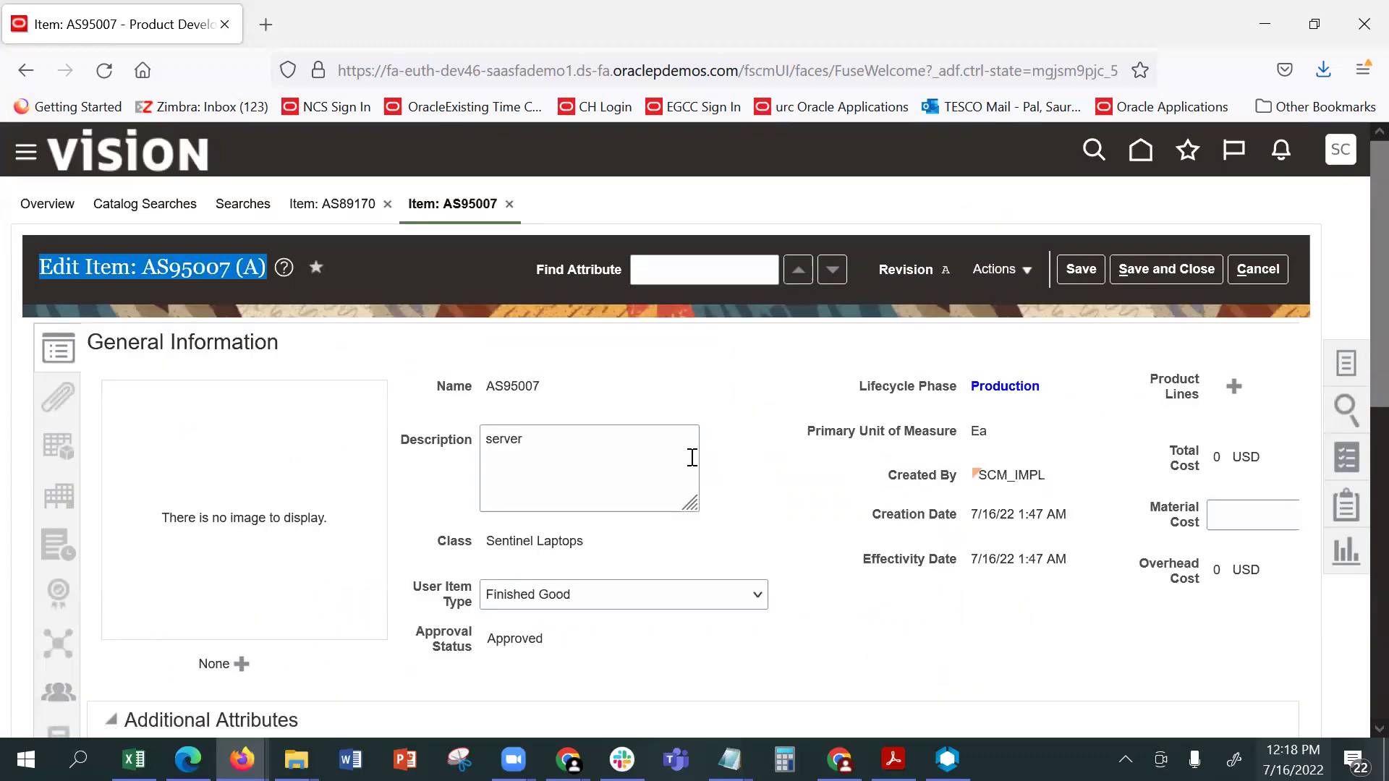